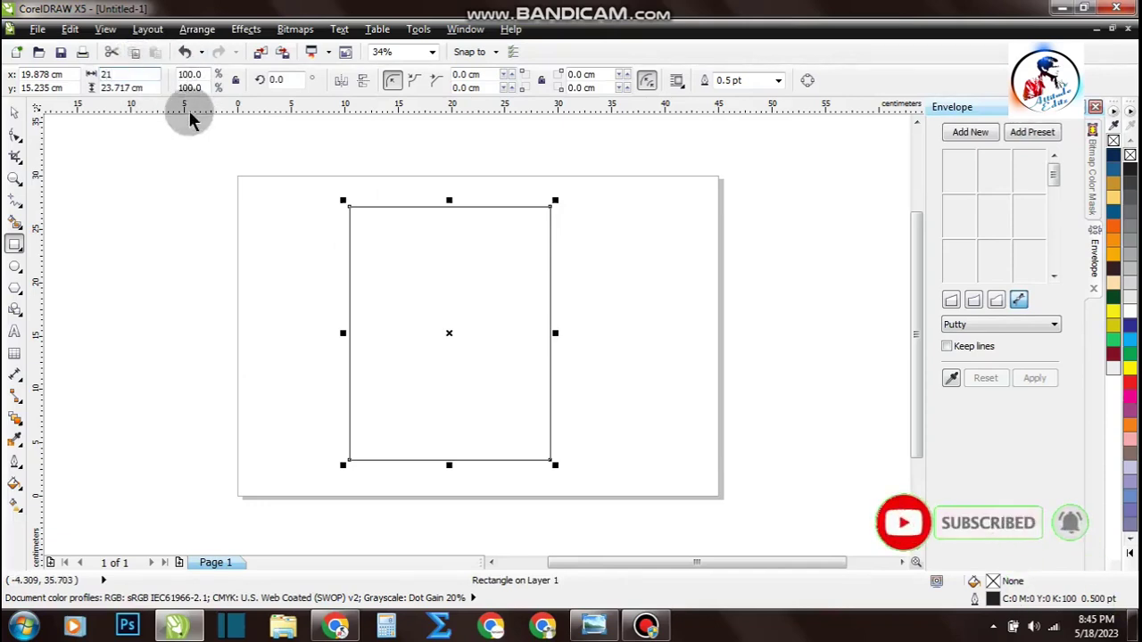
# Resize the rectangle to 21 cm wide and 29.7 cm high
pyautogui.click(128, 89)
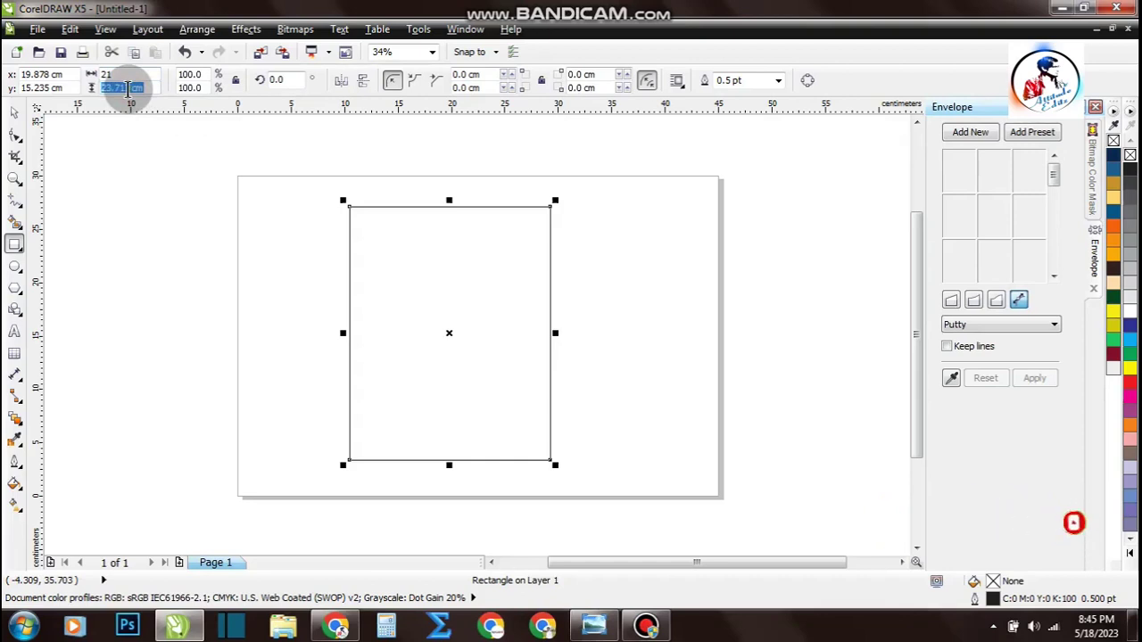
pyautogui.write('29.7')
pyautogui.press('Return')
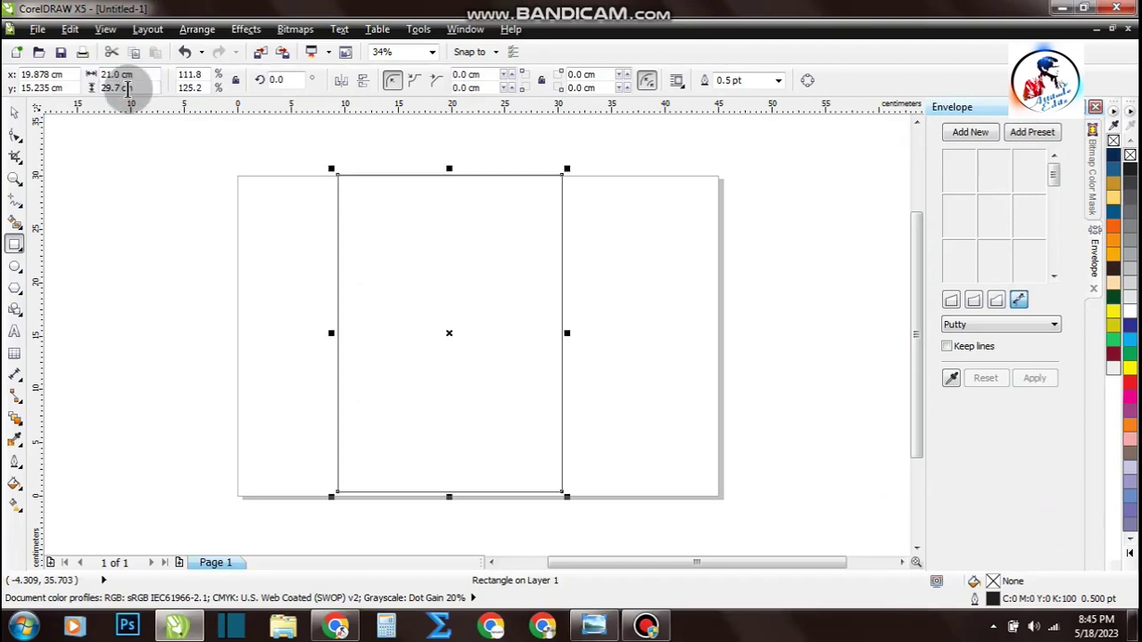
# Move the rectangle to the page's right side and deselect it
pyautogui.click(14, 113)
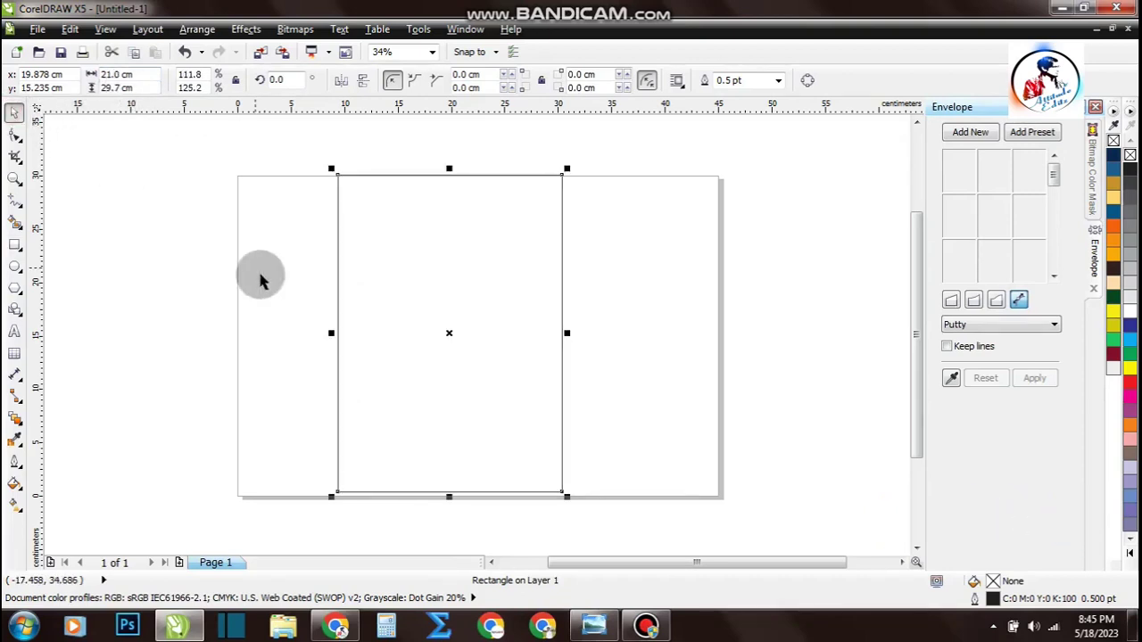
pyautogui.moveTo(387, 248); pyautogui.dragTo(562, 239)
pyautogui.click(308, 297)
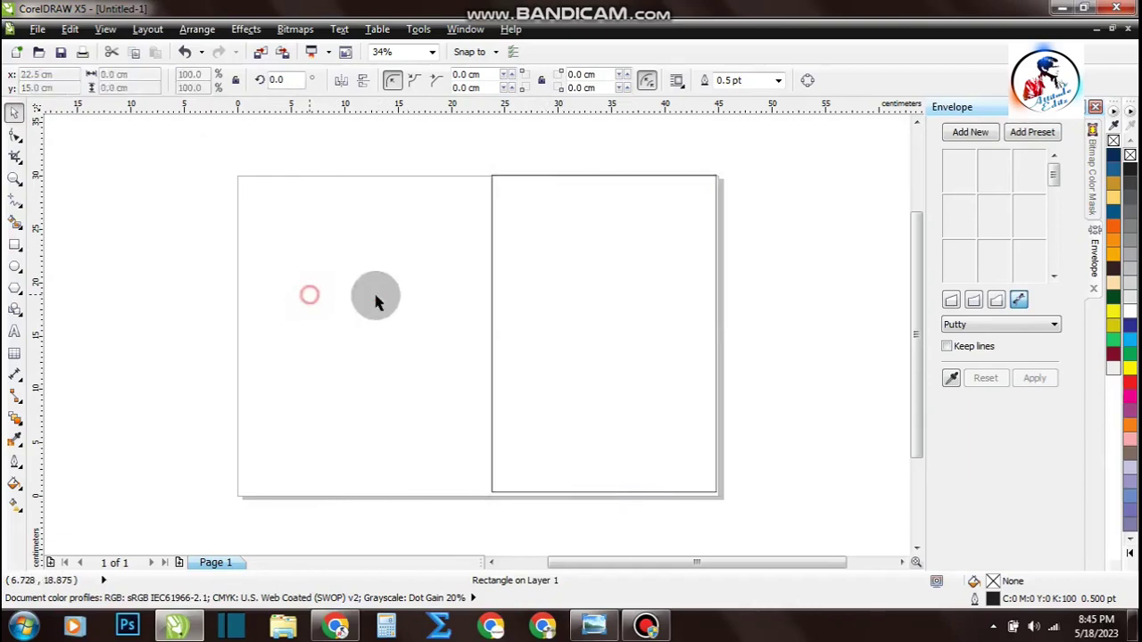
pyautogui.click(595, 291)
pyautogui.click(401, 263)
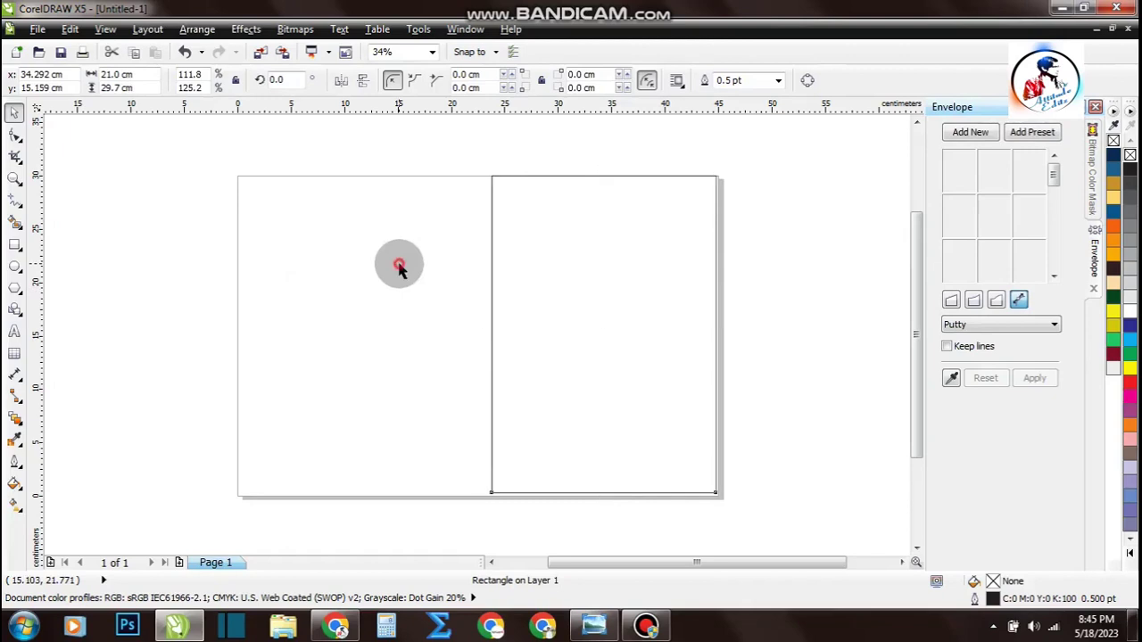
# Set the page height to 32 cm
pyautogui.click(201, 83)
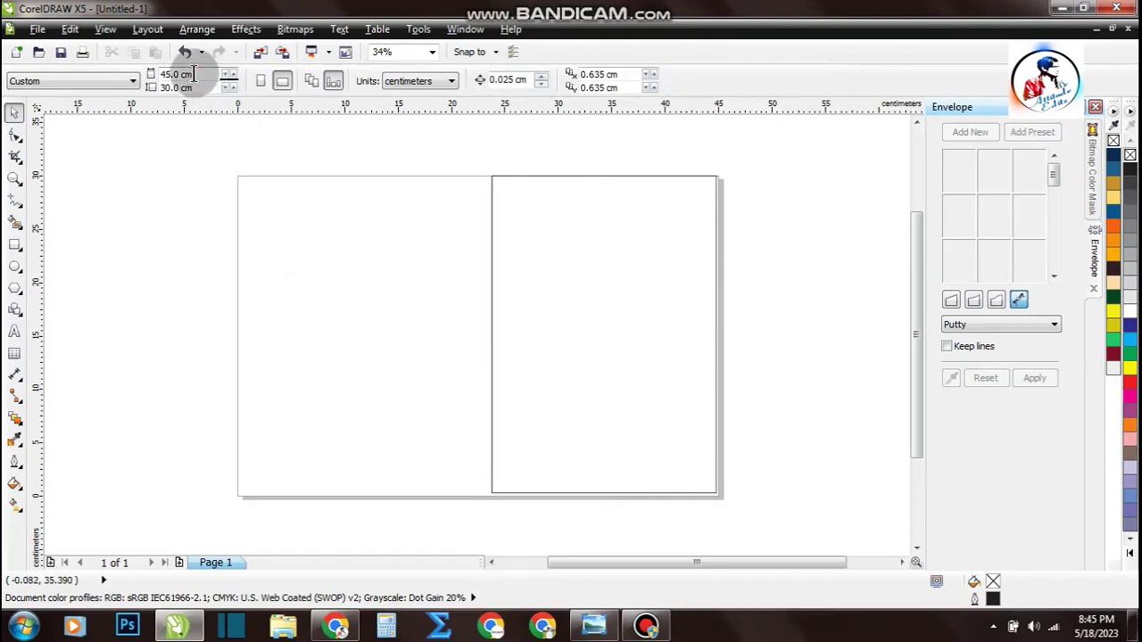
pyautogui.click(201, 84)
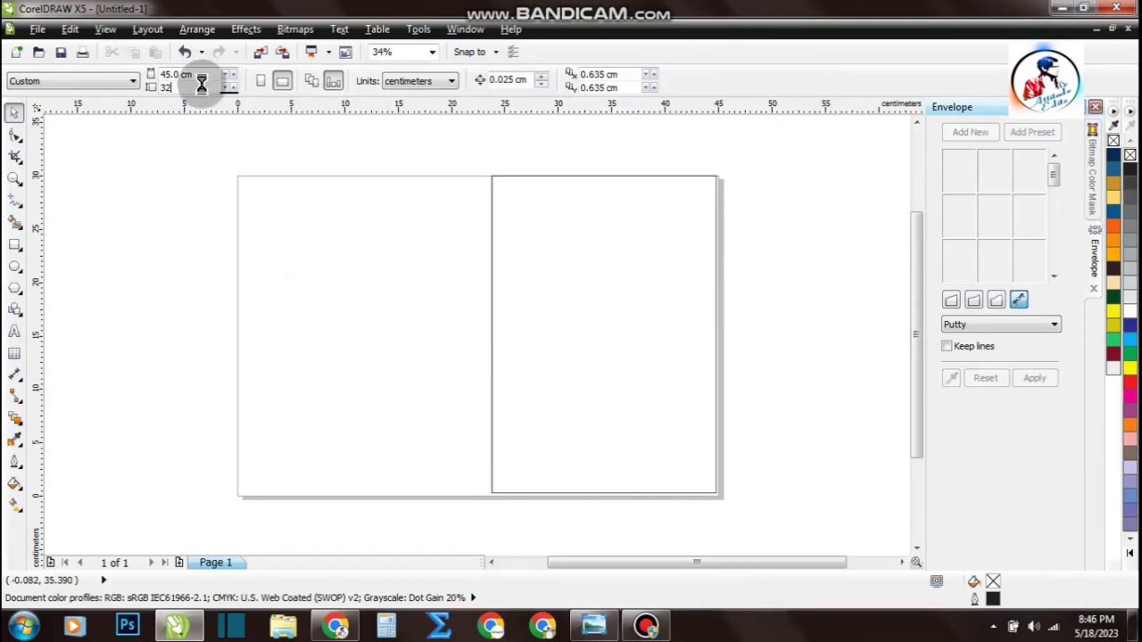
pyautogui.write('32')
pyautogui.press('Return')
# Shift the rectangle slightly inward from the page's right edge, leaving a narrow margin around it
pyautogui.click(536, 244)
pyautogui.moveTo(577, 243); pyautogui.dragTo(572, 242)
pyautogui.click(383, 266)
# Copy the rectangle and paste two duplicates, one on the page's left half and one in the middle
pyautogui.rightClick(500, 273)
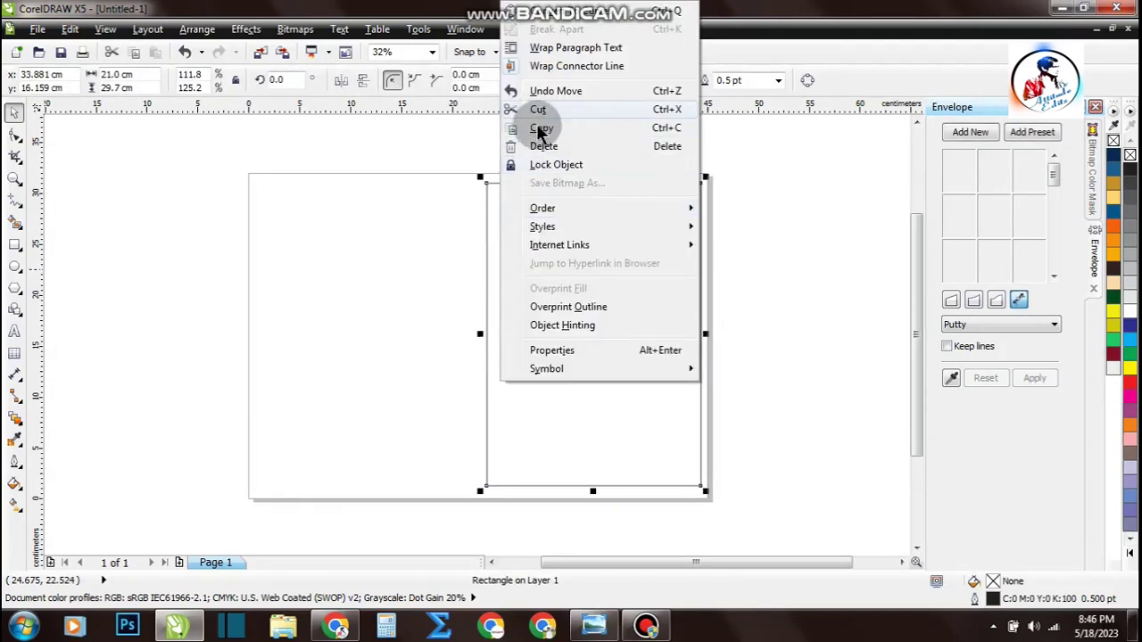
pyautogui.click(540, 130)
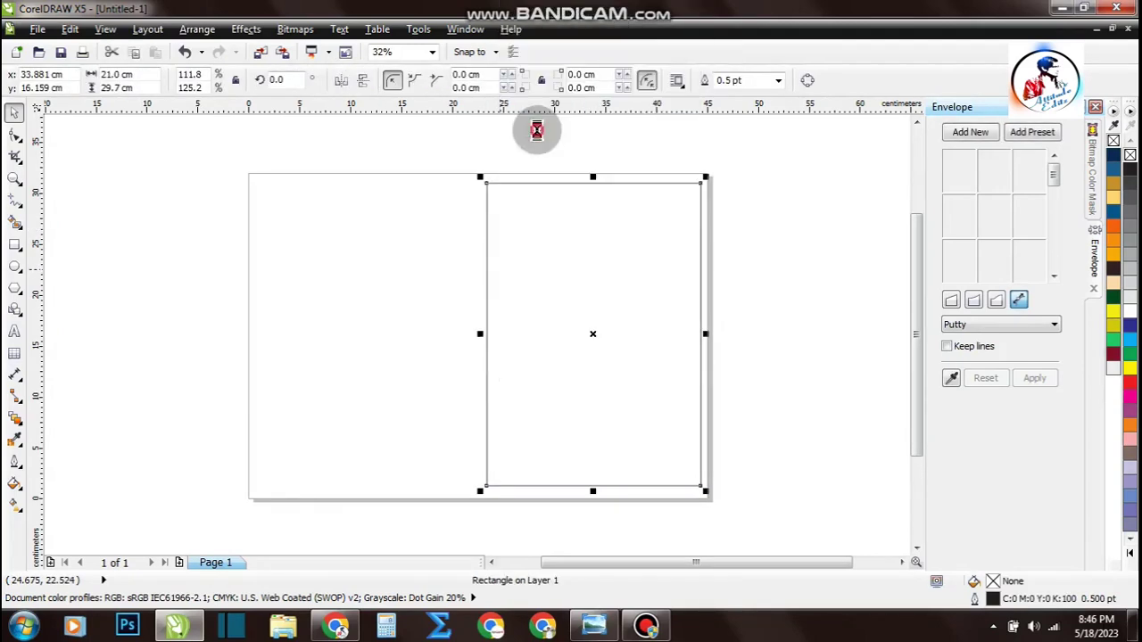
pyautogui.rightClick(416, 284)
pyautogui.click(429, 390)
pyautogui.moveTo(564, 302); pyautogui.dragTo(428, 283)
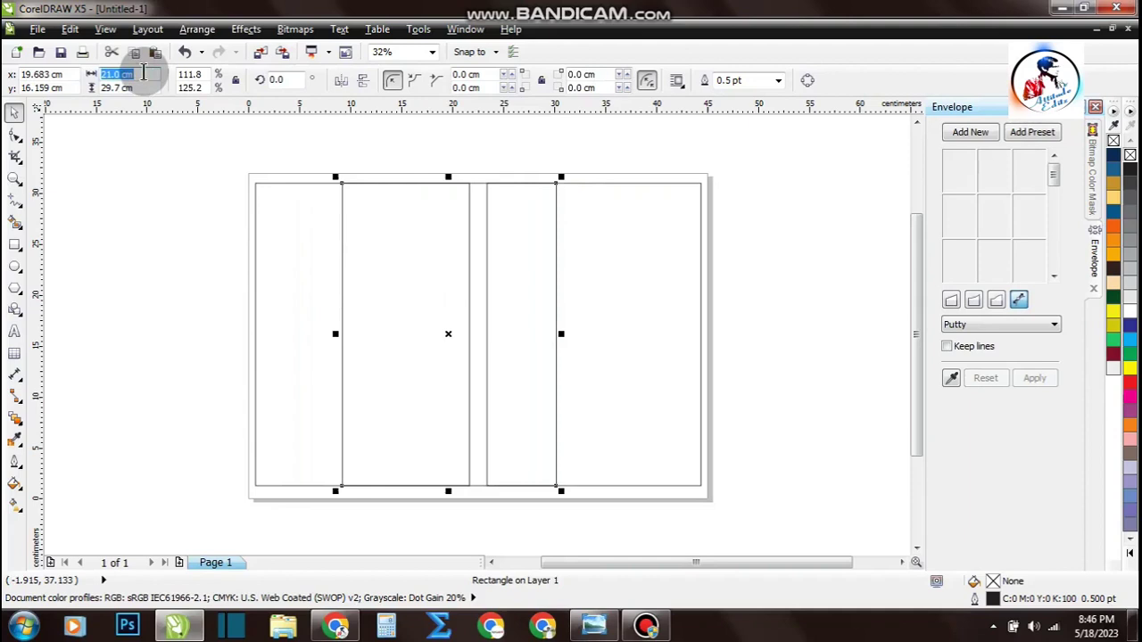
# Set the middle copy's width to 1.5 cm and place this spine strip in the gap between the two large rectangles
pyautogui.write('1.5')
pyautogui.press('Return')
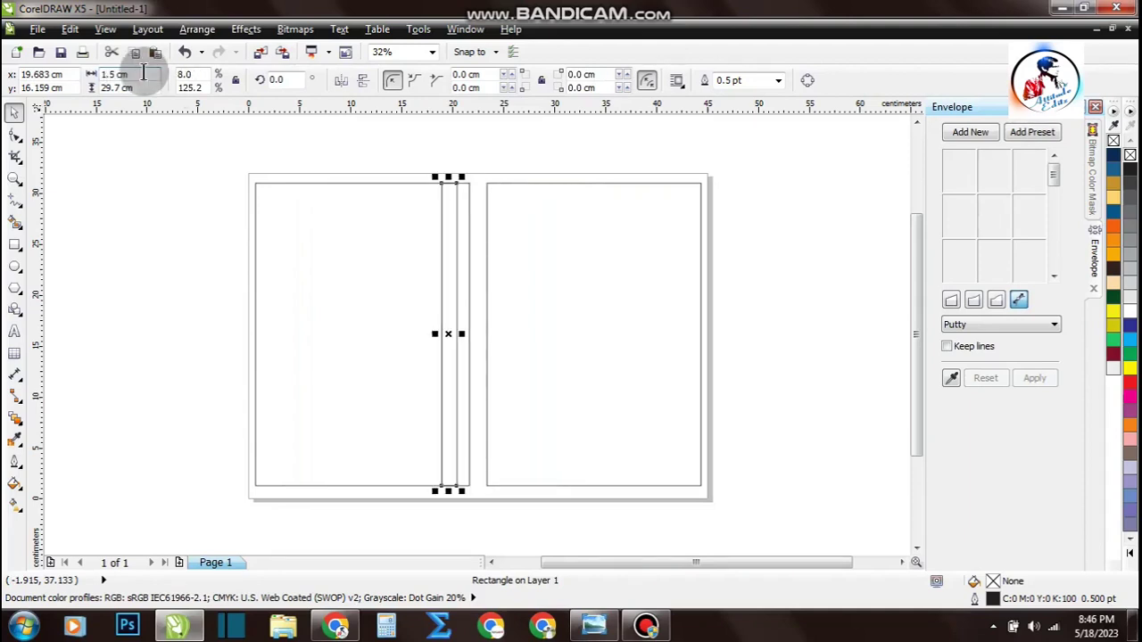
pyautogui.scroll(5, 438, 187)
pyautogui.moveTo(300, 279); pyautogui.dragTo(531, 252)
pyautogui.click(572, 185)
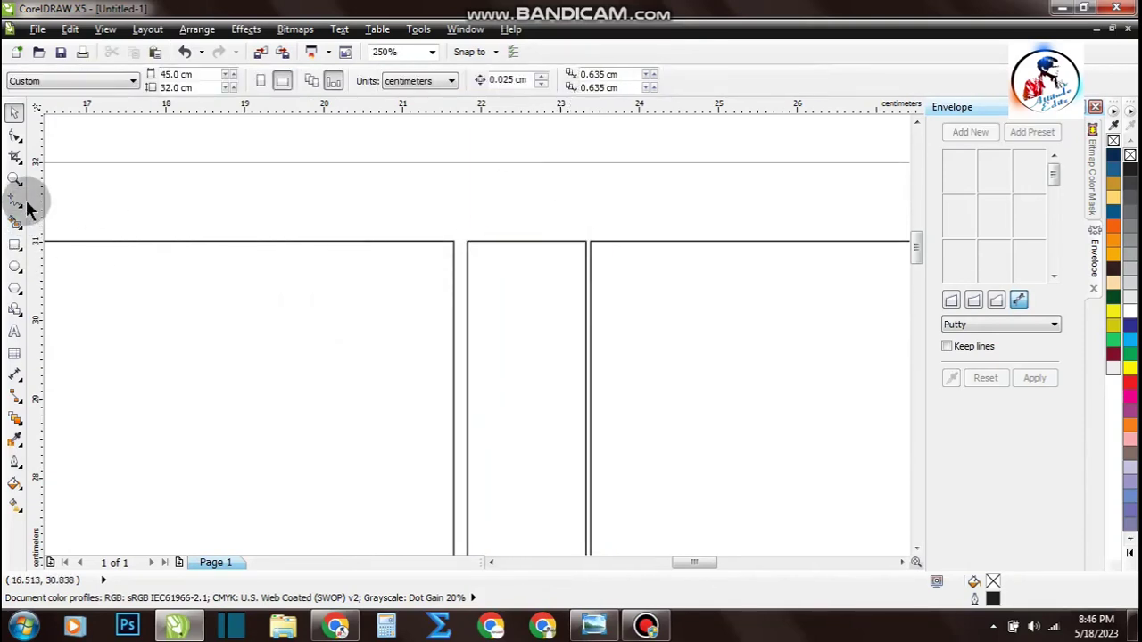
# Draw a vertical 2-point line about 0.6 cm long just above the spine strip
pyautogui.moveTo(23, 207); pyautogui.dragTo(75, 223)
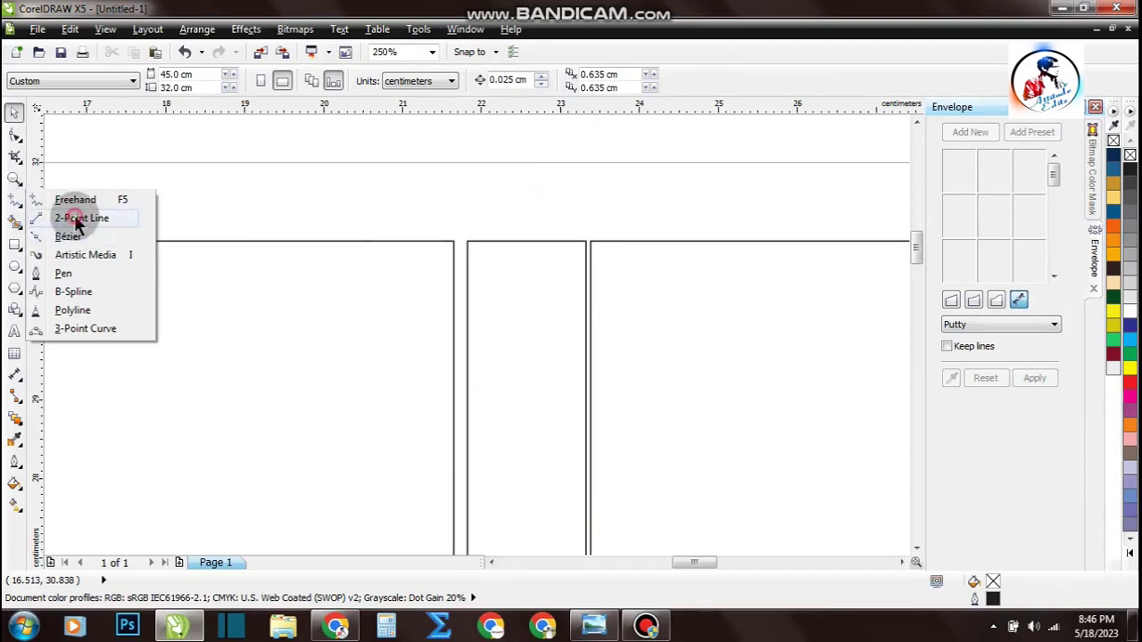
pyautogui.moveTo(564, 172); pyautogui.dragTo(563, 224)
pyautogui.click(14, 114)
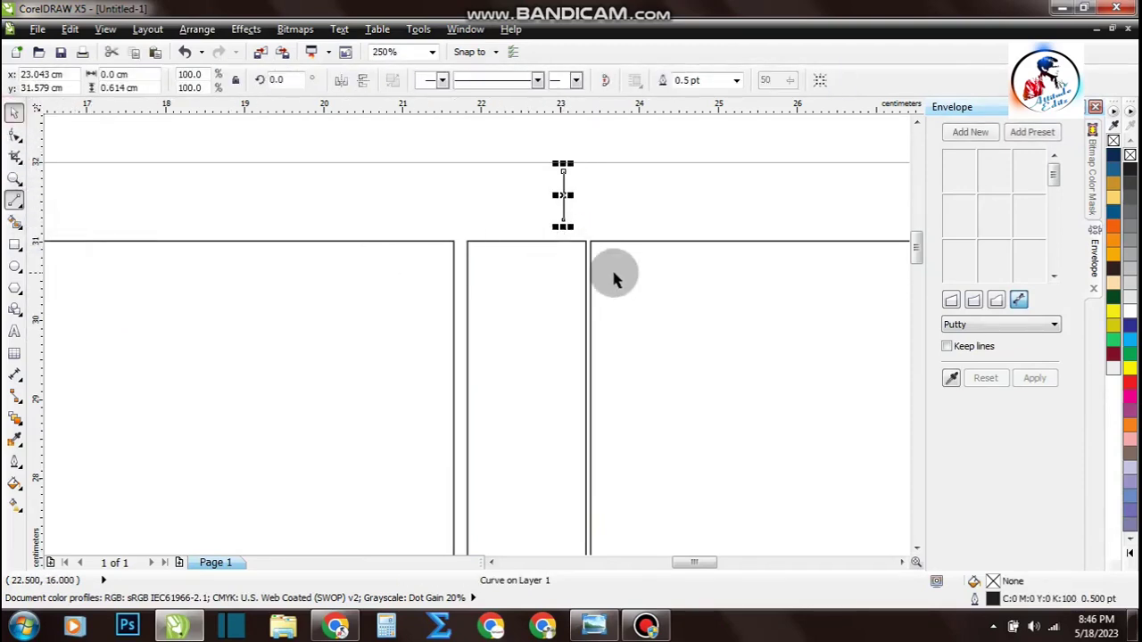
# Align the short line with the left edge of the right-hand rectangle
pyautogui.keyDown('shift'); pyautogui.click(628, 265); pyautogui.keyUp('shift')
pyautogui.press('l')
pyautogui.click(484, 204)
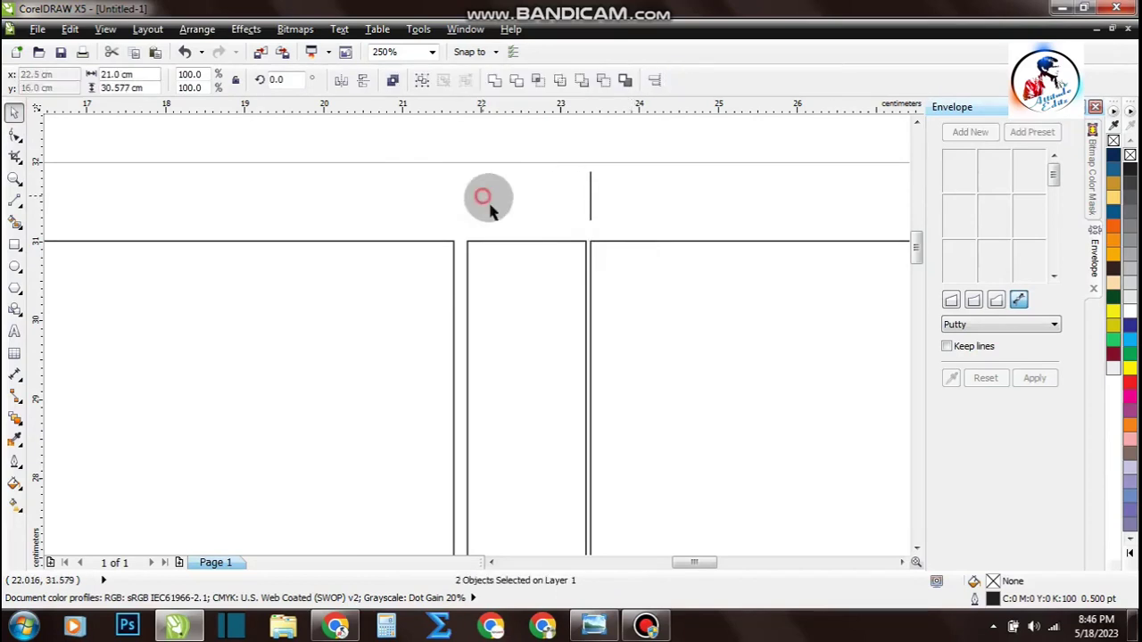
# Align the spine strip's right edge with the short line so it meets the right-hand rectangle
pyautogui.click(541, 241)
pyautogui.keyDown('shift'); pyautogui.click(613, 229); pyautogui.keyUp('shift')
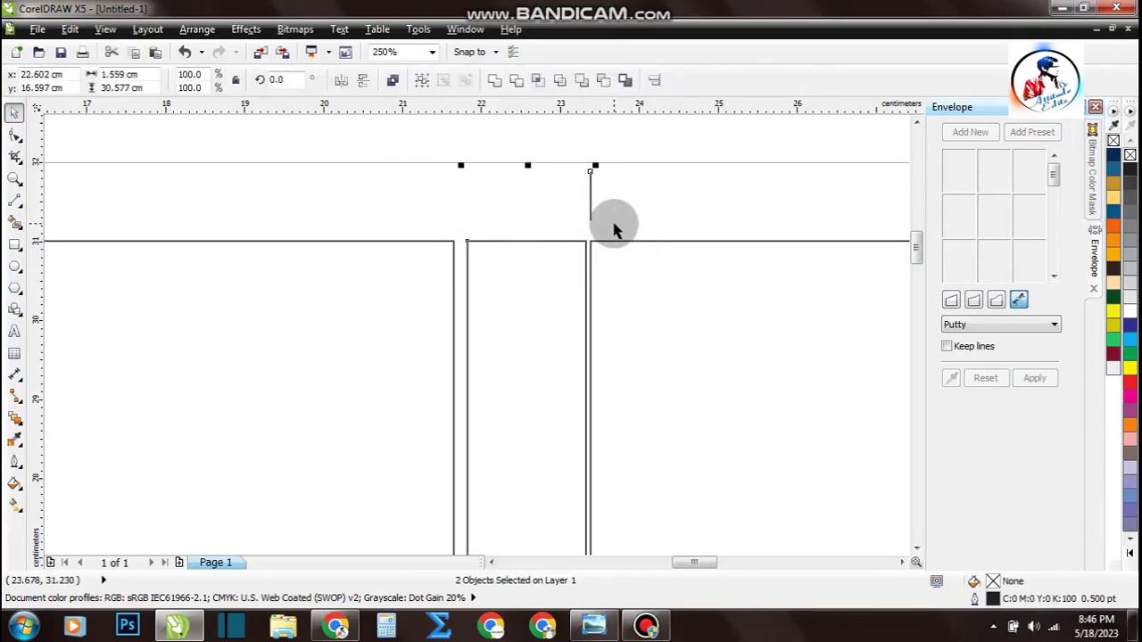
pyautogui.press('l')
pyautogui.hotkey('ctrl', 'z')
# Align the short line with the left edge of the spine strip
pyautogui.moveTo(560, 170); pyautogui.dragTo(624, 219)
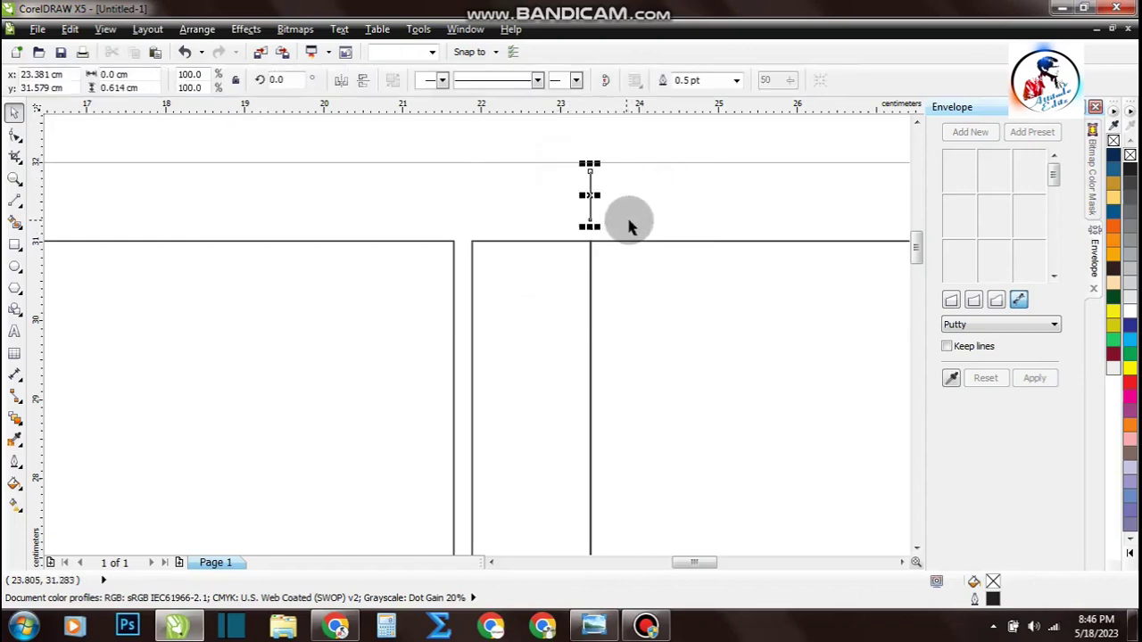
pyautogui.keyDown('shift'); pyautogui.click(530, 286); pyautogui.keyUp('shift')
pyautogui.press('l')
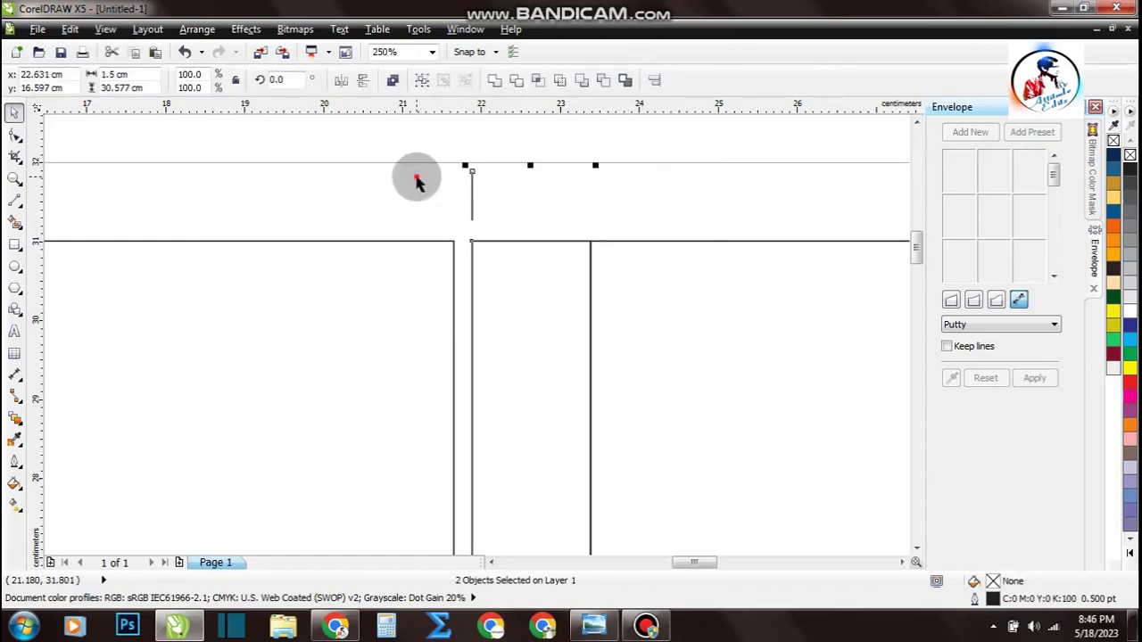
# Align the left-hand rectangle's right edge with the spine strip's left edge and remove the short helper line
pyautogui.click(401, 276)
pyautogui.click(412, 241)
pyautogui.moveTo(428, 155); pyautogui.dragTo(488, 241)
pyautogui.press('l')
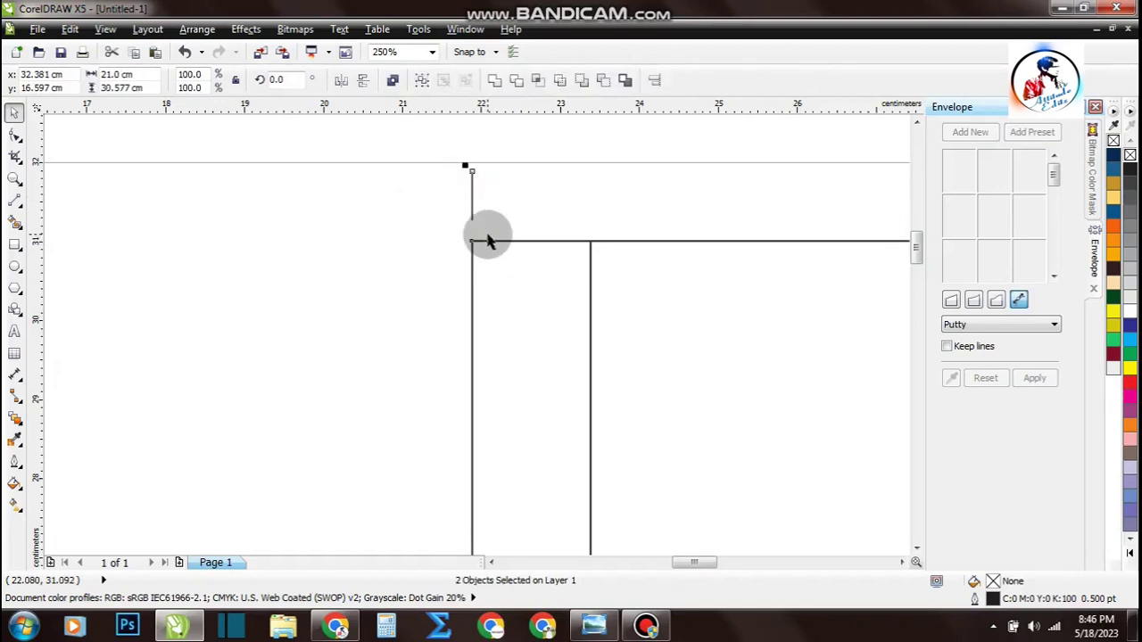
pyautogui.hotkey('ctrl', 'z')
pyautogui.moveTo(497, 158); pyautogui.dragTo(444, 249)
pyautogui.click(441, 249)
pyautogui.hotkey('shift', 'F4')
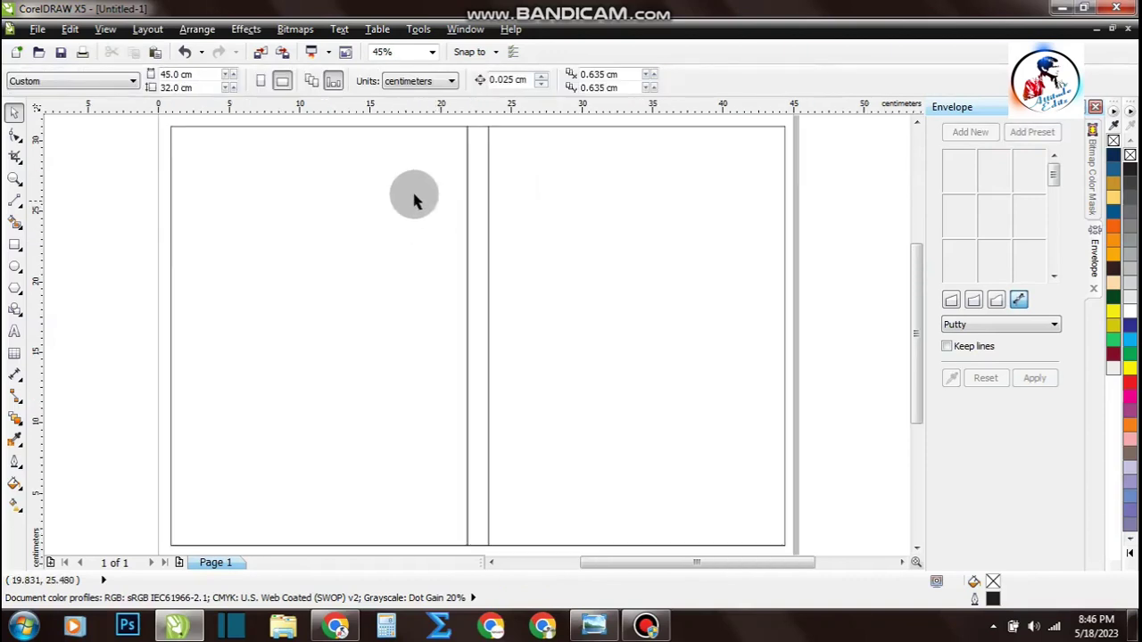
# Draw a rectangle about 12.6 by 9.7 cm on the right-hand panel, starting at the spine edge
pyautogui.click(685, 243)
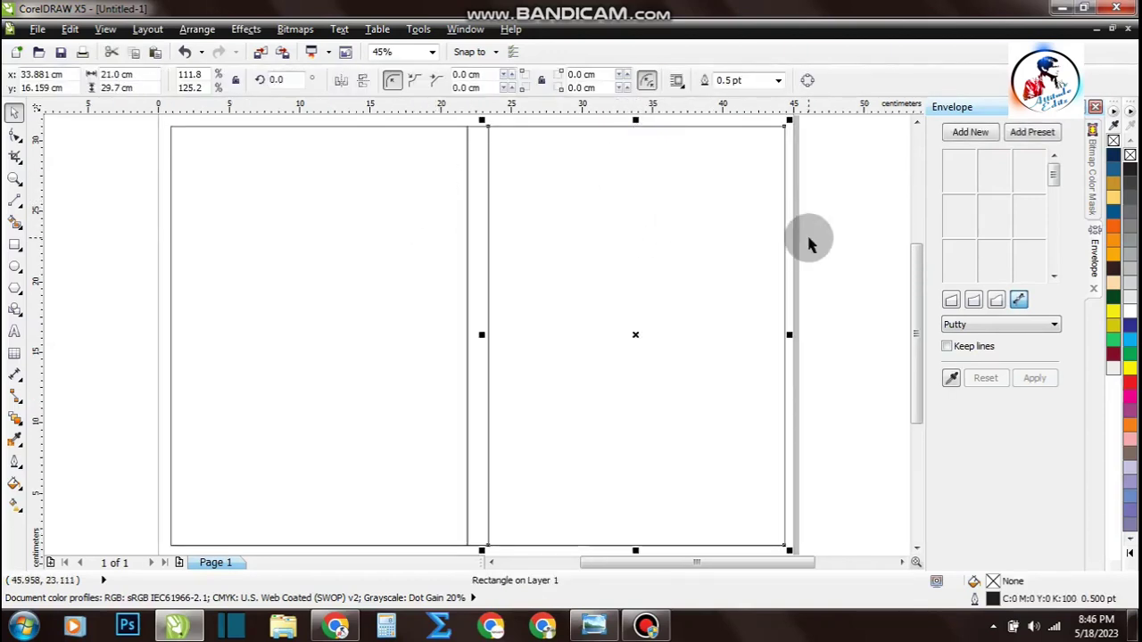
pyautogui.click(107, 242)
pyautogui.click(15, 243)
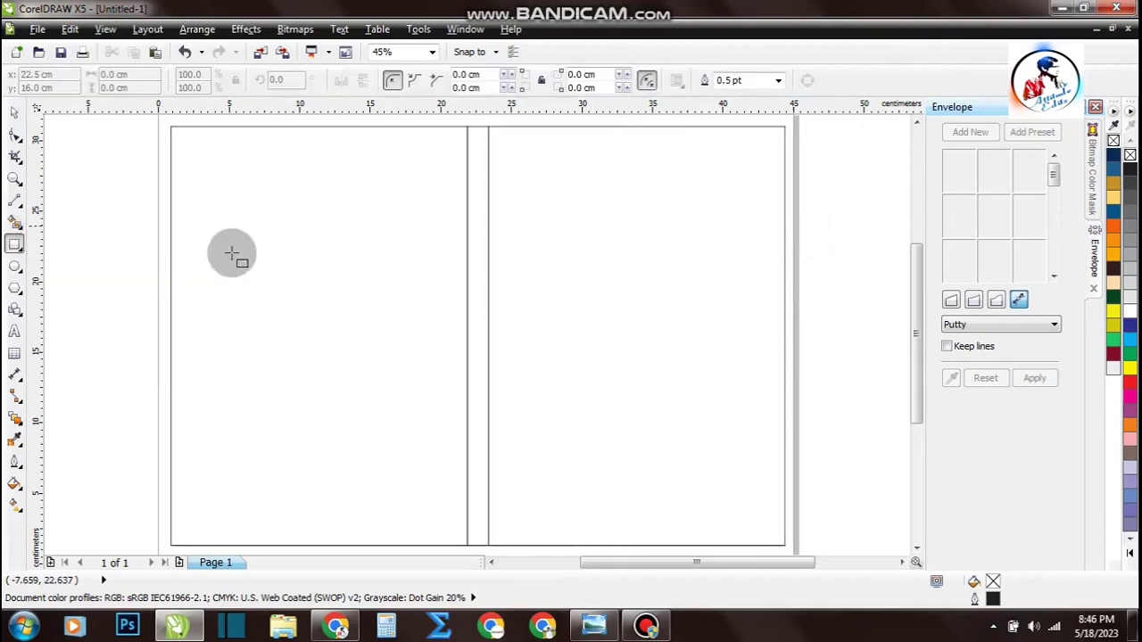
pyautogui.moveTo(489, 216); pyautogui.dragTo(666, 356)
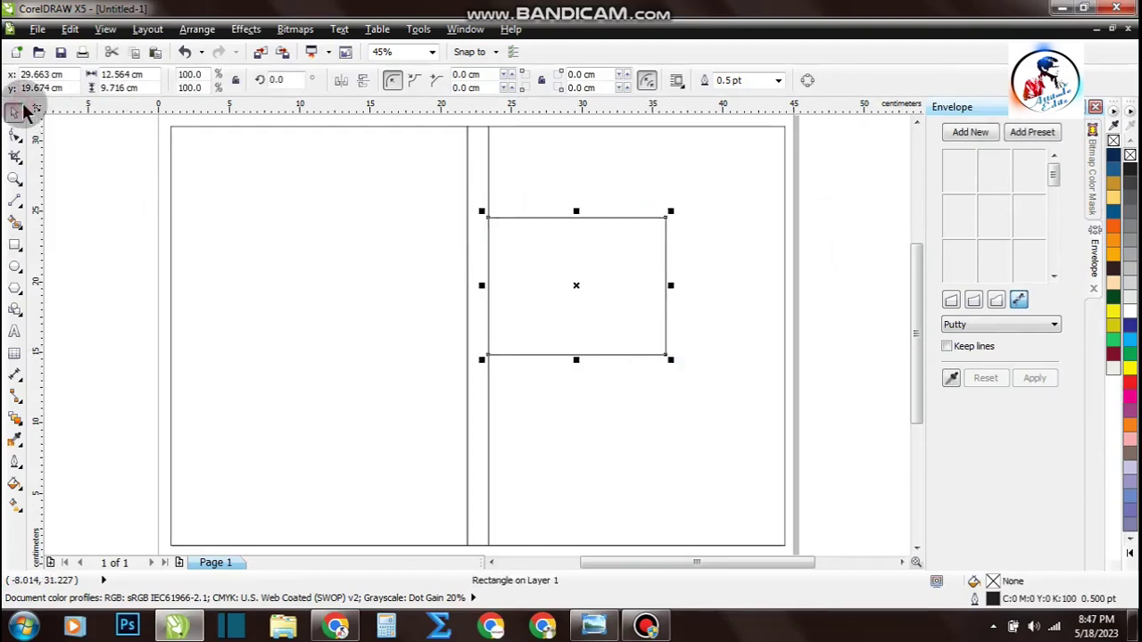
# Convert the new rectangle to curves and move its lower-right node inward to slant the right side
pyautogui.click(13, 136)
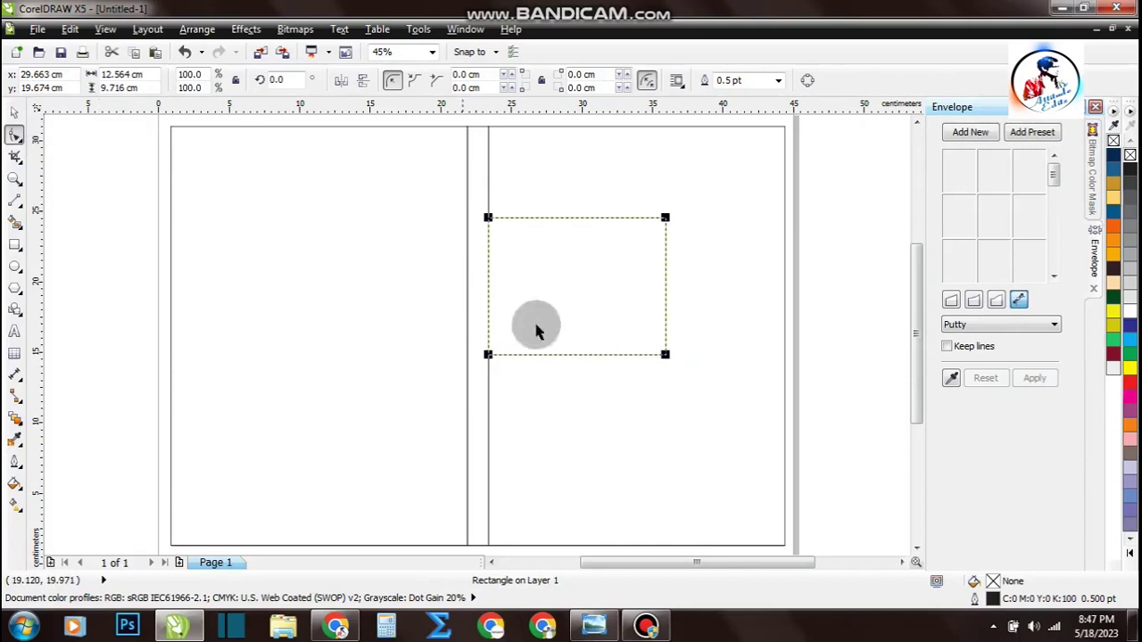
pyautogui.hotkey('ctrl', 'q')
pyautogui.click(667, 355)
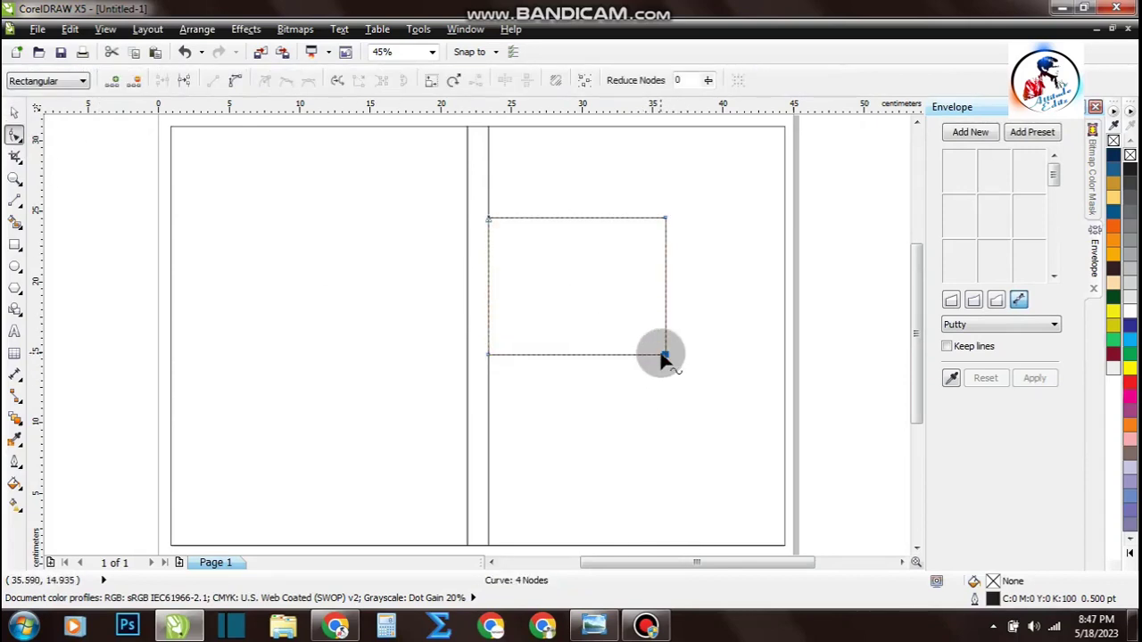
pyautogui.moveTo(666, 357); pyautogui.dragTo(632, 357)
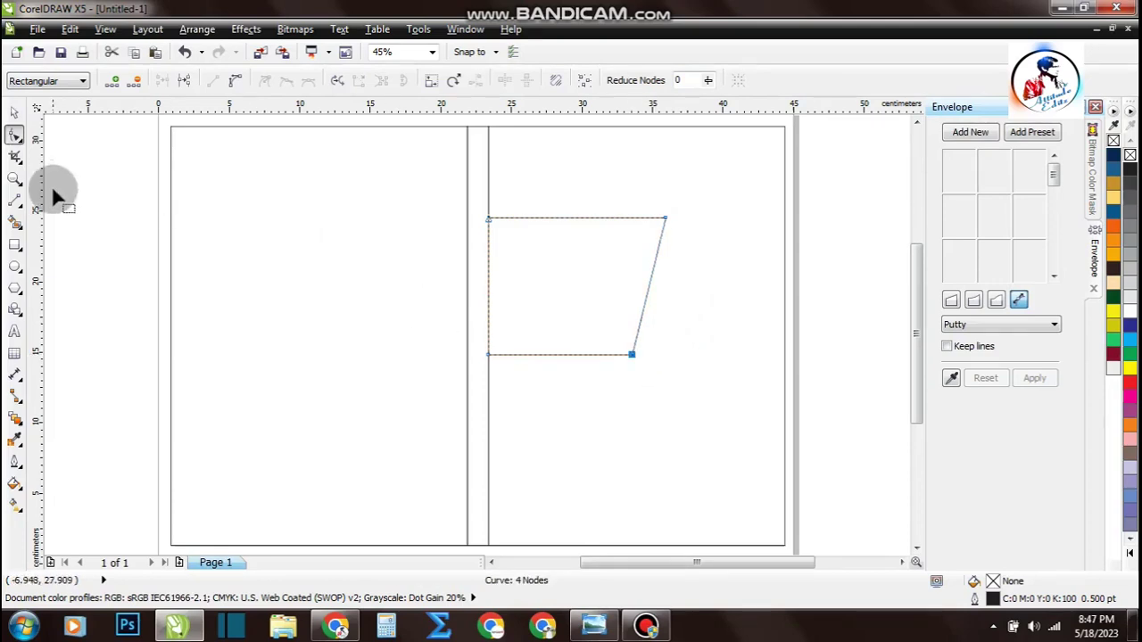
pyautogui.click(15, 113)
pyautogui.click(184, 247)
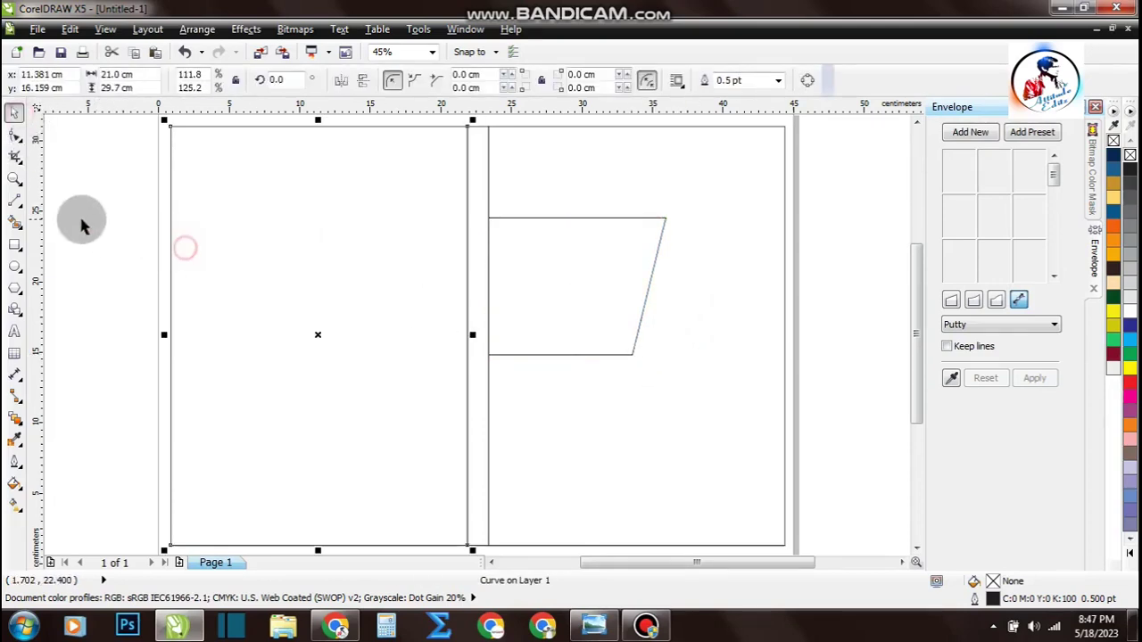
# Draw a second rectangle about 11.9 cm high against the right-hand panel's outer edge and widen it to about 12.1 cm, overlapping the slanted shape
pyautogui.click(15, 244)
pyautogui.moveTo(660, 188); pyautogui.dragTo(783, 357)
pyautogui.click(14, 112)
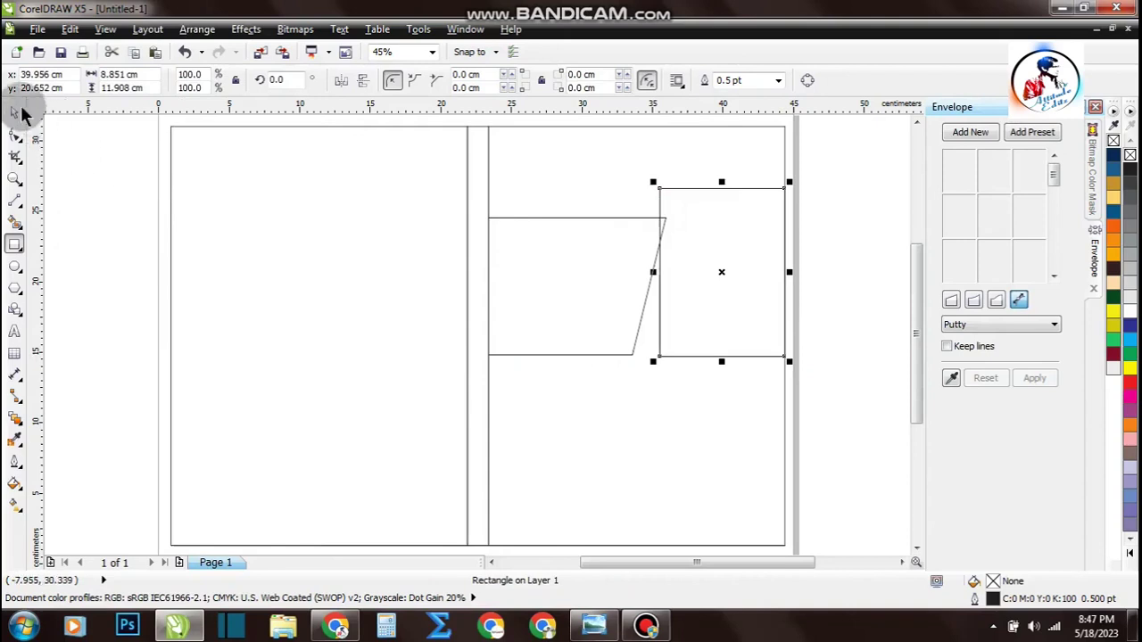
pyautogui.moveTo(654, 268); pyautogui.dragTo(604, 259)
# Align the second rectangle's bottom edge with the slanted shape and reduce its height to about 11.4 cm
pyautogui.keyDown('shift'); pyautogui.click(549, 283); pyautogui.keyUp('shift')
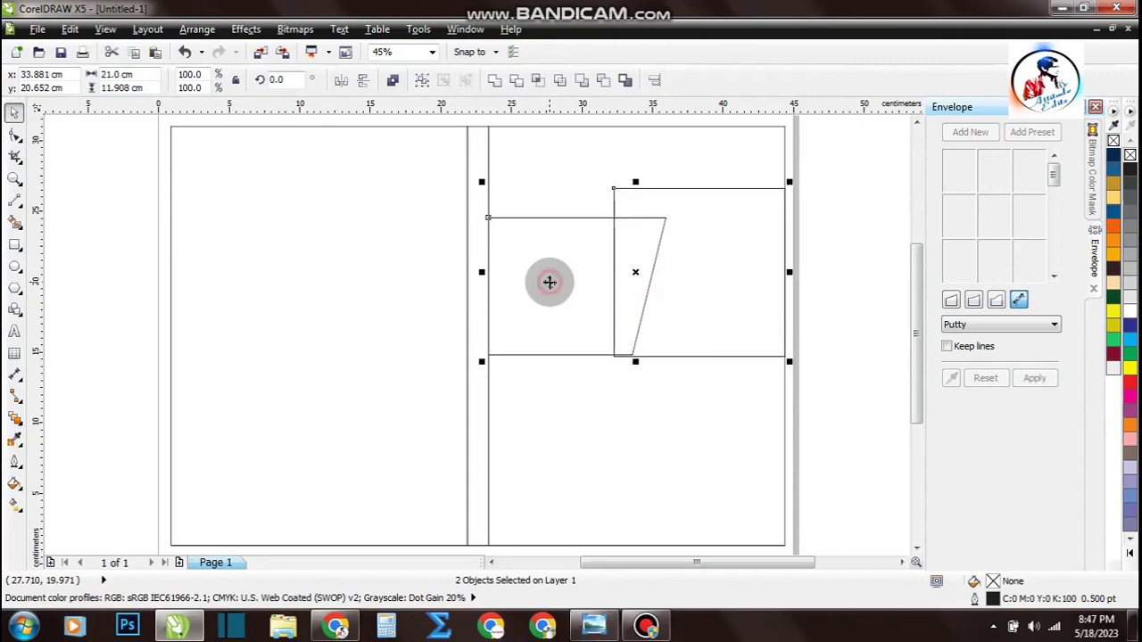
pyautogui.click(870, 351)
pyautogui.click(709, 273)
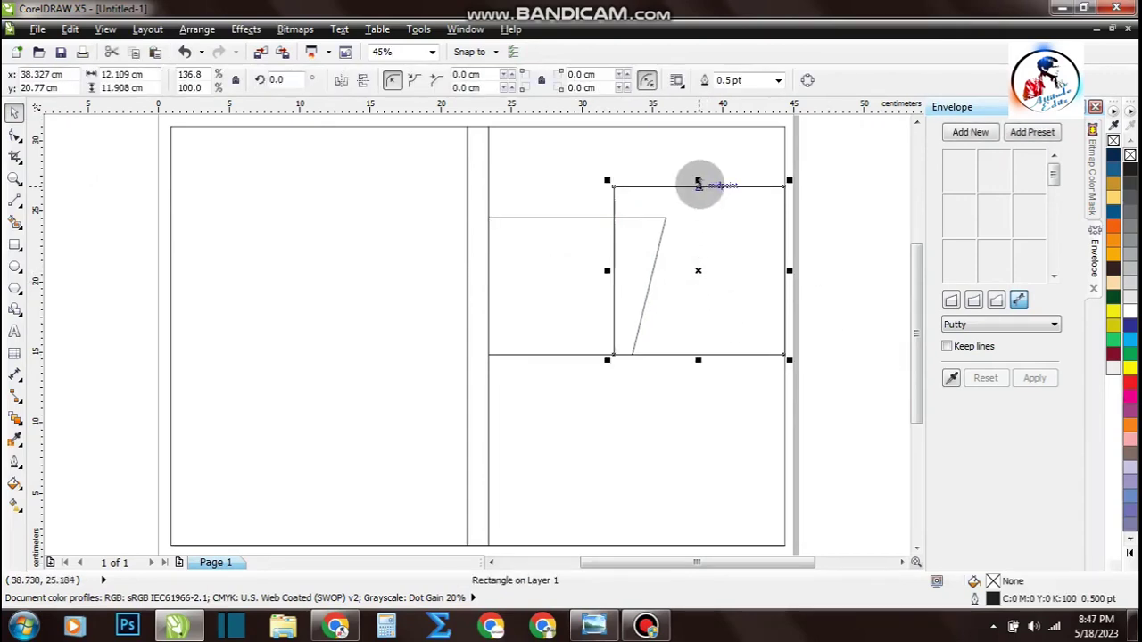
pyautogui.moveTo(698, 184); pyautogui.dragTo(685, 190)
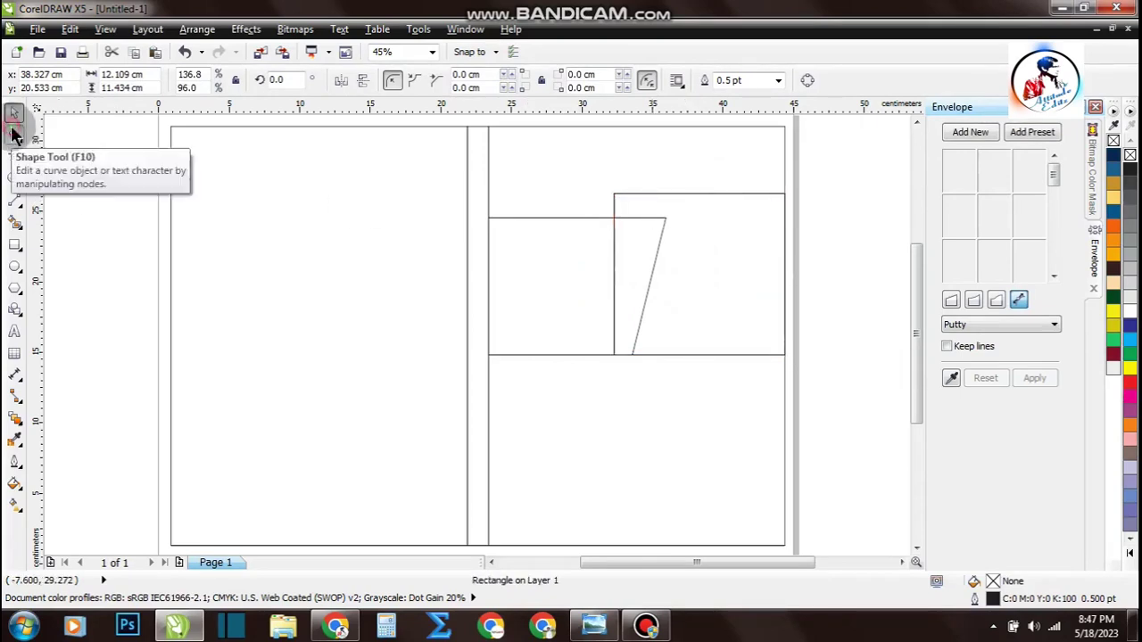
# Convert the second rectangle to curves and shift its two left nodes to slant that side parallel to the first shape
pyautogui.click(15, 132)
pyautogui.hotkey('ctrl', 'q')
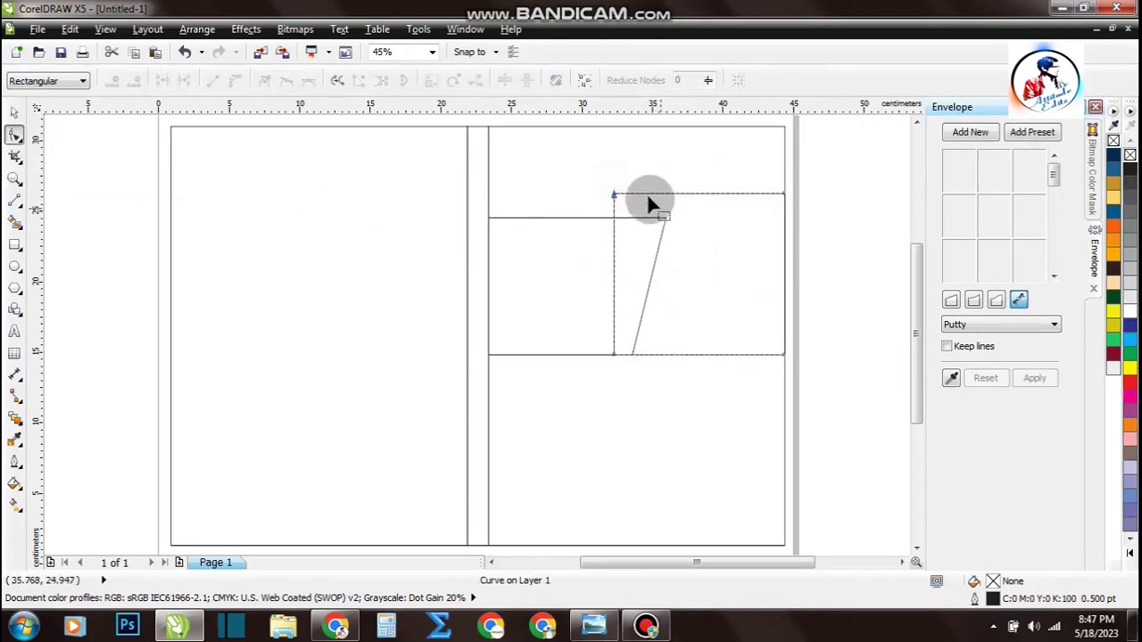
pyautogui.moveTo(641, 203); pyautogui.dragTo(645, 193)
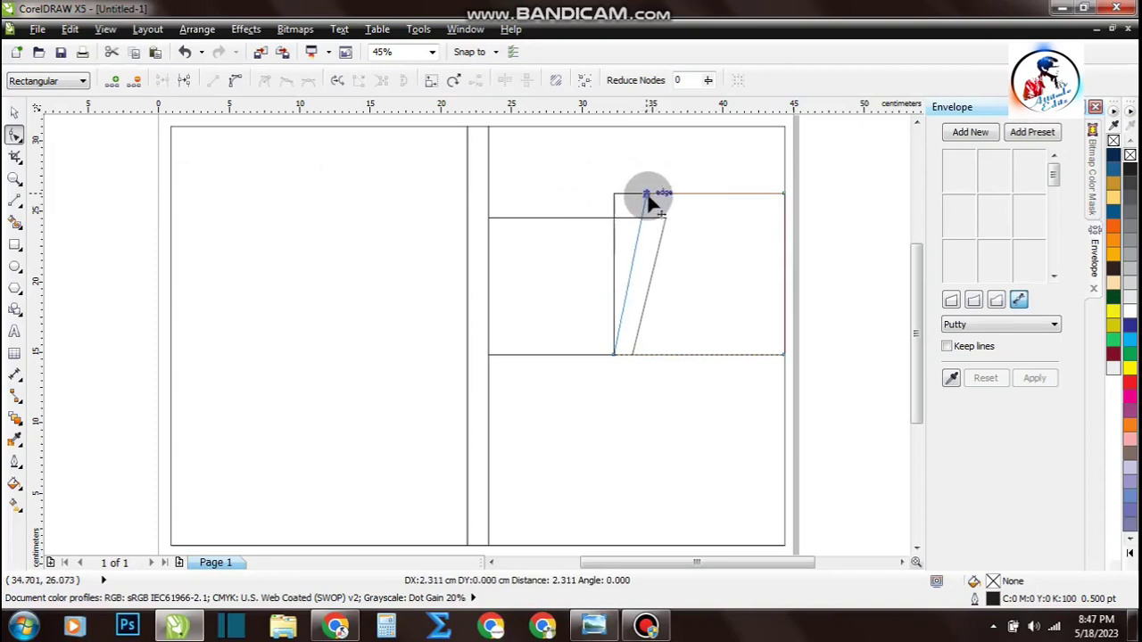
pyautogui.moveTo(652, 198); pyautogui.dragTo(649, 194)
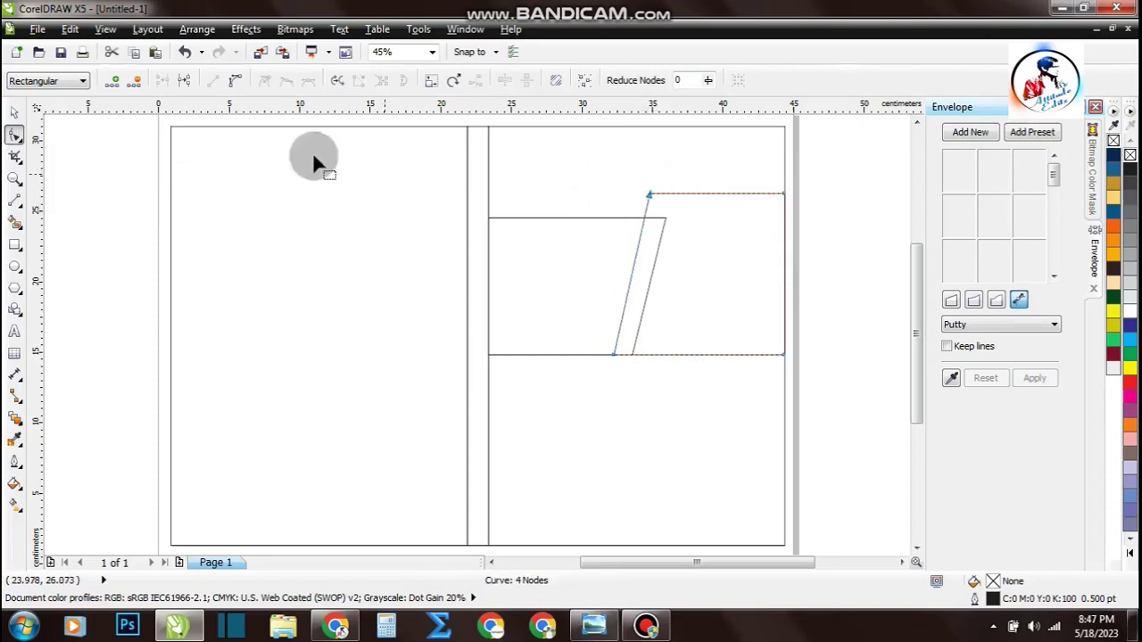
pyautogui.moveTo(581, 395); pyautogui.dragTo(674, 337)
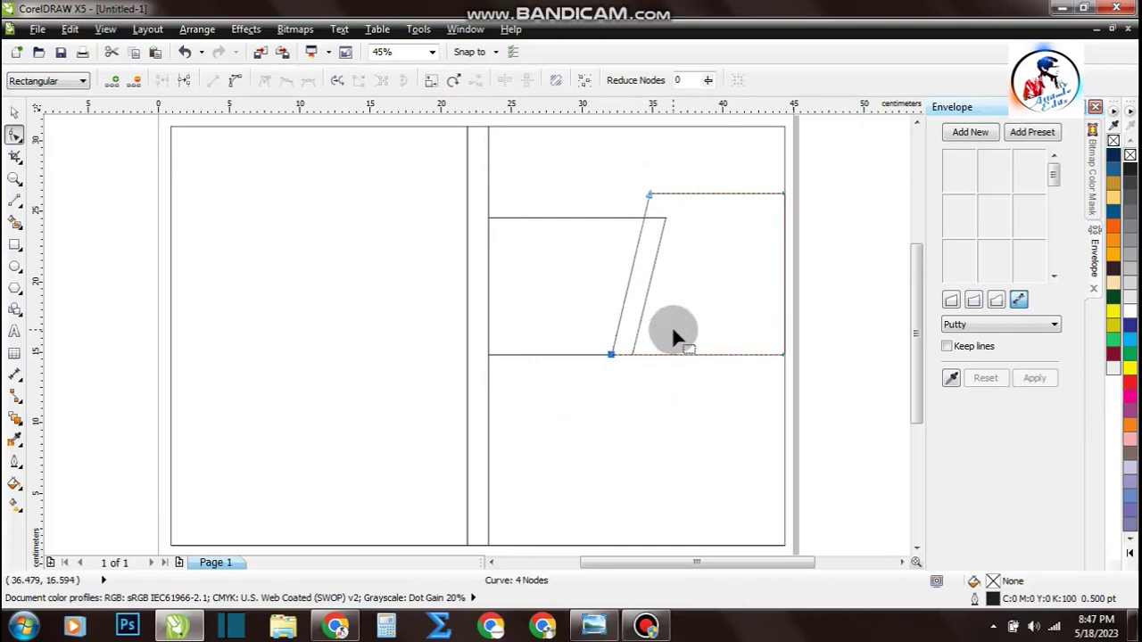
# Widen the first slanted shape beside the spine to about 13.9 cm, extending it further under the second slanted shape
pyautogui.click(13, 114)
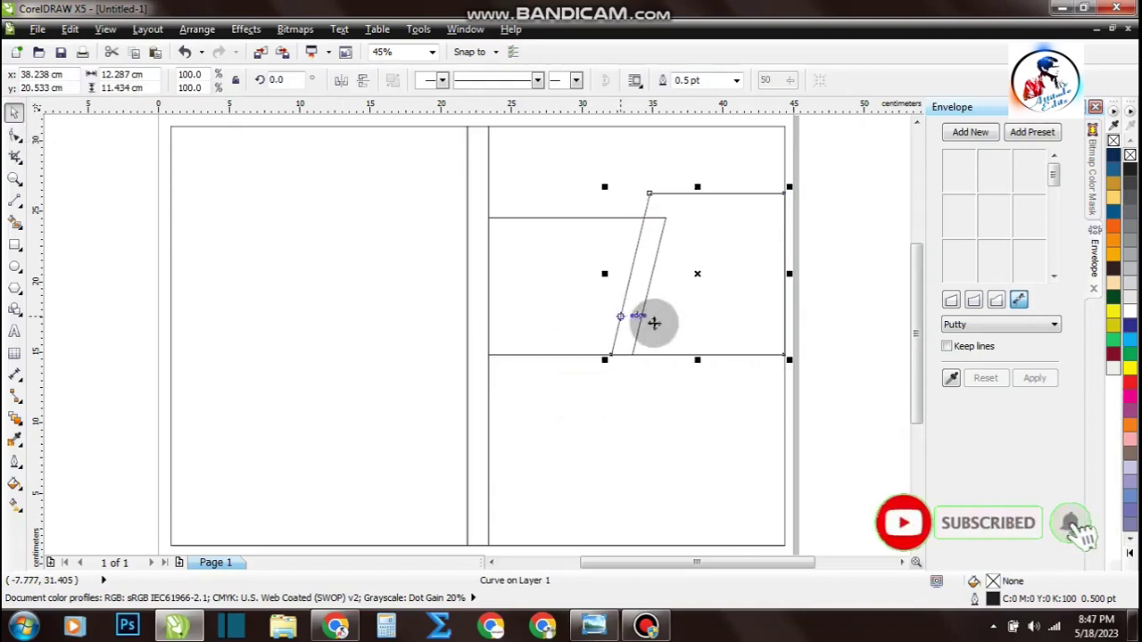
pyautogui.click(604, 280)
pyautogui.click(649, 284)
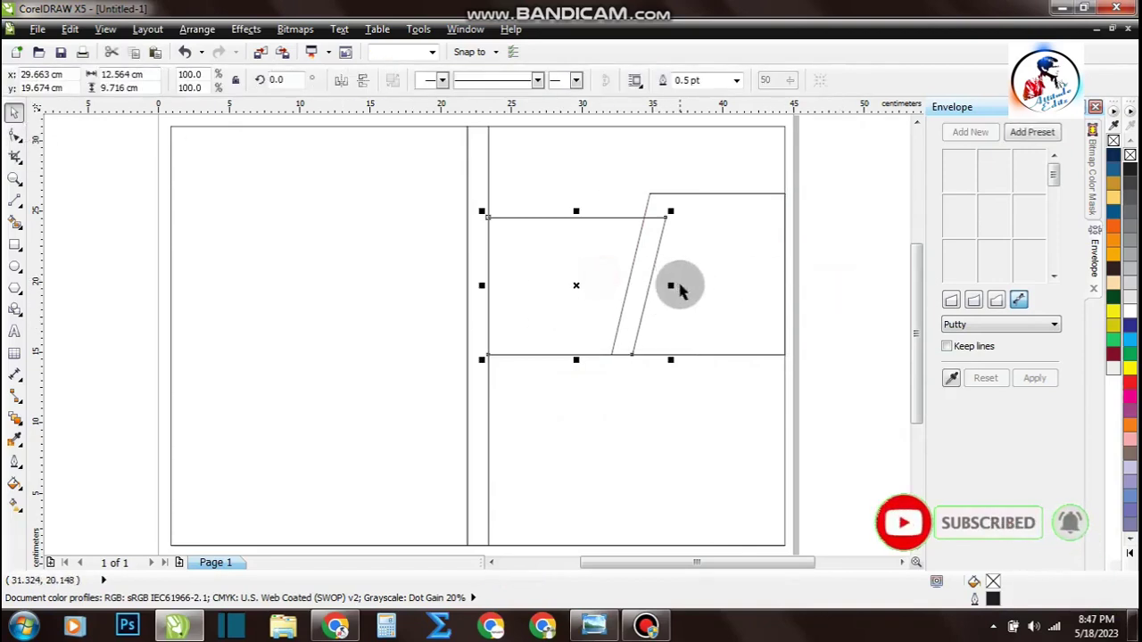
pyautogui.moveTo(670, 287)
pyautogui.mouseDown()
pyautogui.moveTo(710, 288)
pyautogui.moveTo(692, 284)
pyautogui.mouseUp()
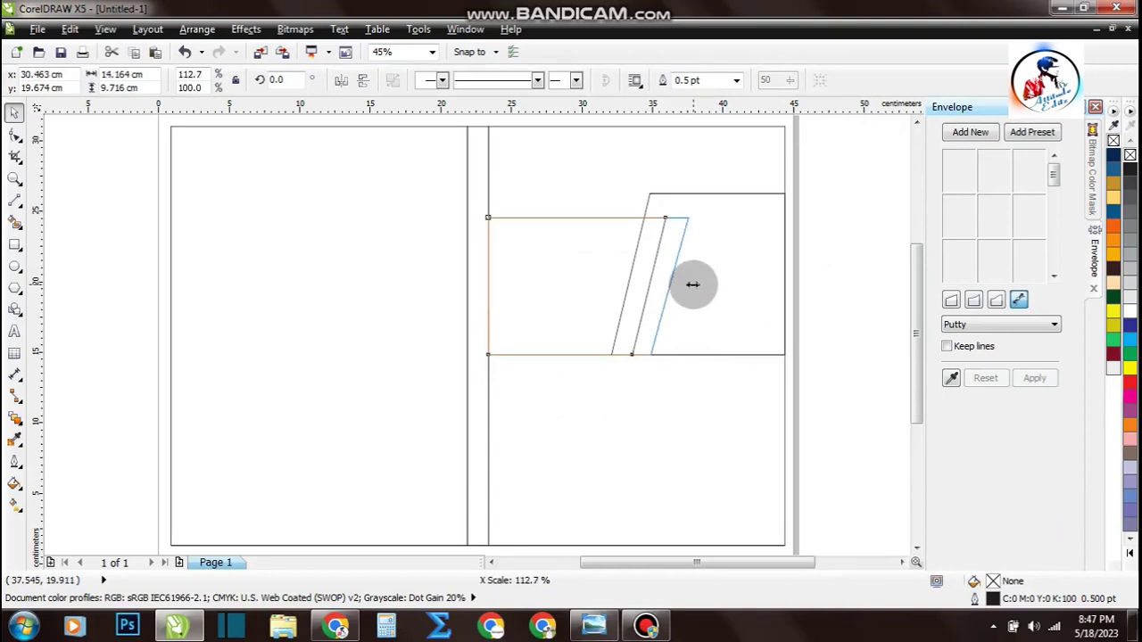
pyautogui.moveTo(689, 283); pyautogui.dragTo(687, 284)
pyautogui.click(829, 258)
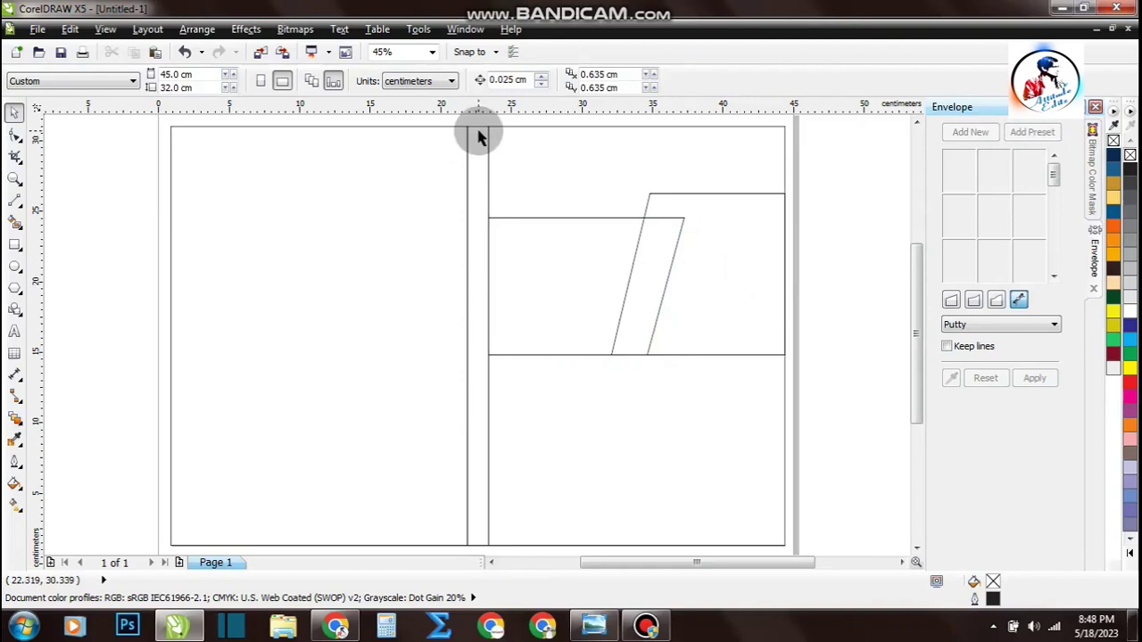
# Draw a closed Pen triangle about 3.8 × 1.3 cm on the first slanted shape's top edge, ending at its upper outer corner
pyautogui.press('z')
pyautogui.moveTo(474, 125); pyautogui.dragTo(795, 363)
pyautogui.click(14, 111)
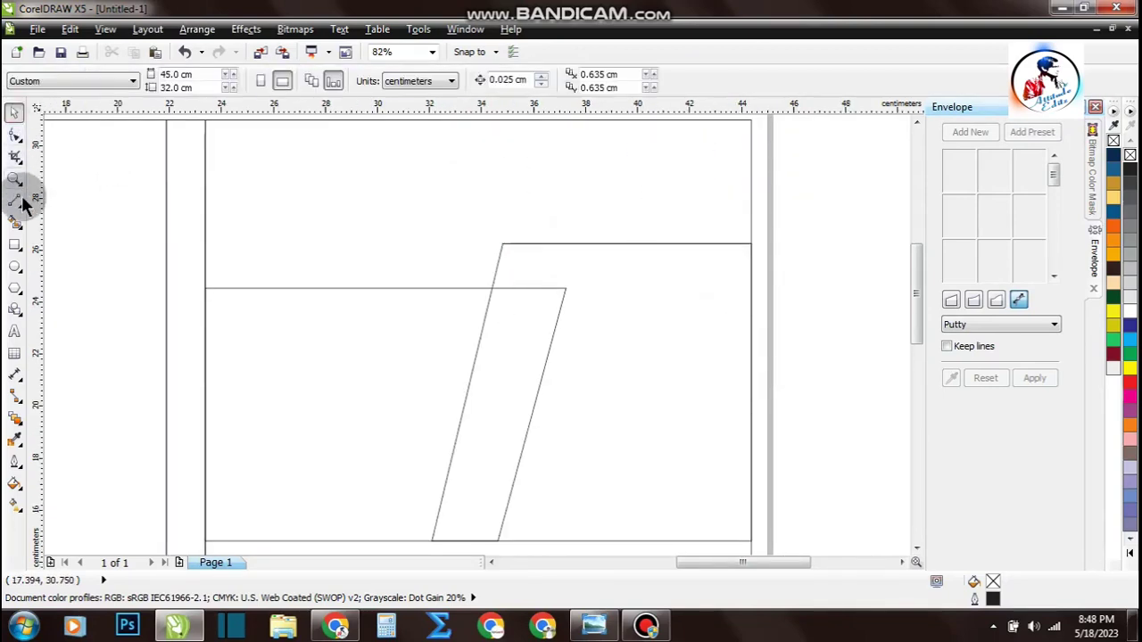
pyautogui.click(22, 206)
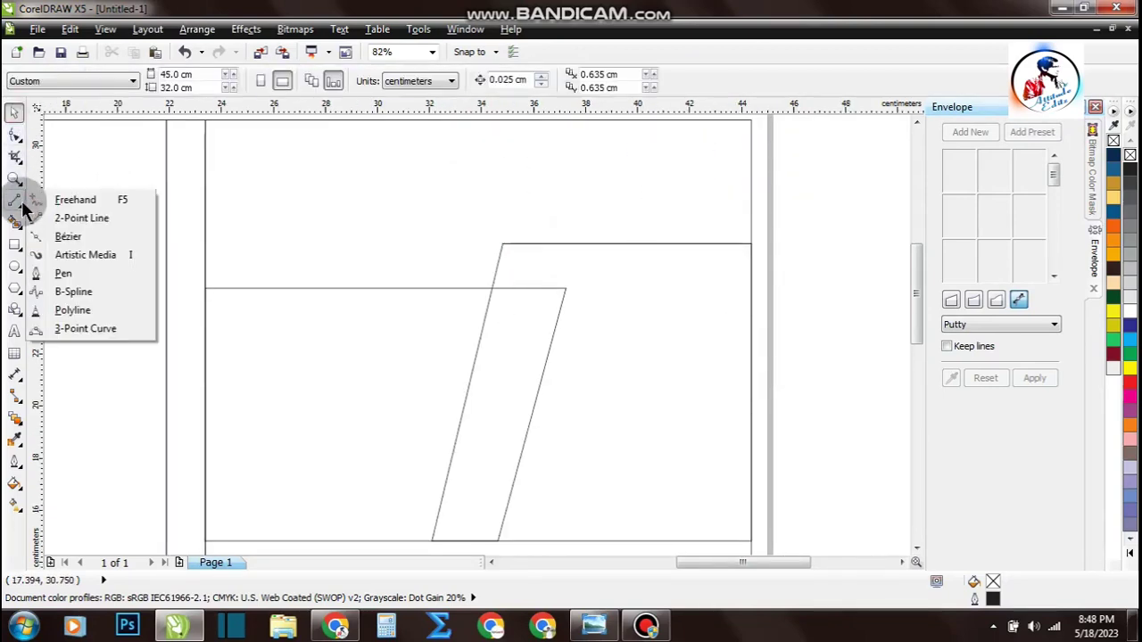
pyautogui.click(82, 276)
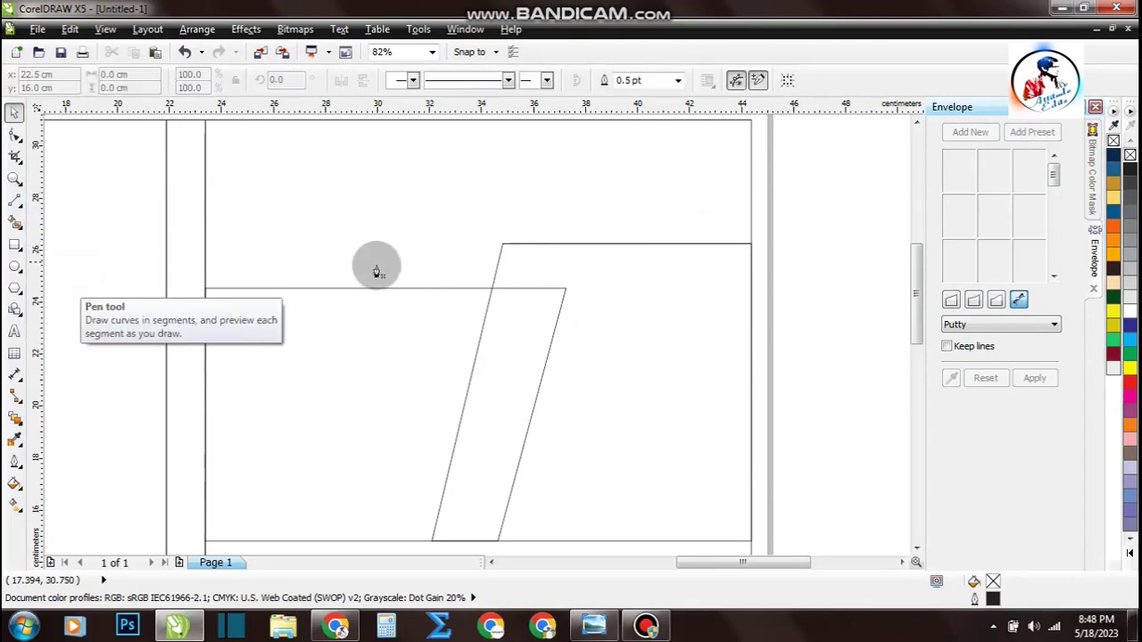
pyautogui.click(471, 289)
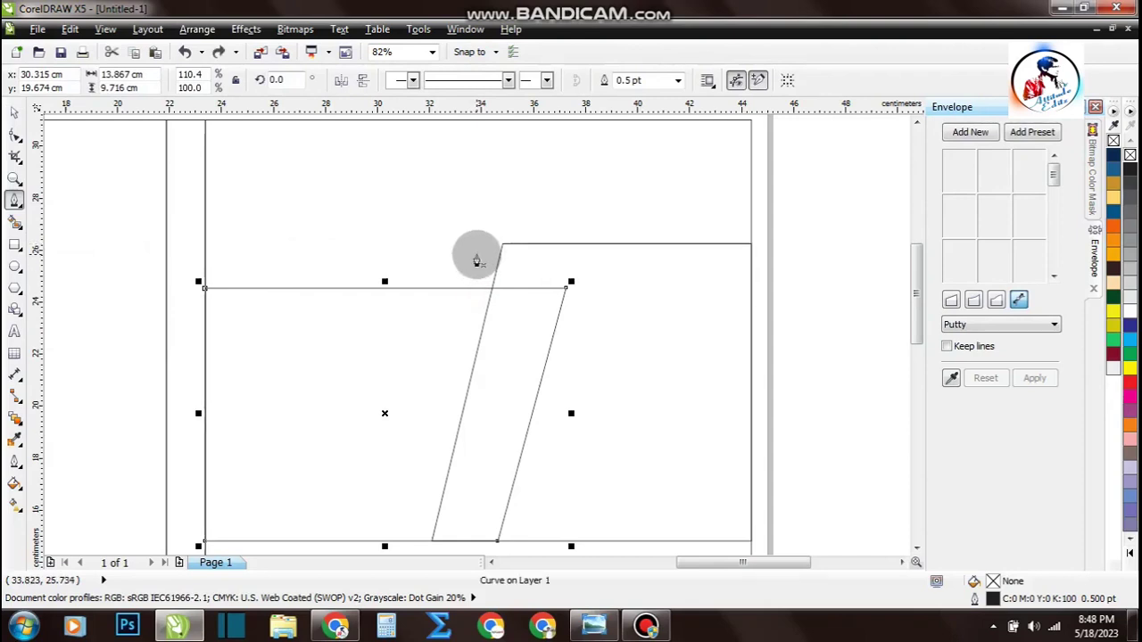
pyautogui.moveTo(479, 257); pyautogui.dragTo(478, 285)
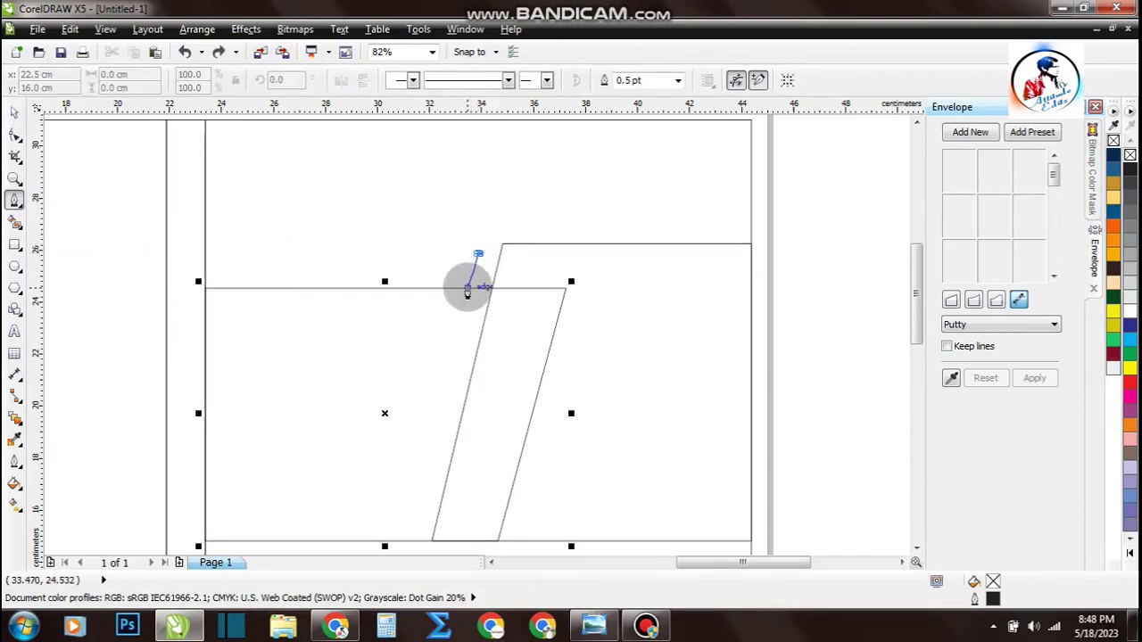
pyautogui.doubleClick(466, 290)
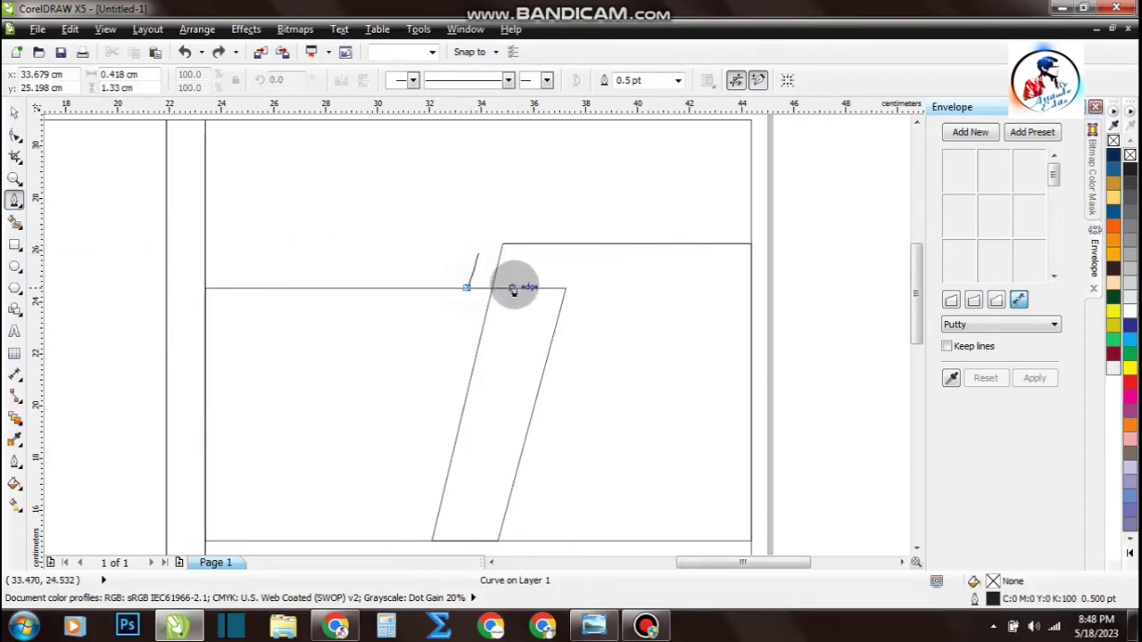
pyautogui.click(564, 291)
pyautogui.doubleClick(487, 259)
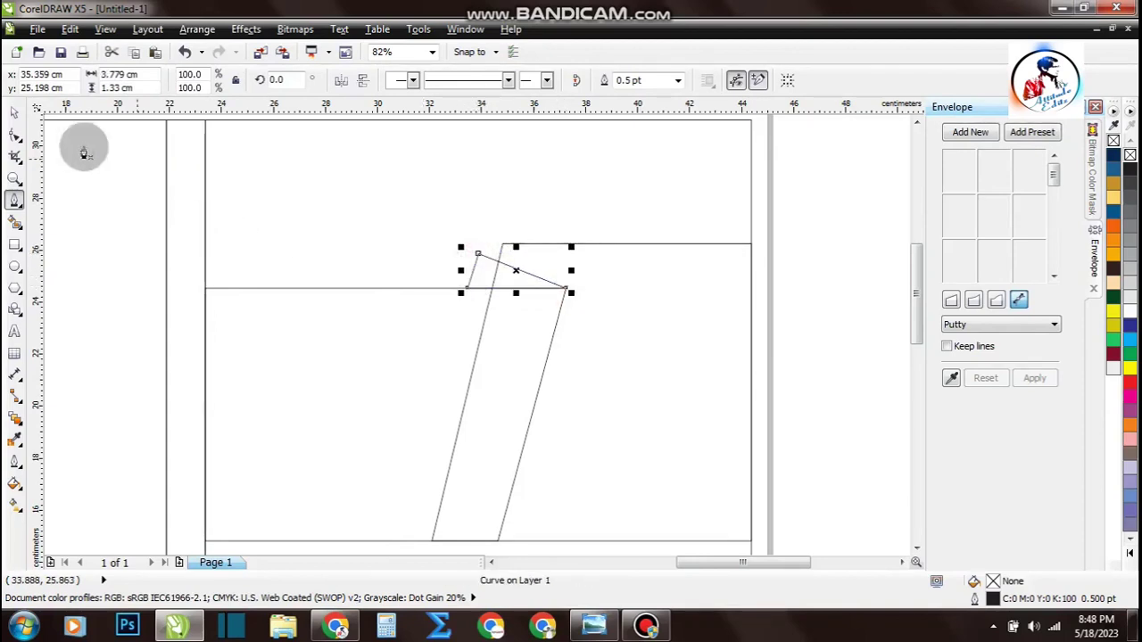
pyautogui.click(14, 112)
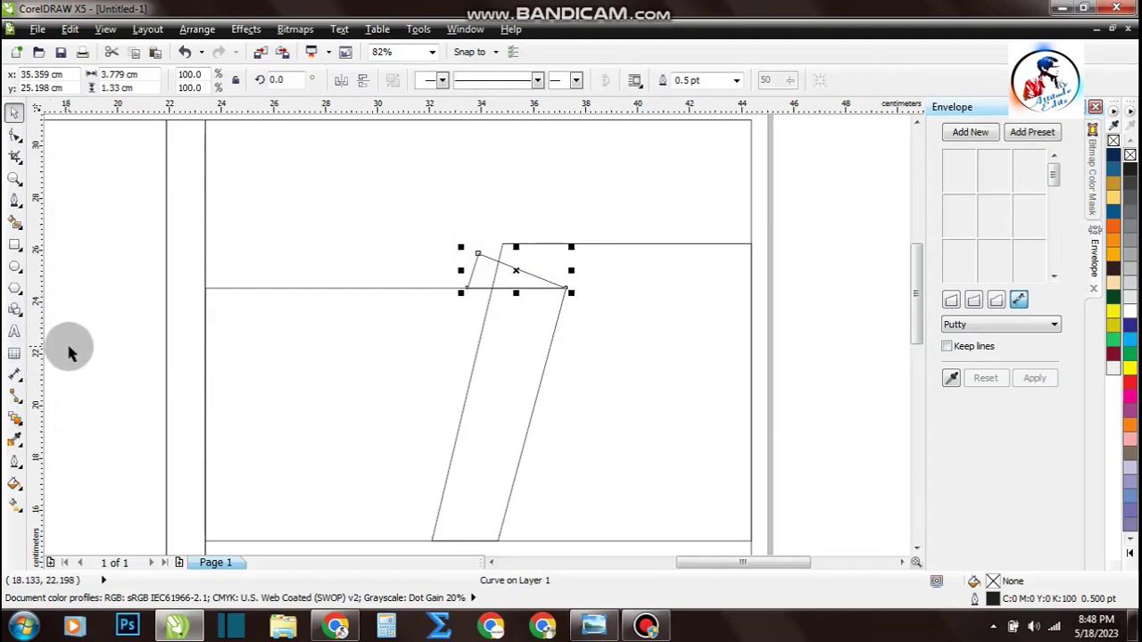
# Draw a small closed Pen triangle about 0.9 × 0.7 cm joining the second shape's upper corner, the line intersection and the first triangle's peak
pyautogui.press('z')
pyautogui.moveTo(438, 204); pyautogui.dragTo(591, 316)
pyautogui.click(14, 112)
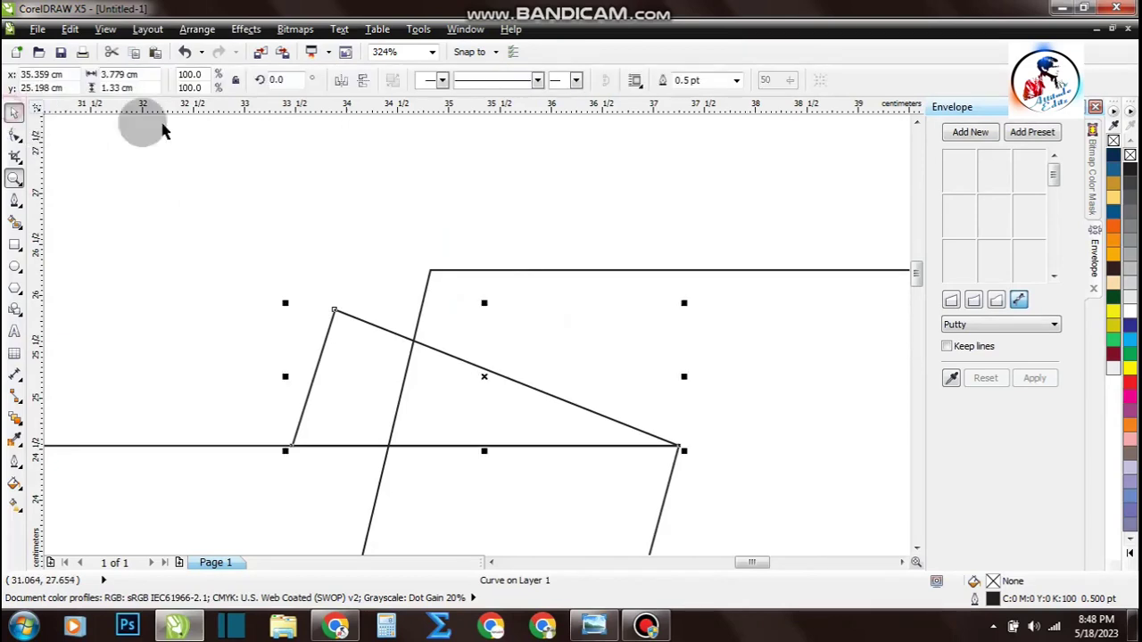
pyautogui.click(14, 200)
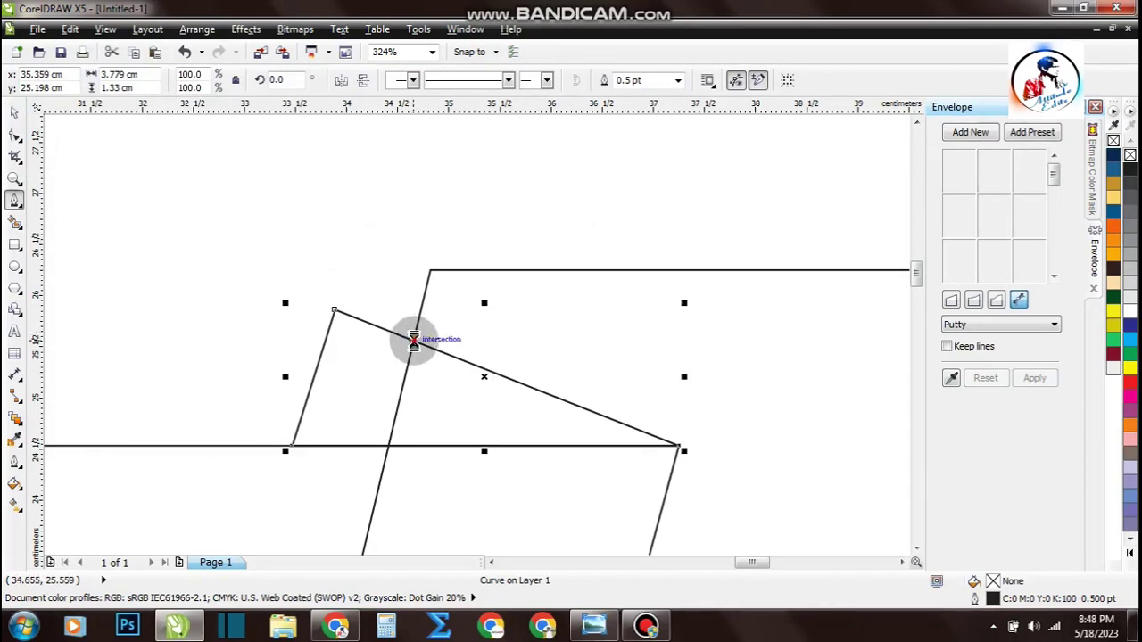
pyautogui.click(429, 271)
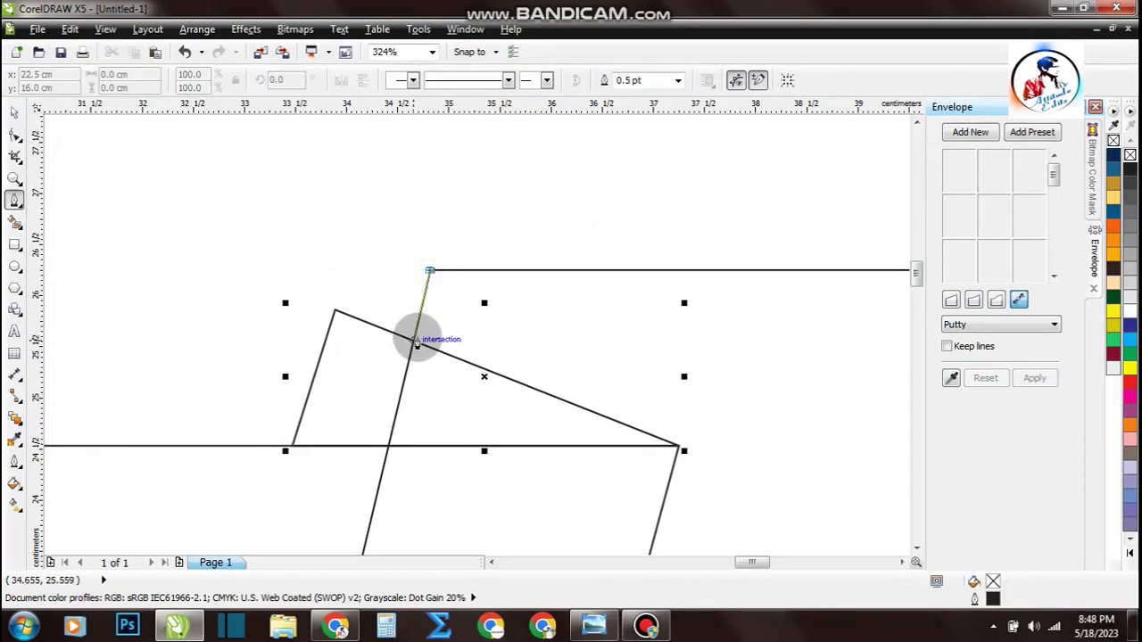
pyautogui.click(416, 340)
pyautogui.click(330, 308)
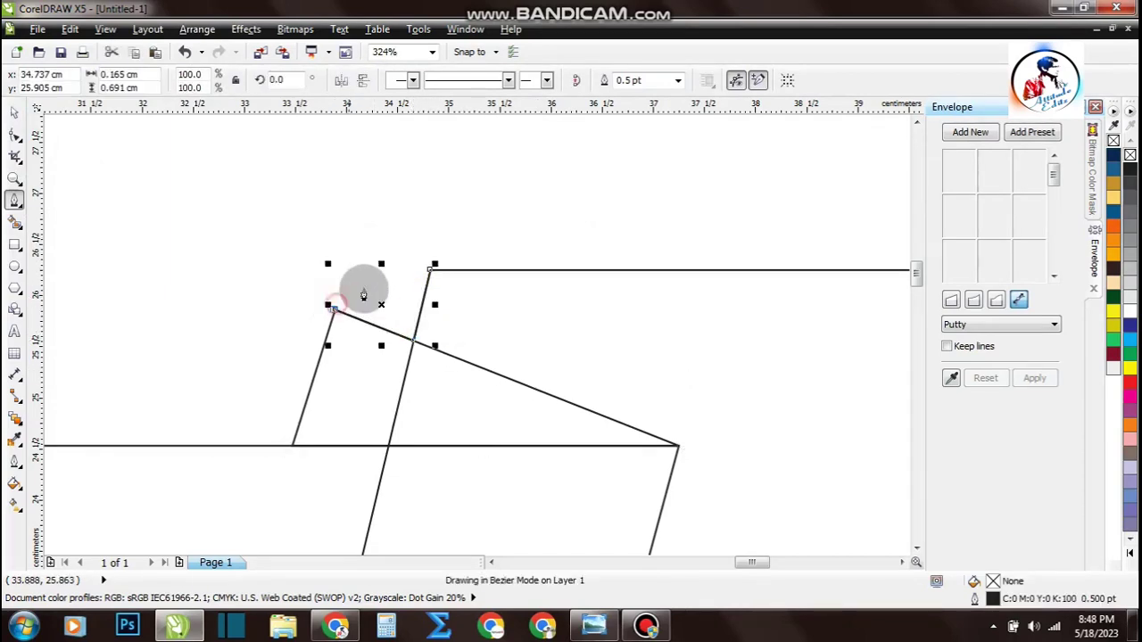
pyautogui.click(429, 271)
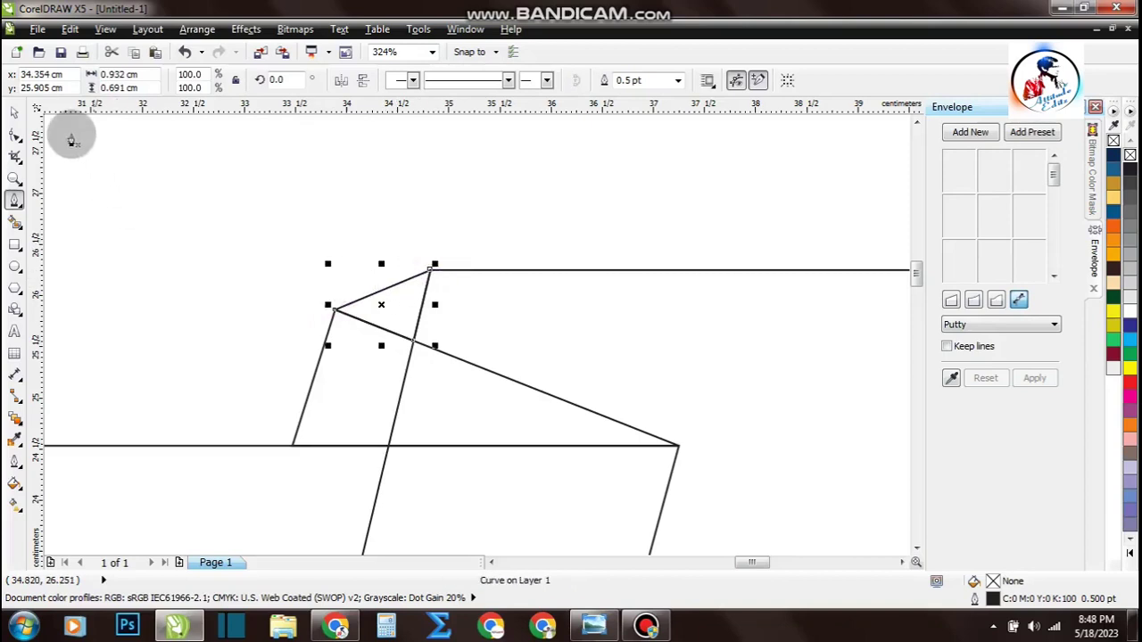
pyautogui.click(14, 112)
# Reduce the first slanted shape's width to about 13 cm by pulling in its slanted side
pyautogui.scroll(-4, 390, 204)
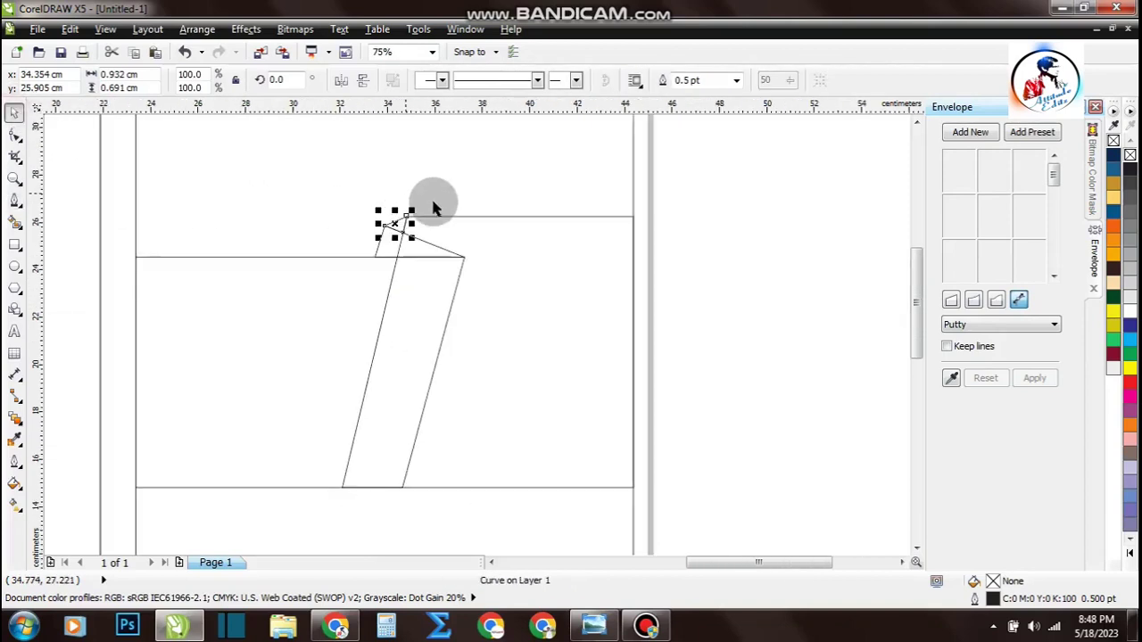
pyautogui.click(741, 315)
pyautogui.click(405, 323)
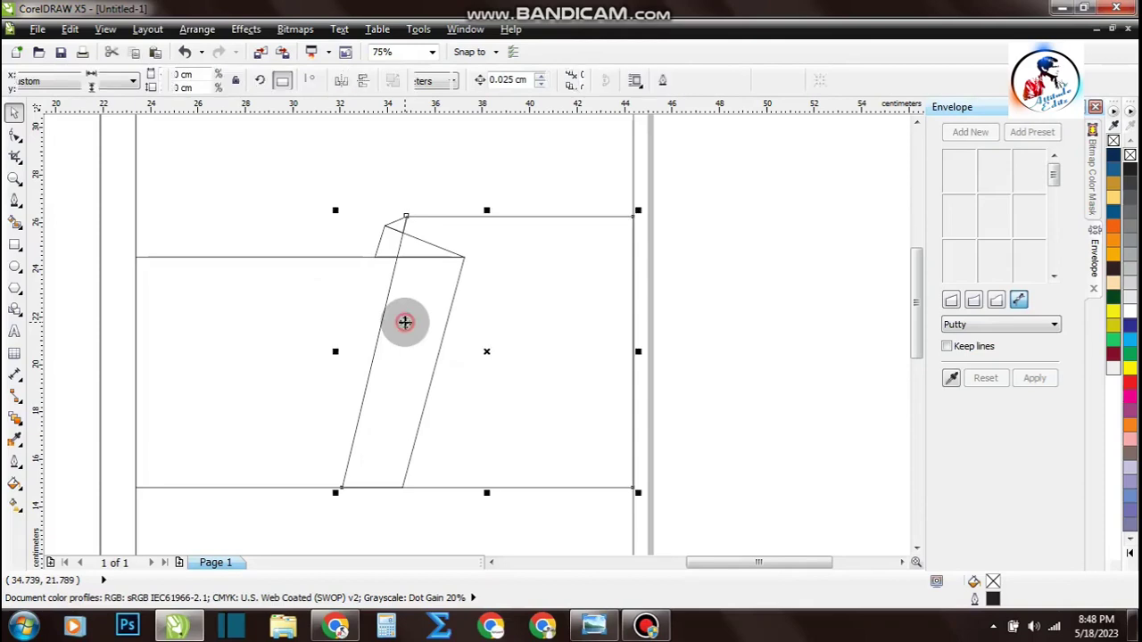
pyautogui.click(334, 354)
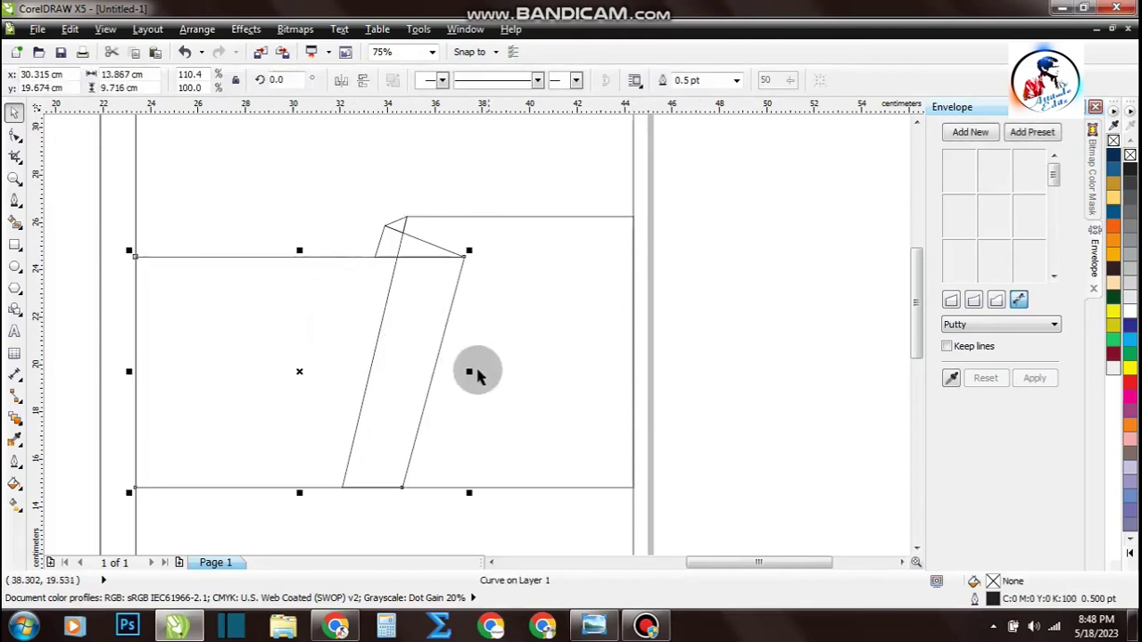
pyautogui.moveTo(472, 370); pyautogui.dragTo(451, 364)
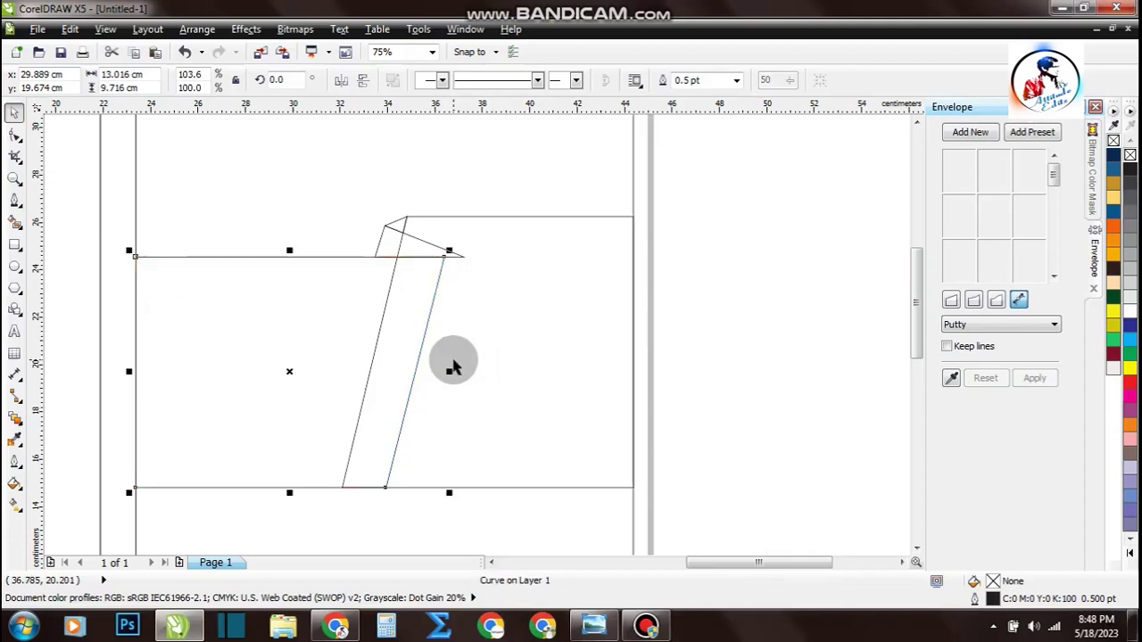
pyautogui.click(718, 327)
# Move the larger triangle's outer node onto the first slanted shape's upper corner and delete its extra node at the intersection
pyautogui.click(428, 252)
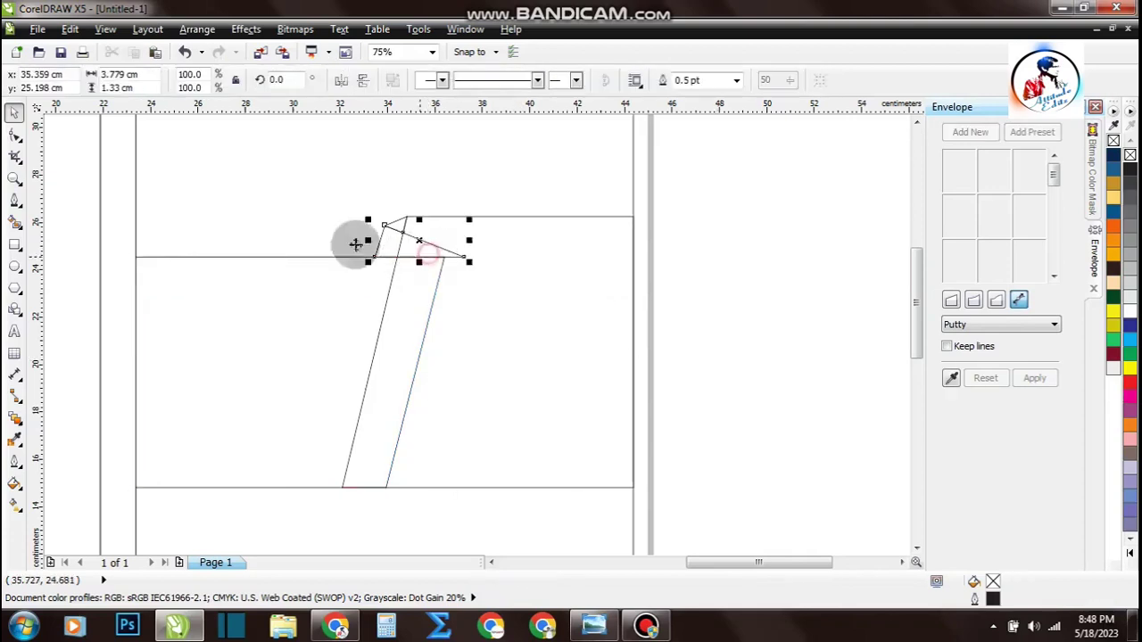
pyautogui.click(14, 134)
pyautogui.scroll(3, 407, 245)
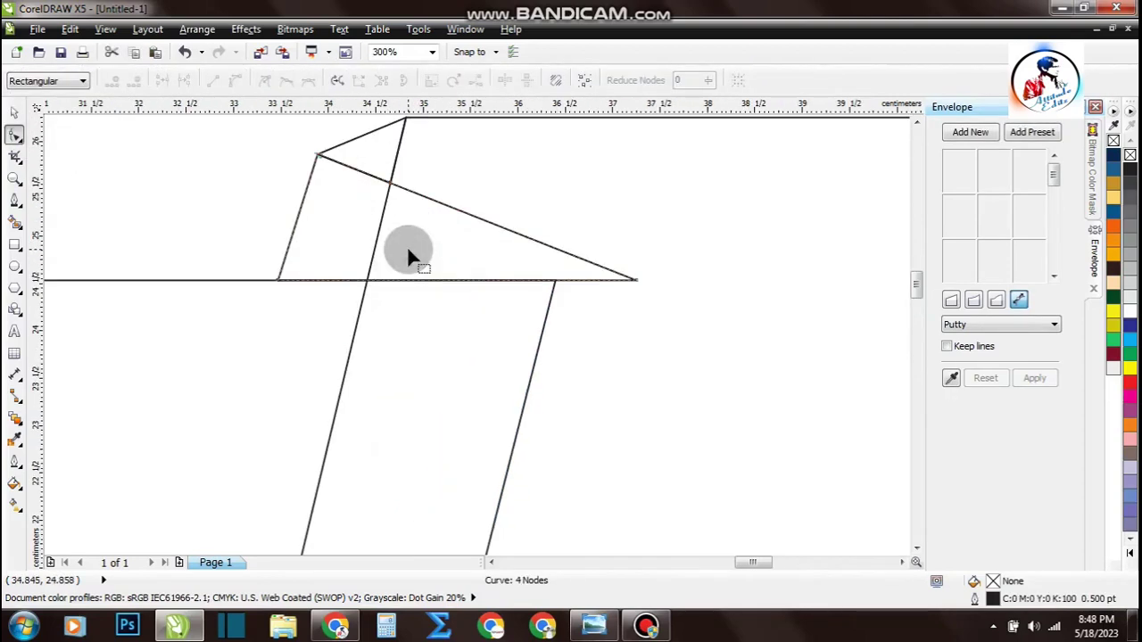
pyautogui.moveTo(635, 283); pyautogui.dragTo(555, 288)
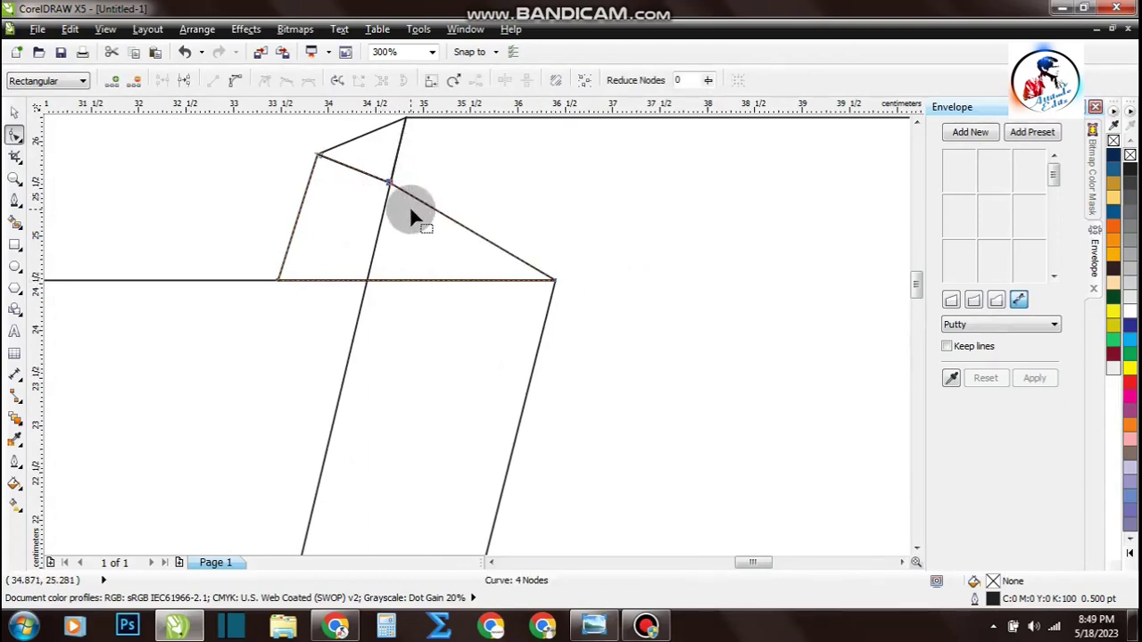
pyautogui.press('Delete')
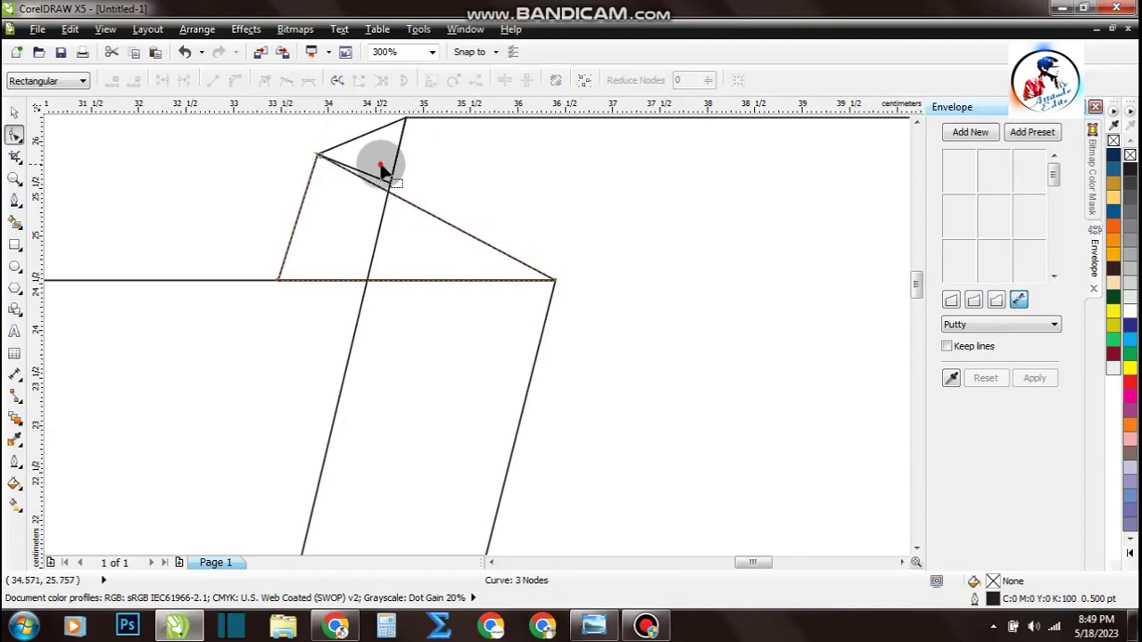
# Move the small triangle's lower node down to where the larger triangle's edge crosses the second shape's slanted side
pyautogui.scroll(2, 381, 167)
pyautogui.moveTo(436, 218); pyautogui.dragTo(428, 251)
pyautogui.scroll(-4, 408, 255)
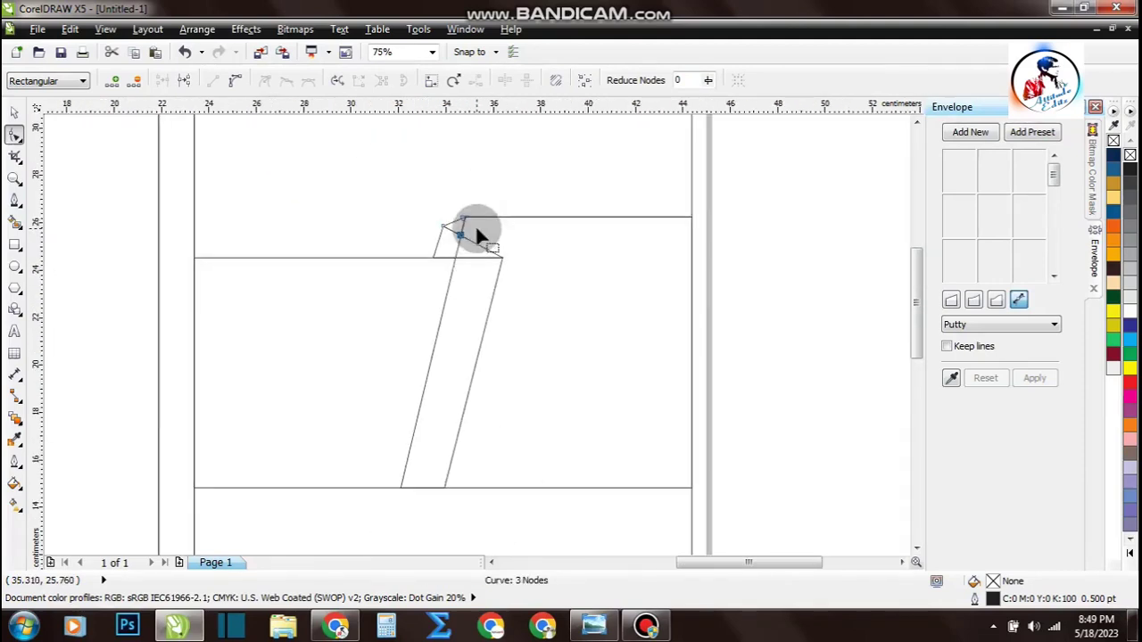
pyautogui.click(12, 114)
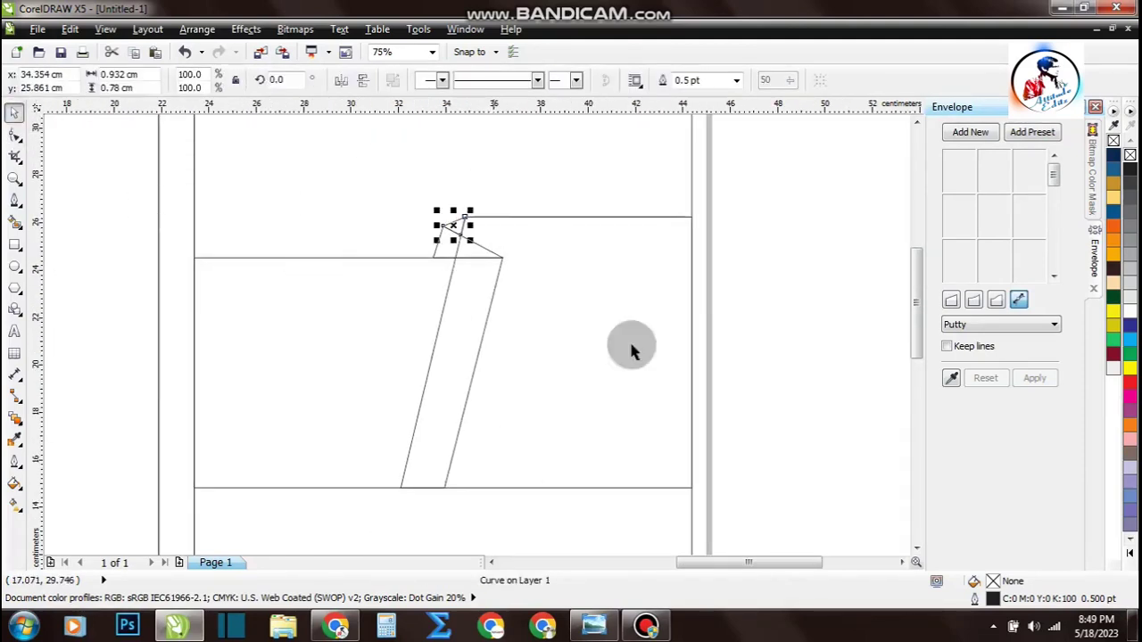
pyautogui.click(836, 366)
# Draw a rectangle about 6.9 × 1.4 cm on the first slanted shape's top edge, starting at the spine
pyautogui.scroll(-1, 619, 220)
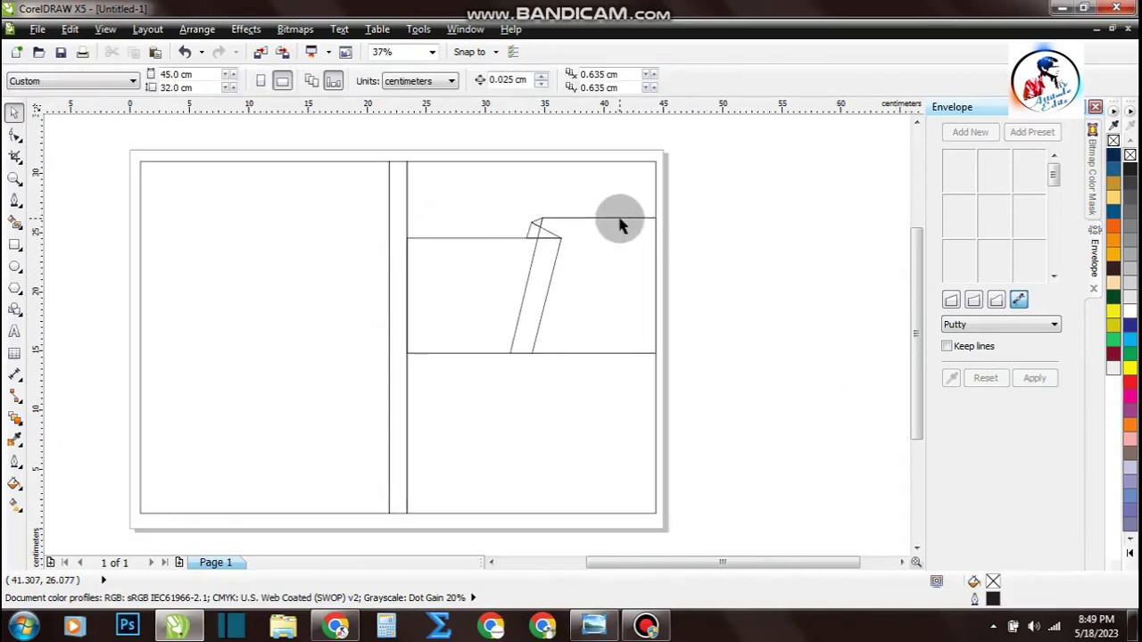
pyautogui.scroll(1, 488, 263)
pyautogui.click(19, 234)
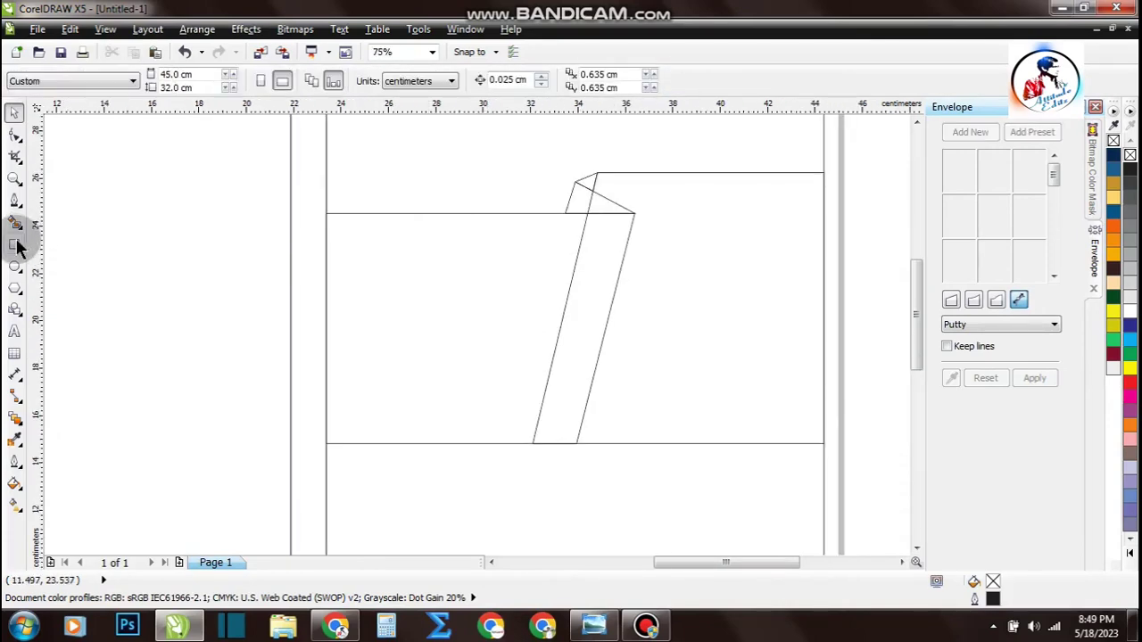
pyautogui.click(16, 245)
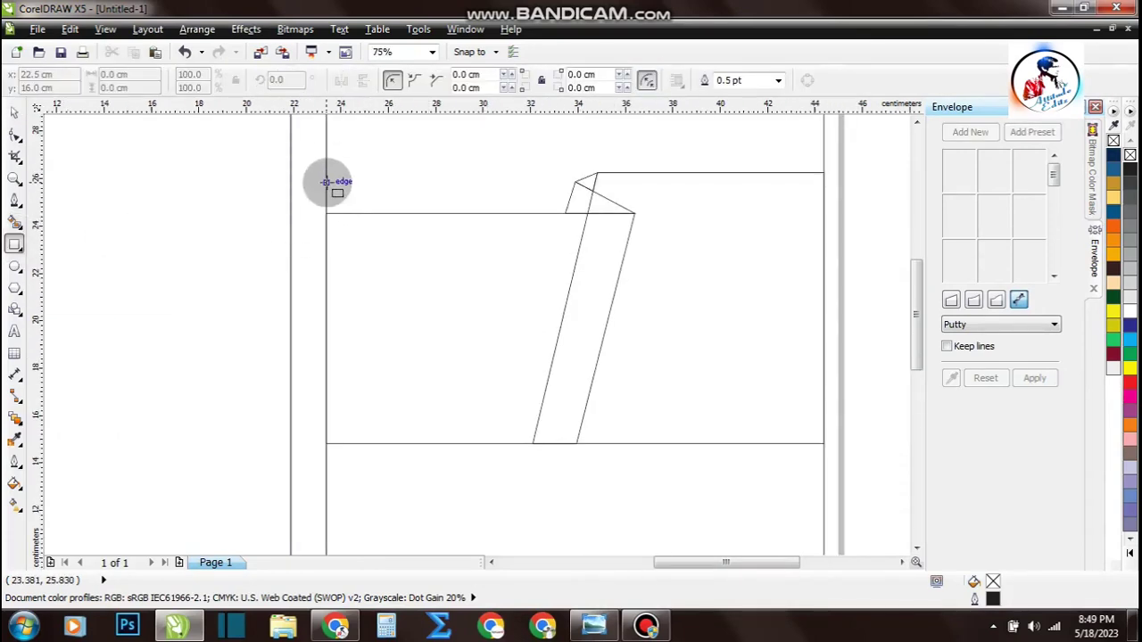
pyautogui.moveTo(327, 180); pyautogui.dragTo(489, 214)
pyautogui.click(15, 113)
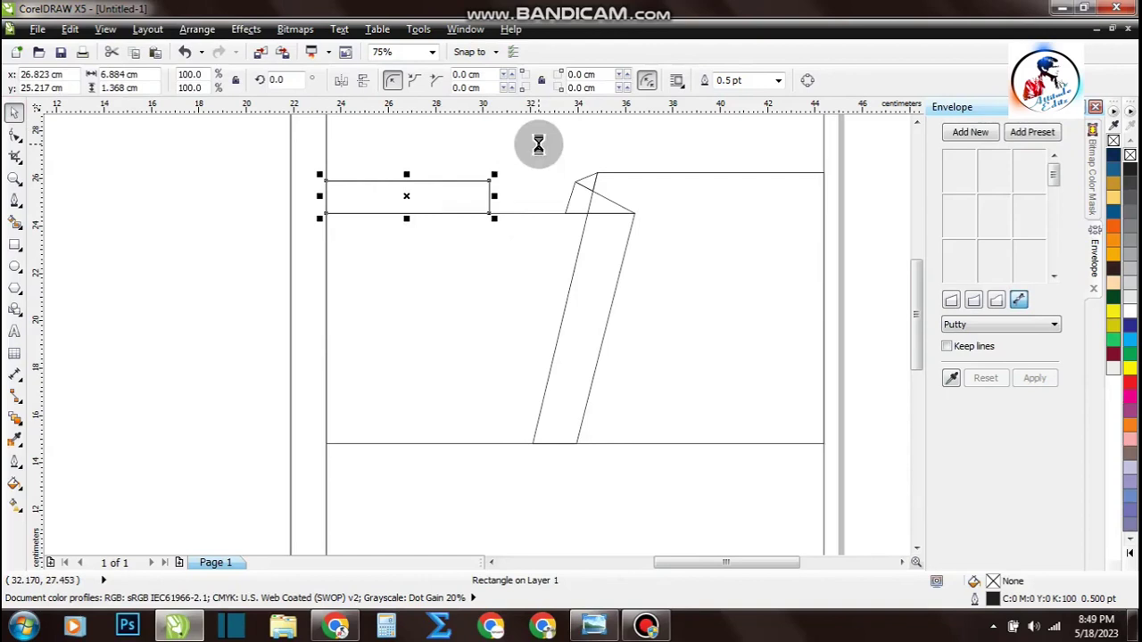
# Place a horizontal guideline on the second slanted shape's top edge and stretch the small rectangle up to it, about 1.7 cm high
pyautogui.scroll(1, 538, 145)
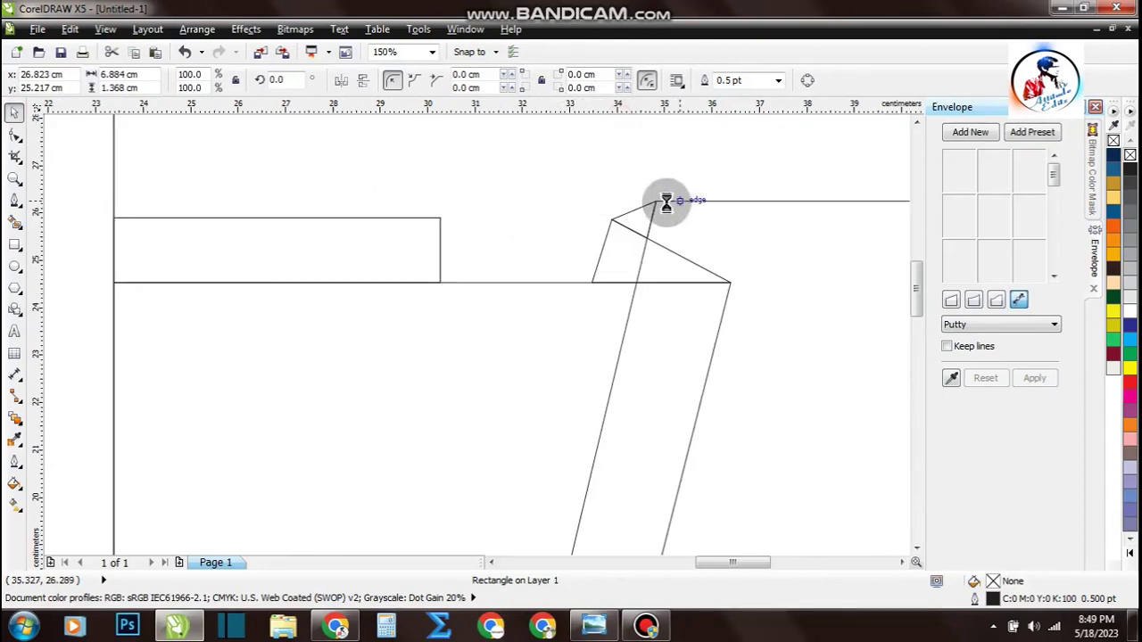
pyautogui.click(667, 200)
pyautogui.click(282, 211)
pyautogui.moveTo(273, 207); pyautogui.dragTo(294, 192)
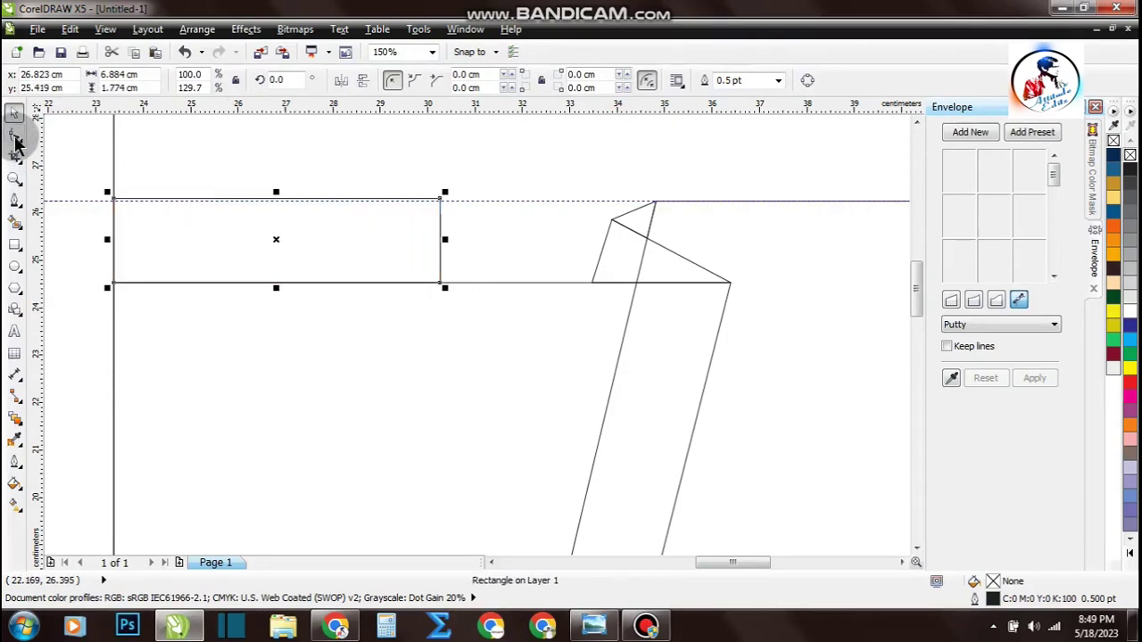
pyautogui.scroll(3, 300, 176)
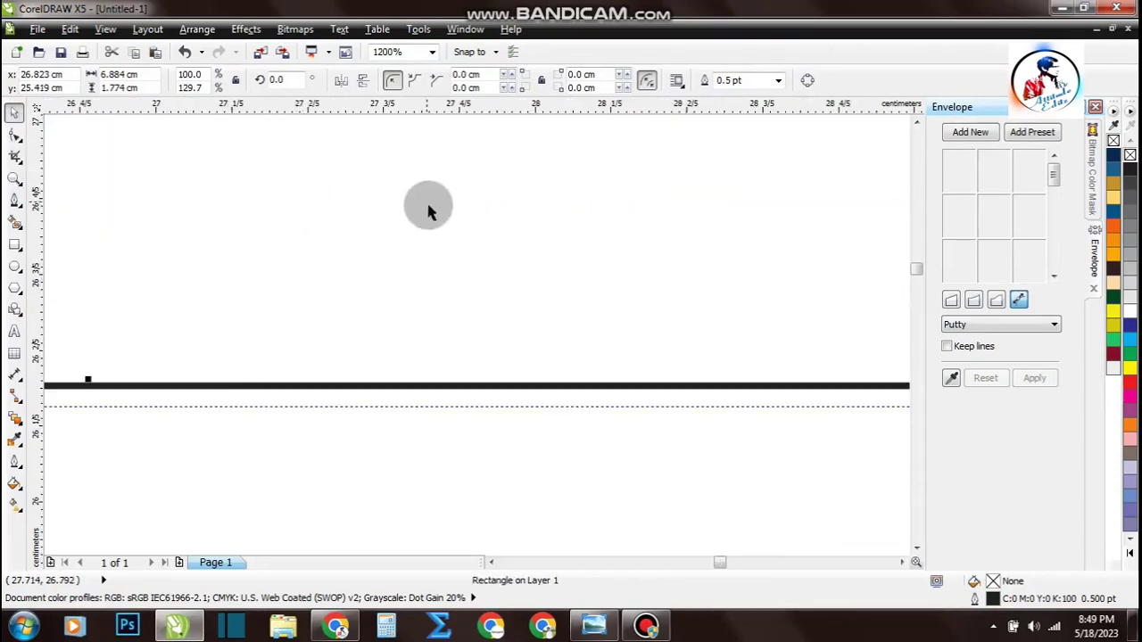
pyautogui.scroll(-1, 429, 208)
pyautogui.scroll(1, 257, 315)
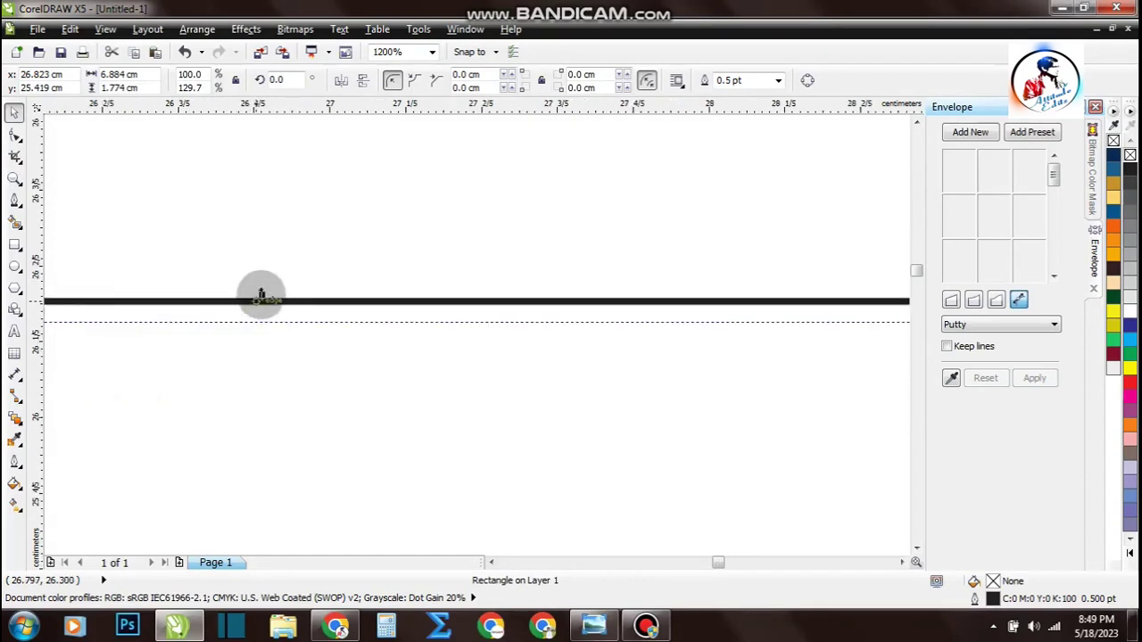
pyautogui.moveTo(262, 293); pyautogui.dragTo(323, 314)
pyautogui.scroll(-2, 278, 215)
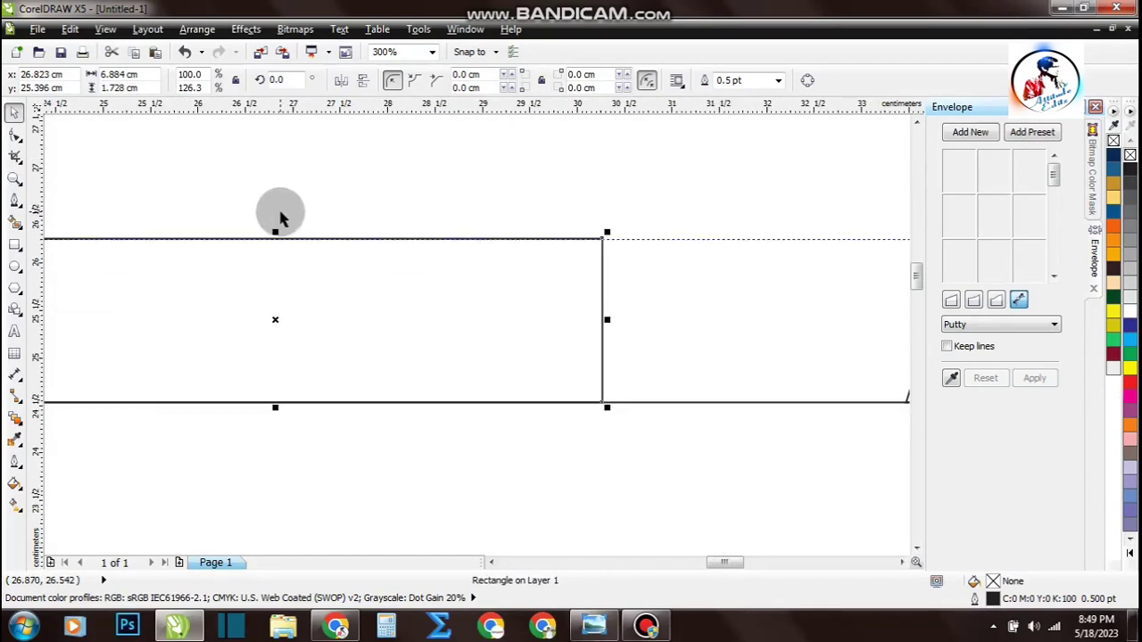
# Convert the small rectangle beside the spine to curves and slant its outer end by moving the lower outer node inward
pyautogui.click(13, 136)
pyautogui.hotkey('ctrl', 'q')
pyautogui.moveTo(553, 333); pyautogui.dragTo(654, 437)
pyautogui.scroll(-1, 479, 313)
pyautogui.moveTo(542, 359); pyautogui.dragTo(514, 360)
pyautogui.scroll(-2, 316, 284)
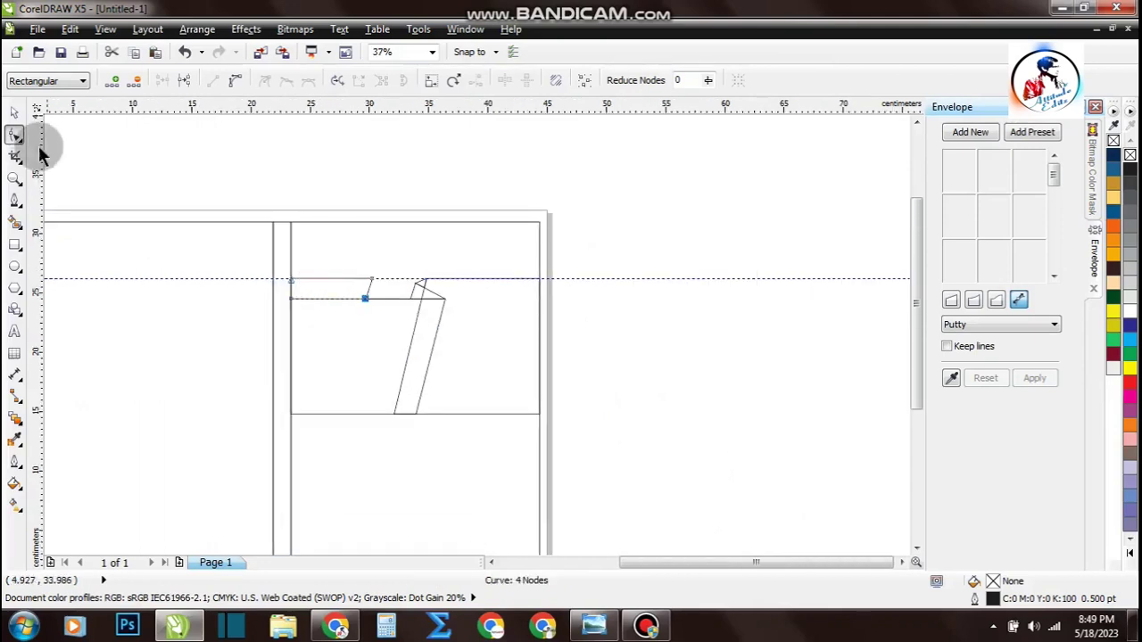
pyautogui.click(15, 112)
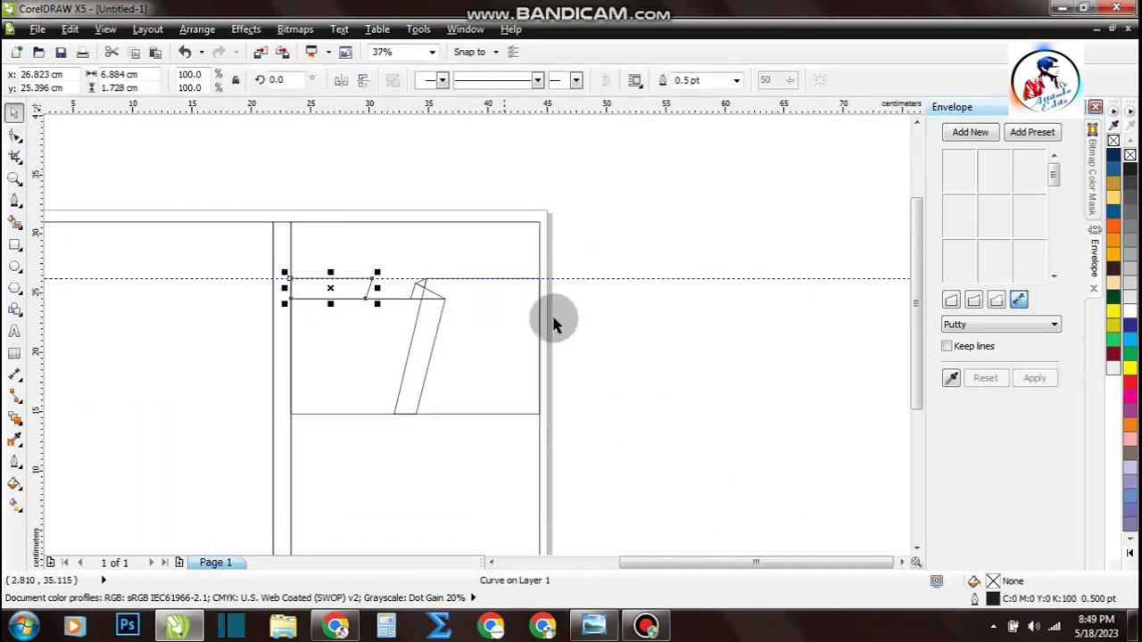
pyautogui.click(683, 362)
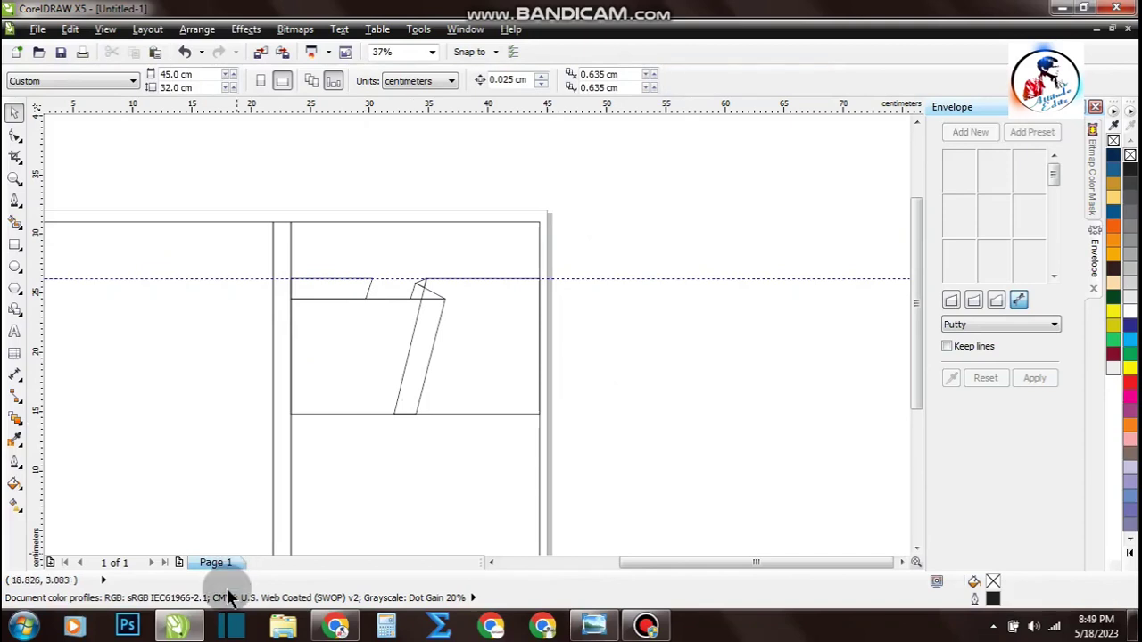
# Extend the first slanted shape below the second one by moving its bottom nodes down, keeping its straight side on the spine
pyautogui.scroll(1, 300, 438)
pyautogui.scroll(-1, 234, 527)
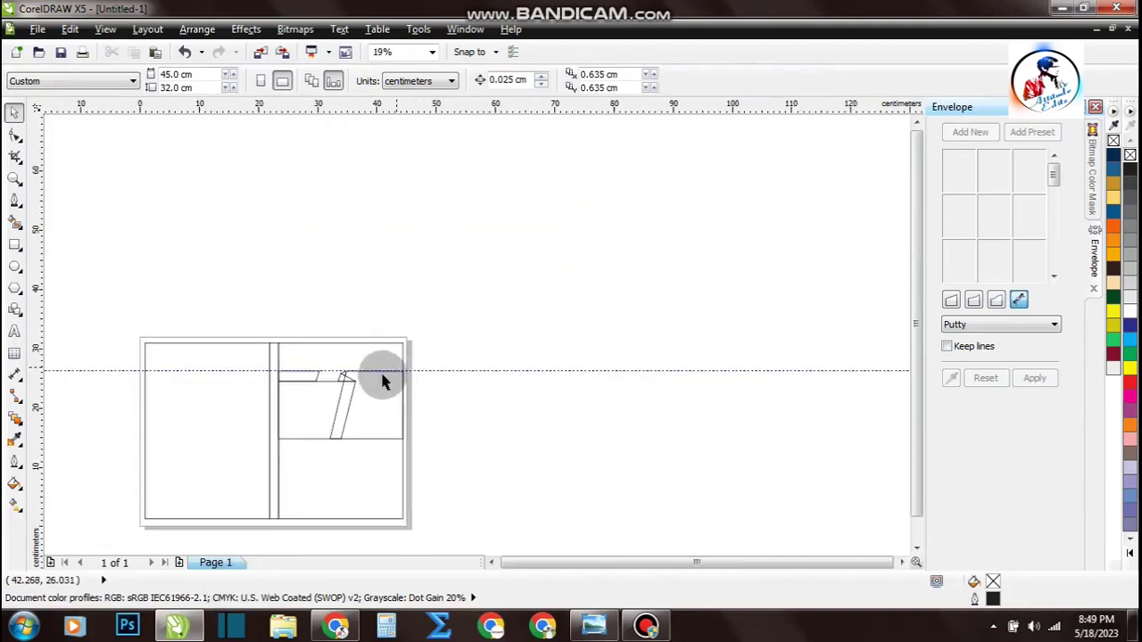
pyautogui.scroll(1, 295, 474)
pyautogui.click(369, 258)
pyautogui.click(14, 134)
pyautogui.moveTo(209, 301); pyautogui.dragTo(466, 382)
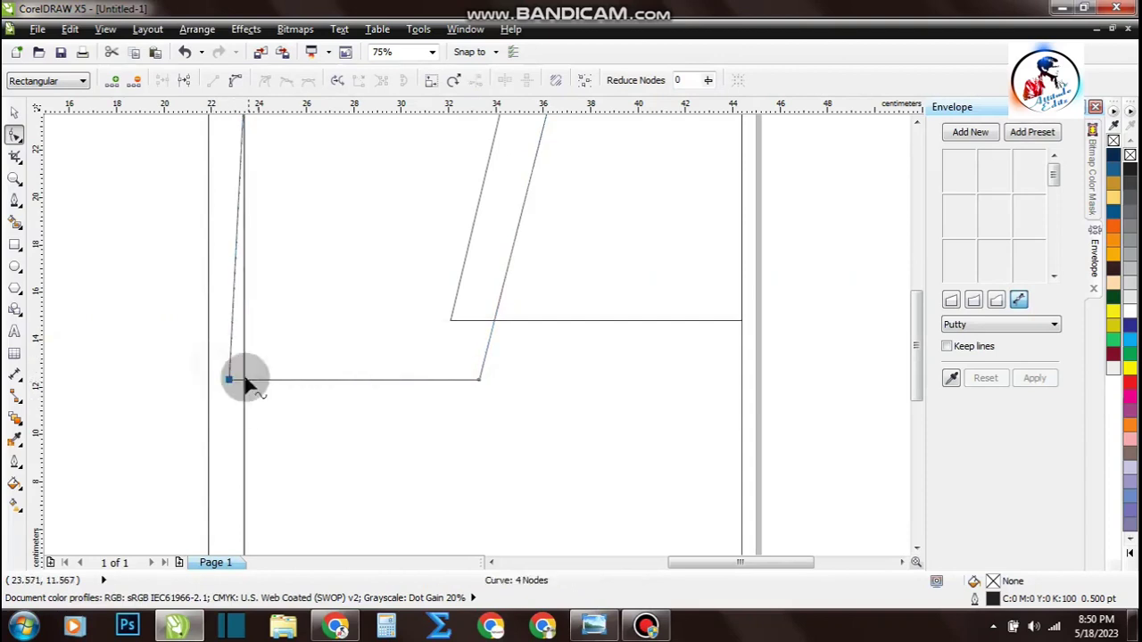
pyautogui.moveTo(228, 382); pyautogui.dragTo(485, 354)
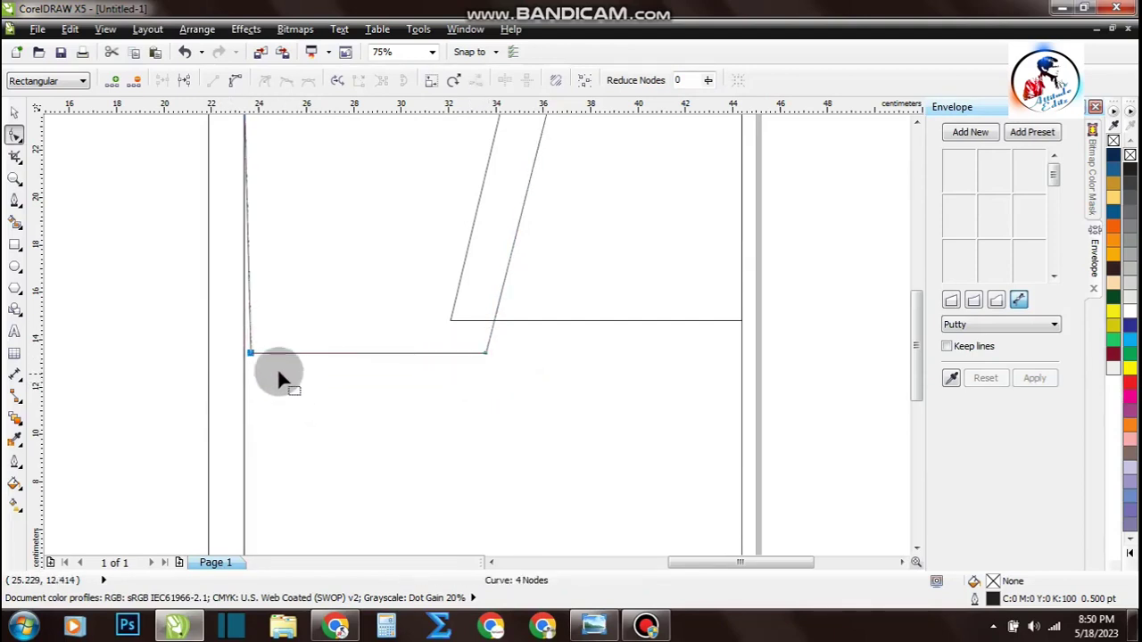
pyautogui.moveTo(252, 355); pyautogui.dragTo(243, 357)
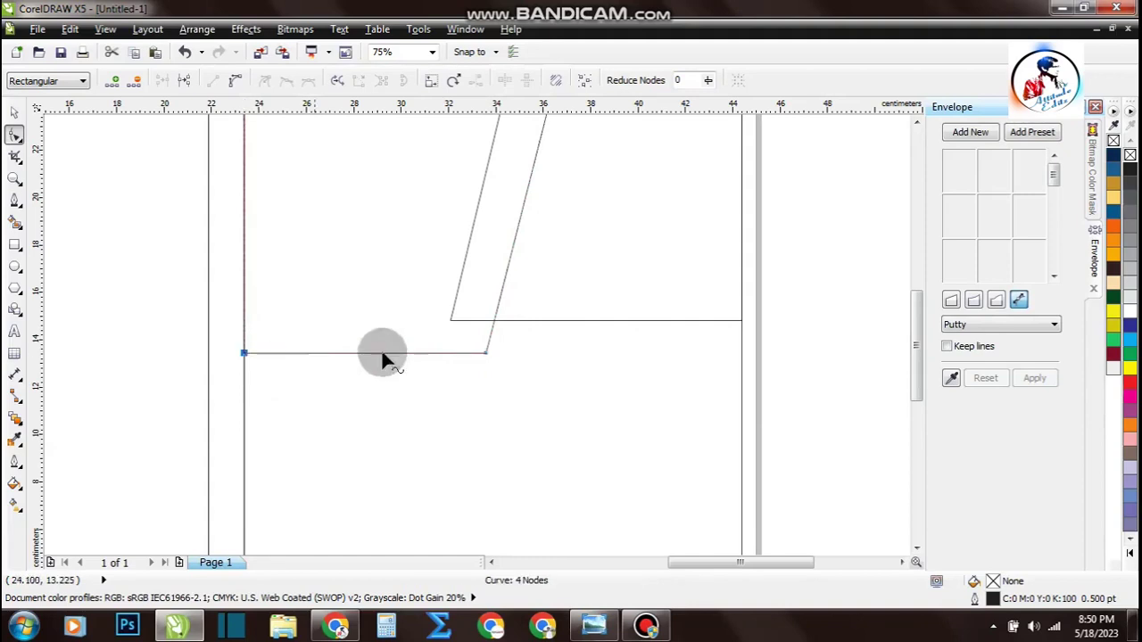
pyautogui.scroll(-2, 523, 350)
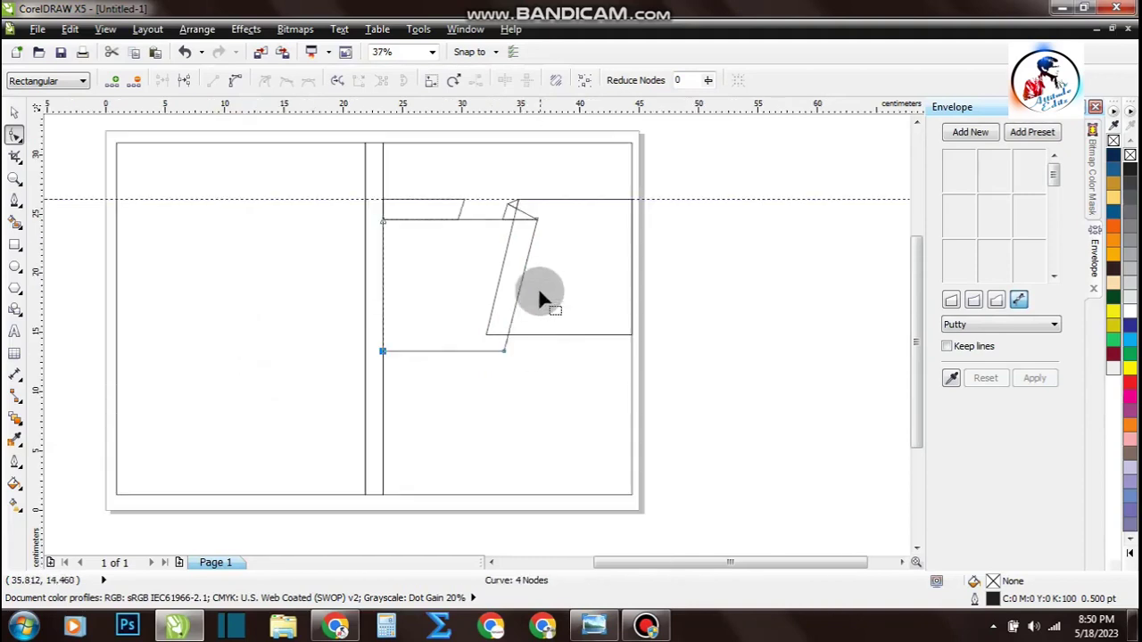
pyautogui.click(13, 116)
pyautogui.click(764, 314)
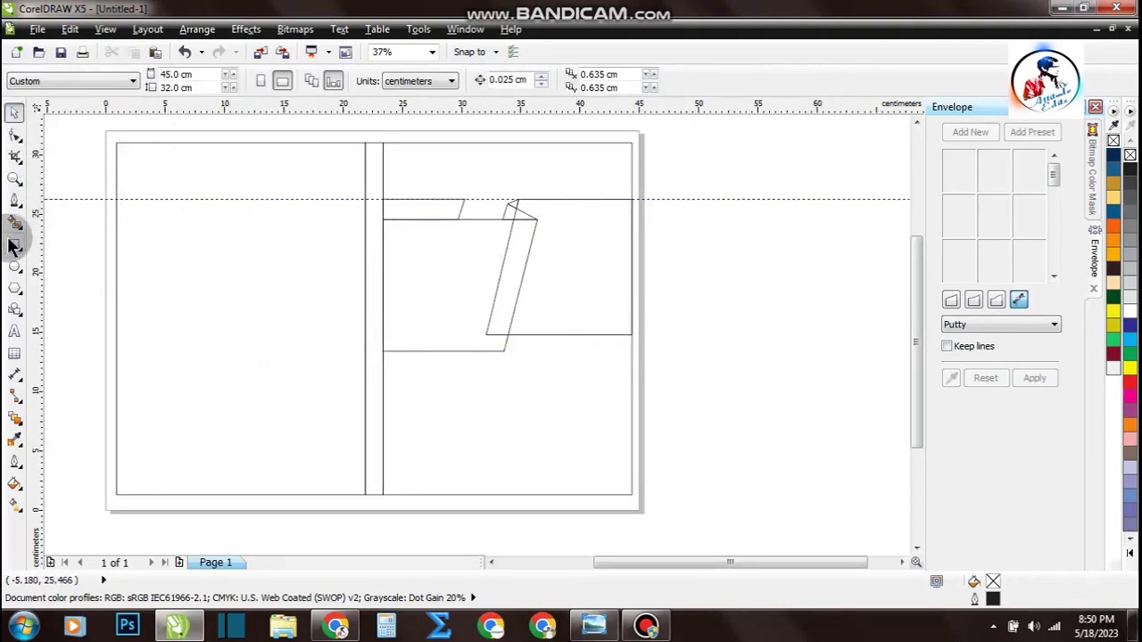
# Draw a rectangle about 8.4 × 1.7 cm under the second slanted shape's bottom edge, ending at the panel's outer edge
pyautogui.click(14, 245)
pyautogui.scroll(2, 473, 441)
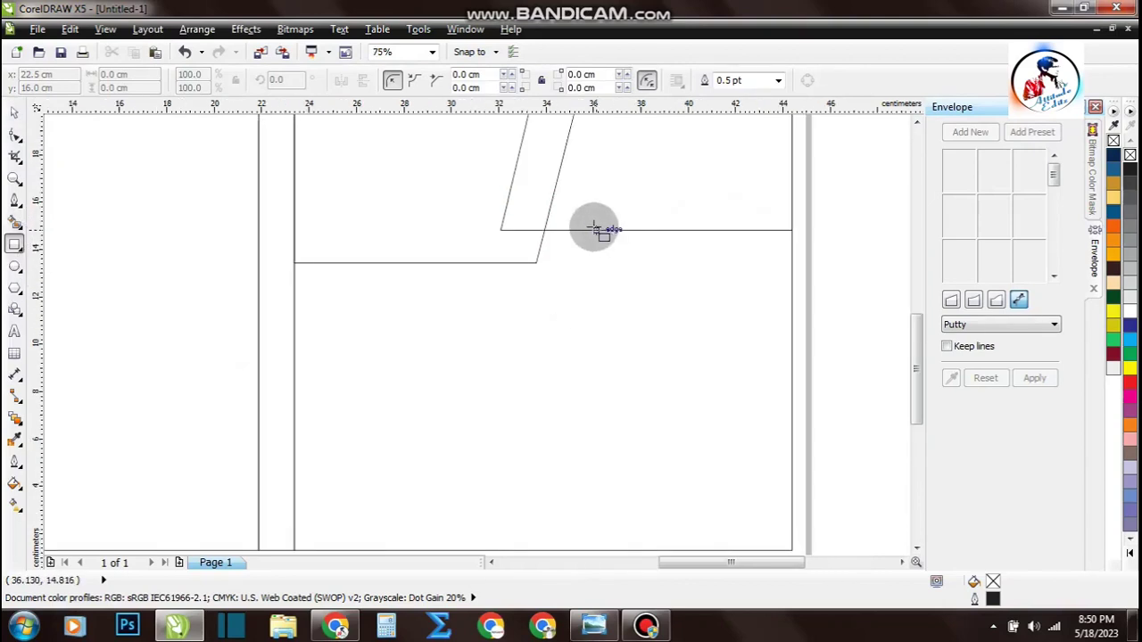
pyautogui.moveTo(594, 230); pyautogui.dragTo(791, 267)
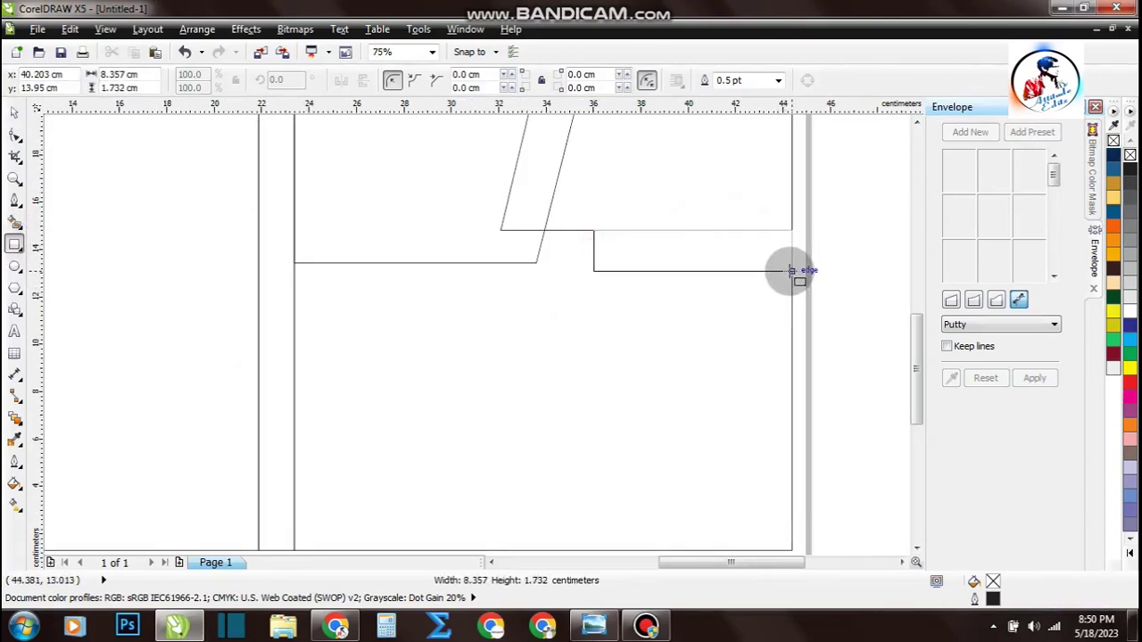
pyautogui.moveTo(789, 270); pyautogui.dragTo(789, 270)
pyautogui.click(14, 112)
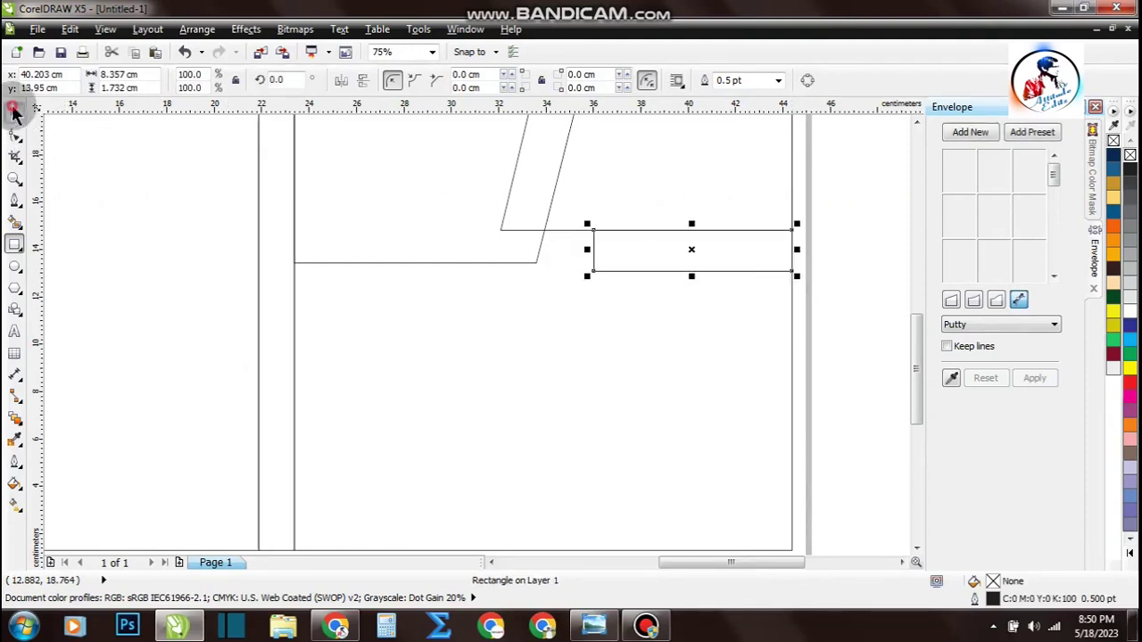
# Place a horizontal guideline on the new rectangle's lower edge and move the first slanted shape's bottom nodes down to it
pyautogui.scroll(2, 378, 230)
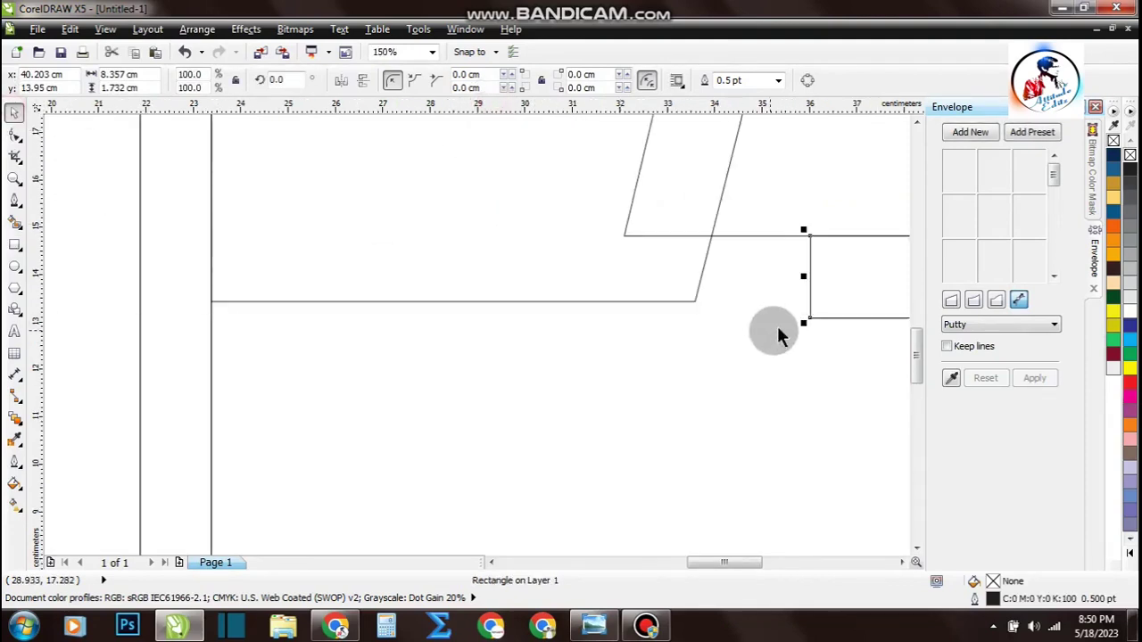
pyautogui.moveTo(787, 320); pyautogui.dragTo(275, 248)
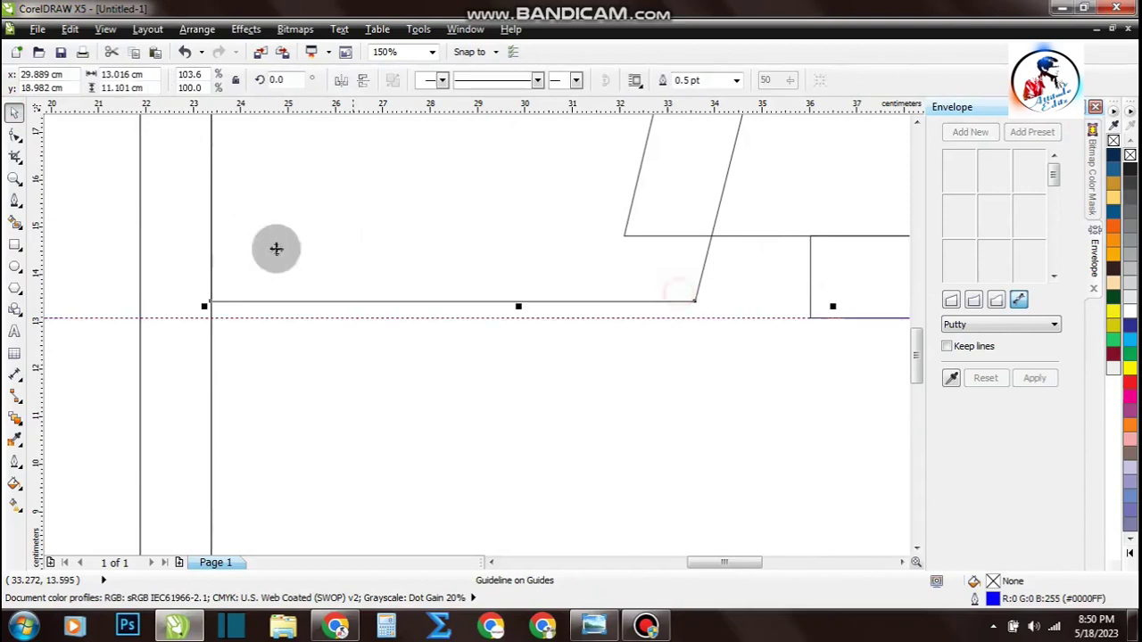
pyautogui.click(15, 136)
pyautogui.moveTo(158, 290); pyautogui.dragTo(740, 348)
pyautogui.moveTo(695, 303)
pyautogui.mouseDown()
pyautogui.moveTo(696, 328)
pyautogui.moveTo(693, 319)
pyautogui.mouseUp()
pyautogui.moveTo(194, 300)
pyautogui.mouseDown()
pyautogui.moveTo(224, 335)
pyautogui.moveTo(217, 309)
pyautogui.moveTo(206, 315)
pyautogui.mouseUp()
pyautogui.scroll(-2, 145, 319)
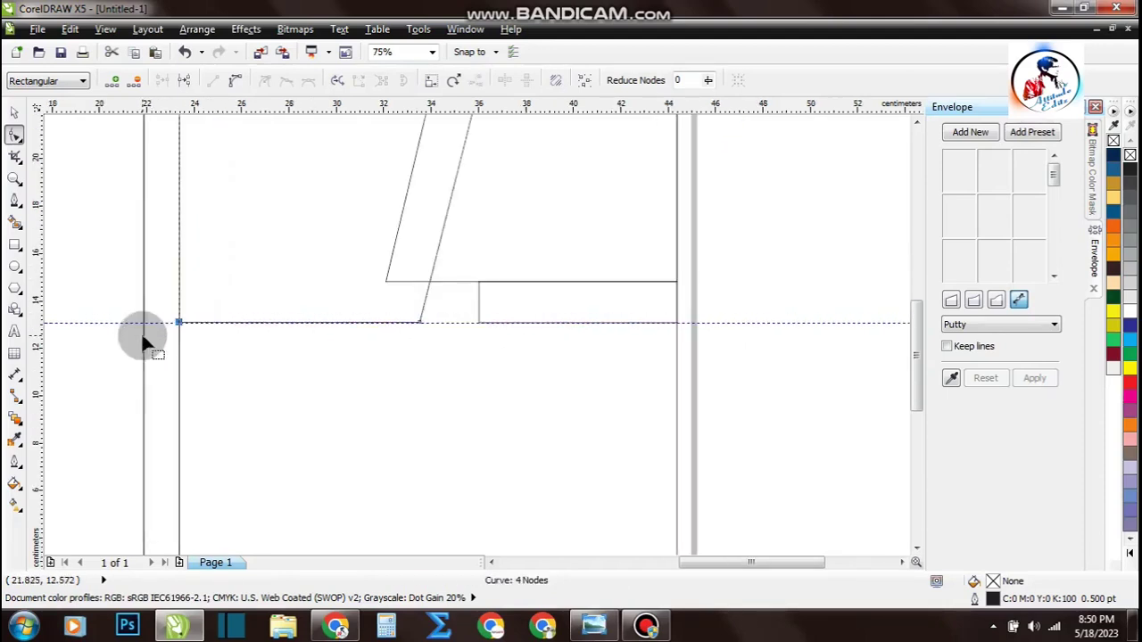
# Convert the lower rectangle to curves and slant its inner end by moving the upper inner node along the top edge
pyautogui.click(493, 295)
pyautogui.click(165, 219)
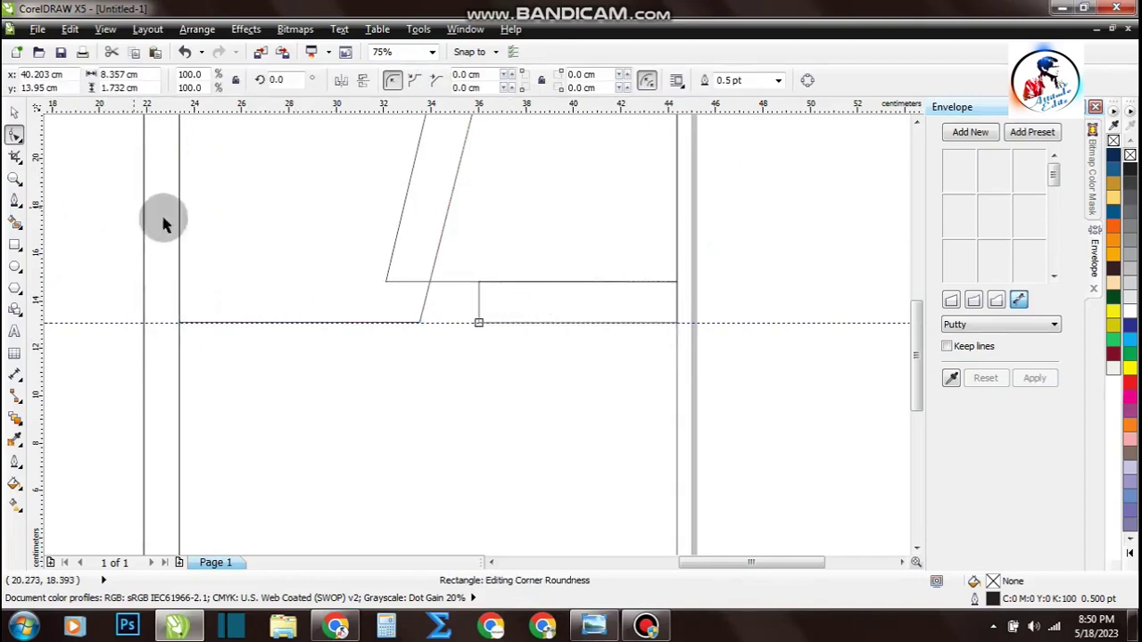
pyautogui.click(469, 284)
pyautogui.moveTo(502, 301); pyautogui.dragTo(489, 298)
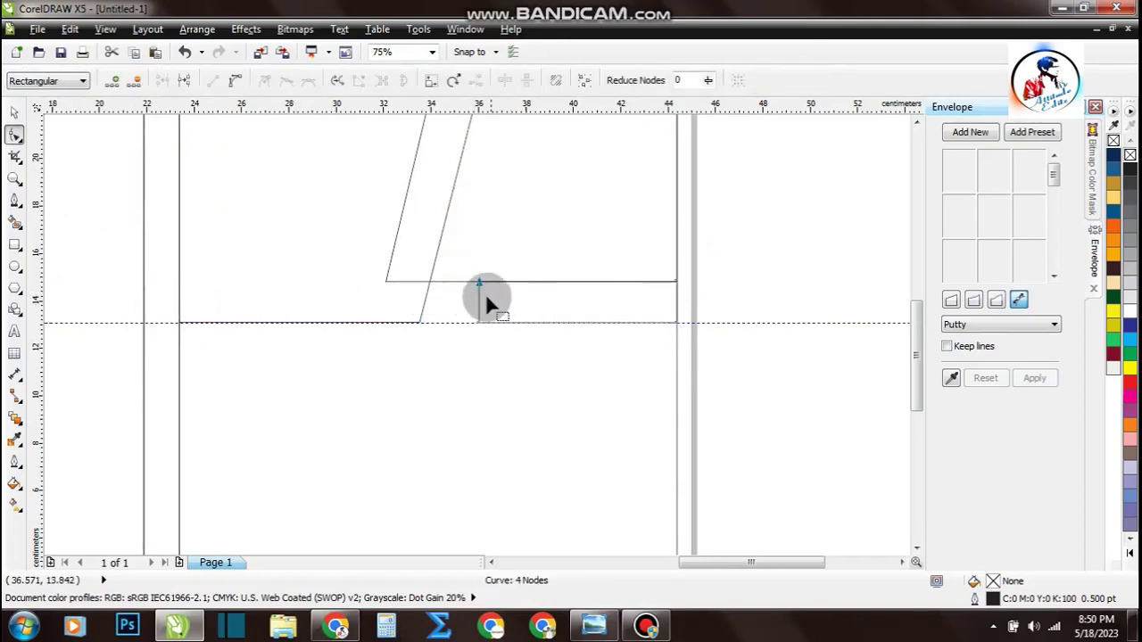
pyautogui.scroll(2, 489, 298)
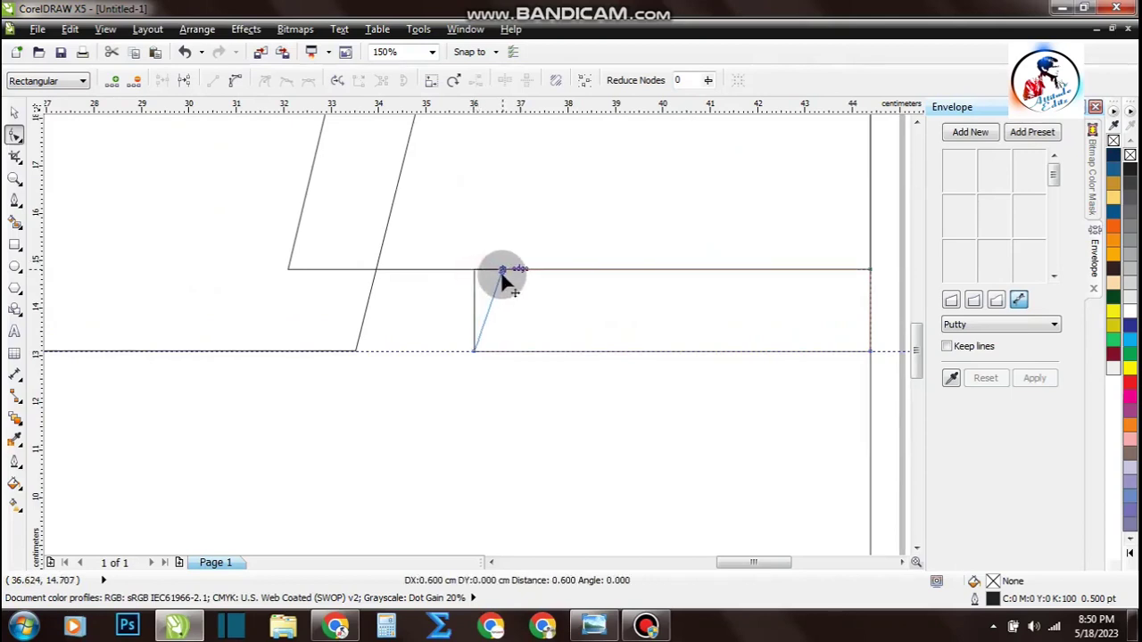
pyautogui.moveTo(496, 279); pyautogui.dragTo(498, 276)
pyautogui.scroll(-4, 584, 258)
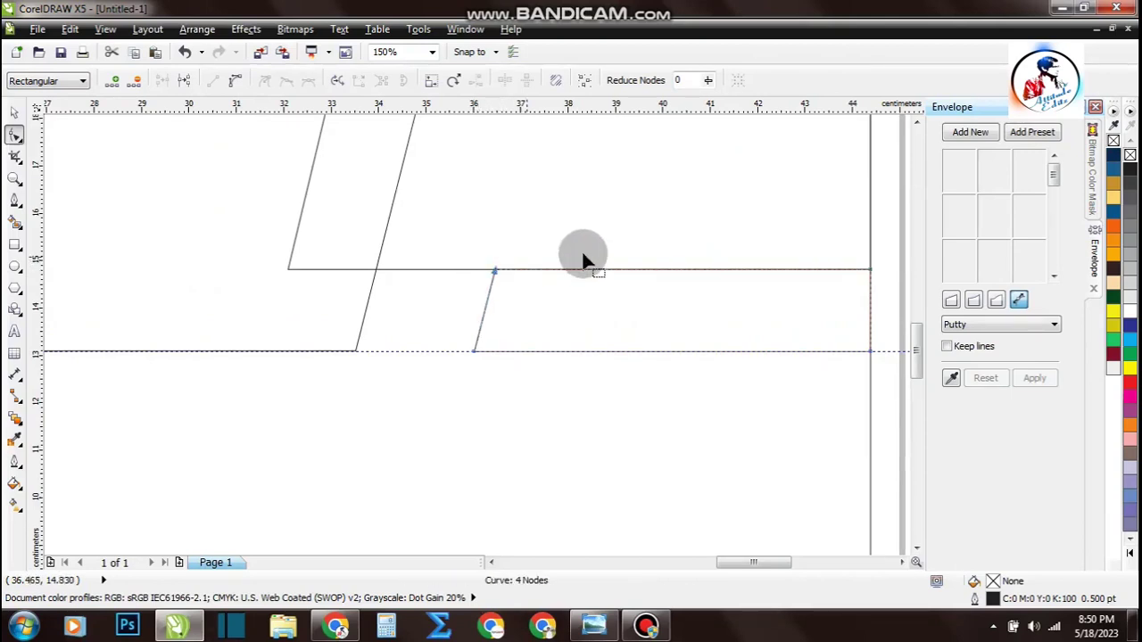
# Delete the two horizontal guidelines across the page
pyautogui.click(13, 112)
pyautogui.hotkey('shift', 'F4')
pyautogui.click(827, 268)
pyautogui.moveTo(840, 193); pyautogui.dragTo(844, 382)
pyautogui.click(829, 373)
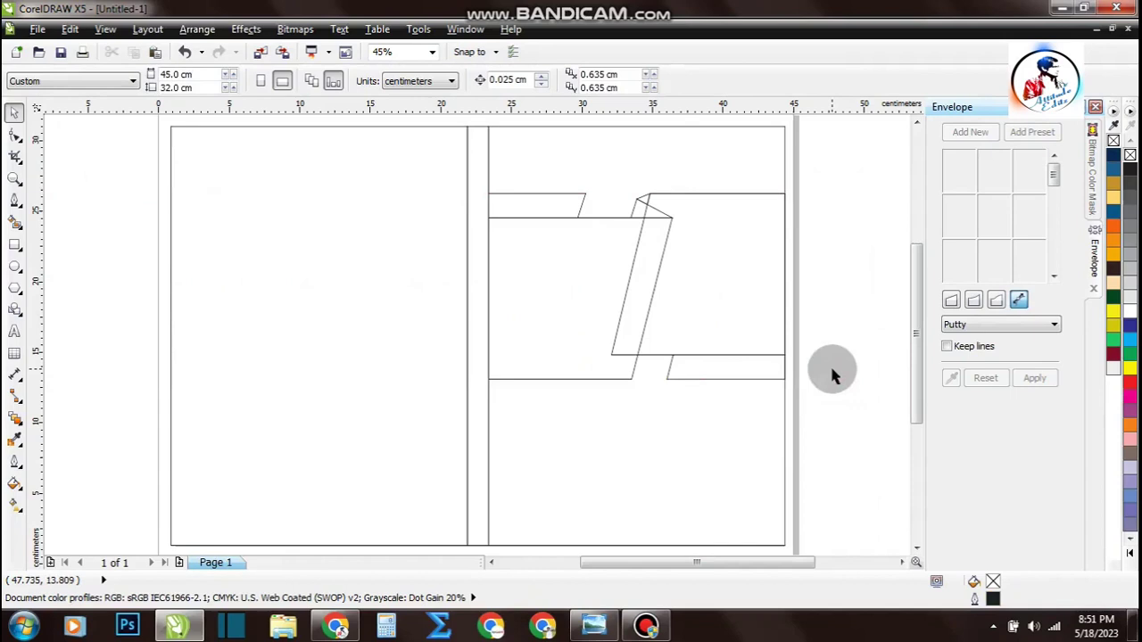
# Fill the upper strip beside the spine with orange RGB 254, 172, 0 (#FEAC00) and remove its outline
pyautogui.click(500, 197)
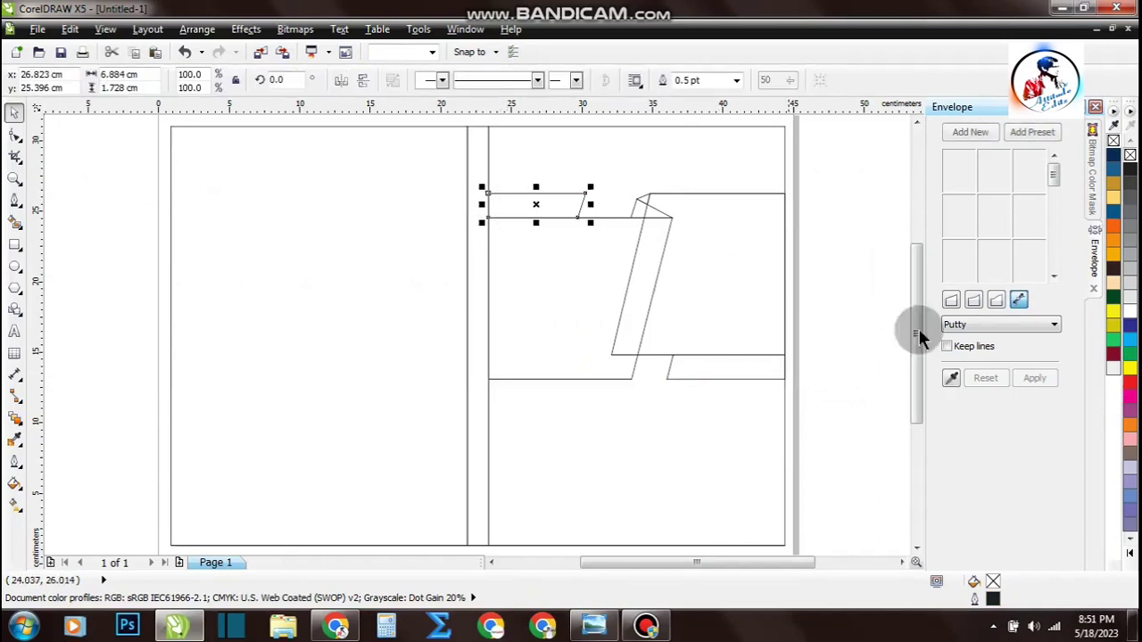
pyautogui.click(1114, 261)
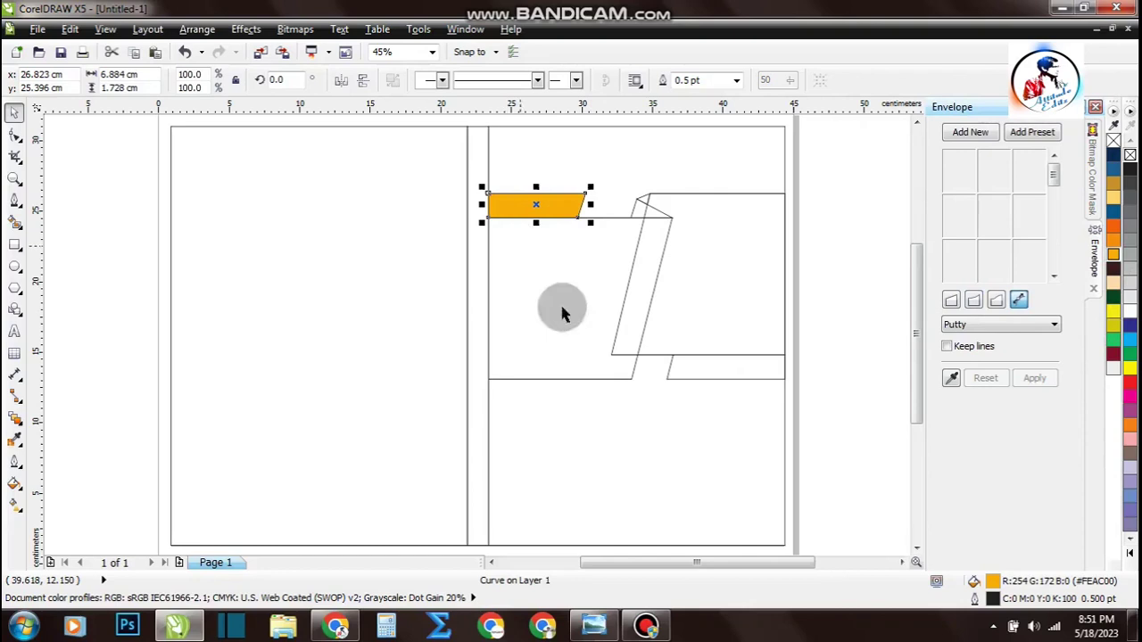
pyautogui.doubleClick(993, 584)
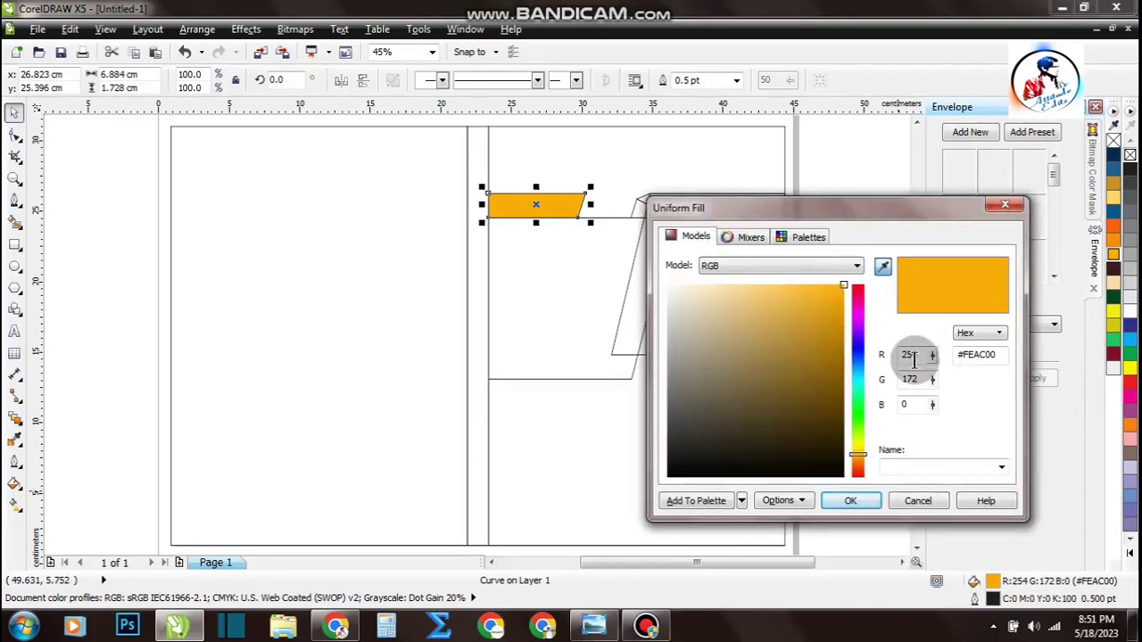
pyautogui.write('2')
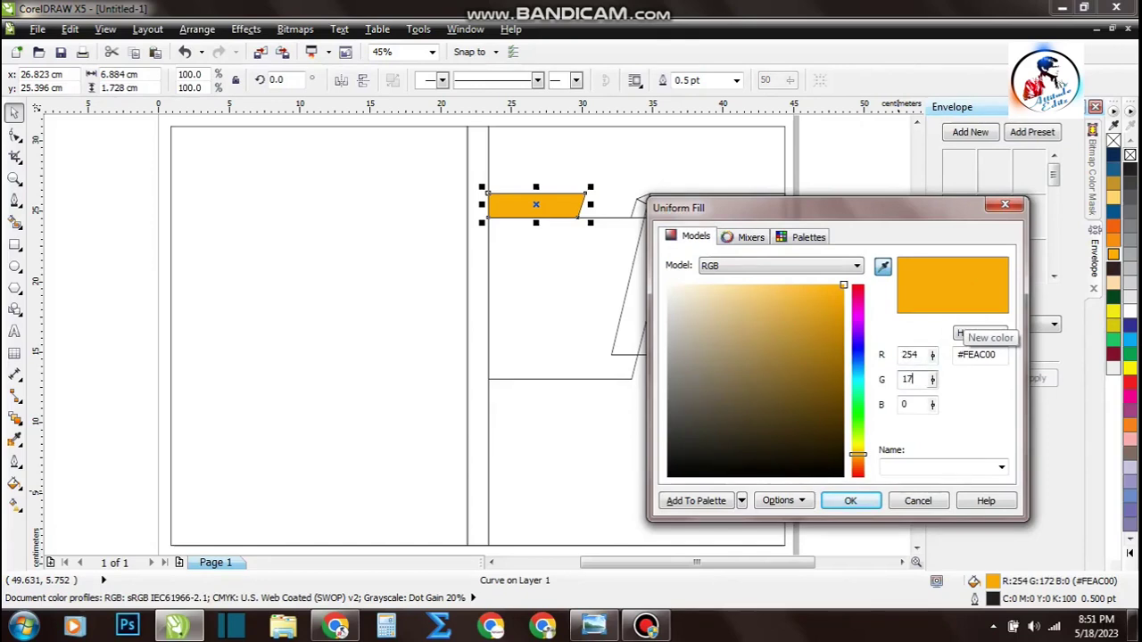
pyautogui.press('Return')
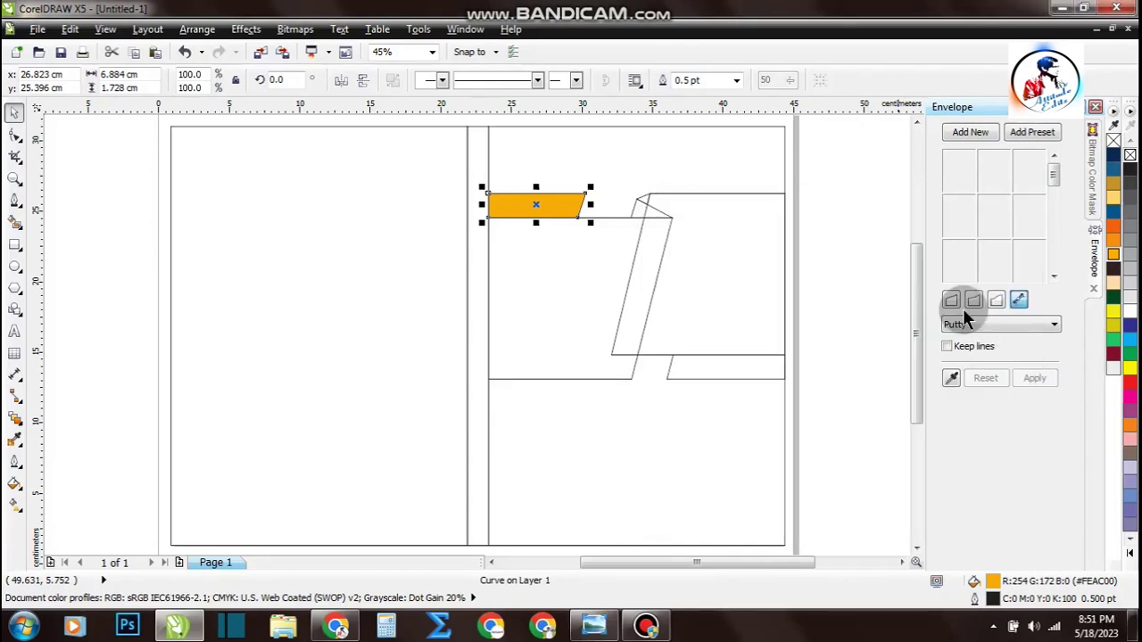
pyautogui.click(737, 82)
pyautogui.click(687, 98)
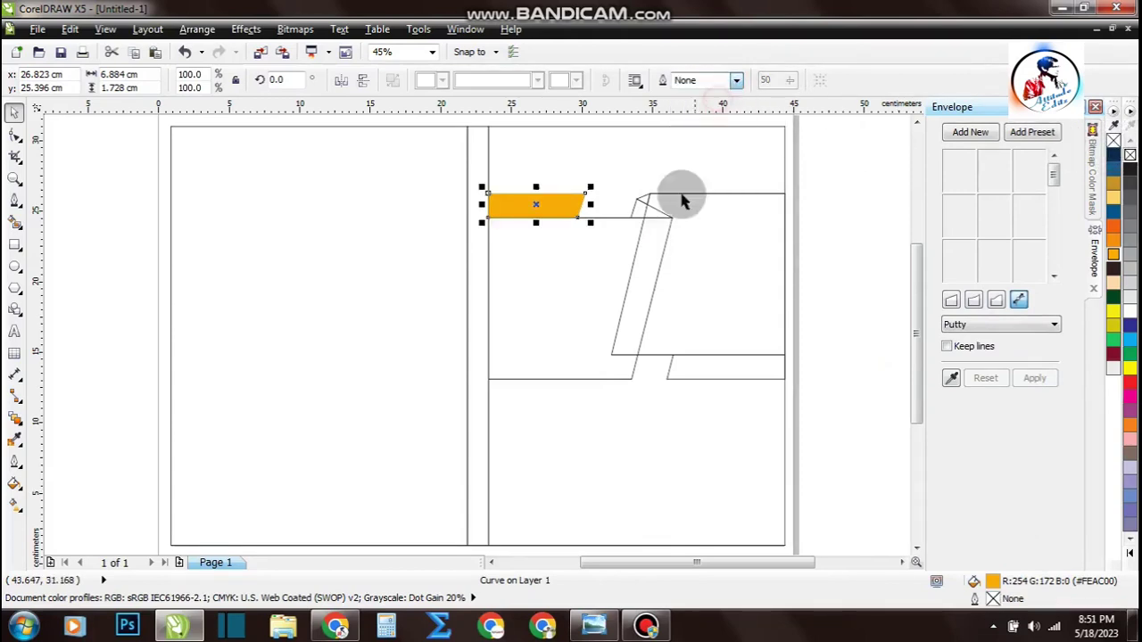
# Fill the lower slanted strip and the larger fold triangle with the same orange, #FEAC00
pyautogui.click(671, 366)
pyautogui.click(1113, 254)
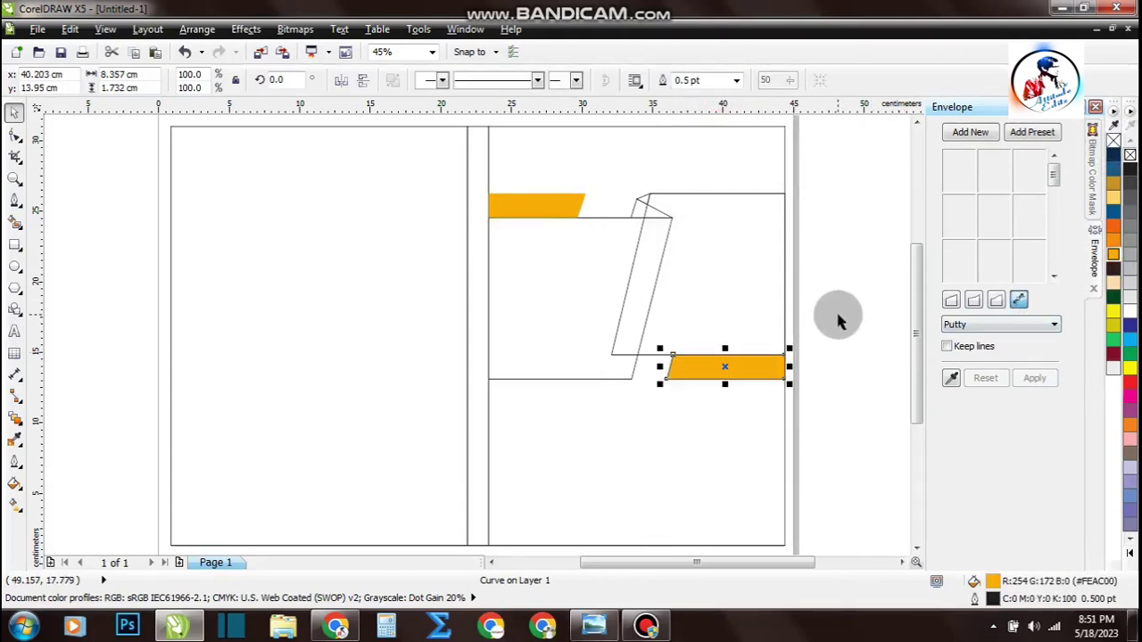
pyautogui.click(702, 220)
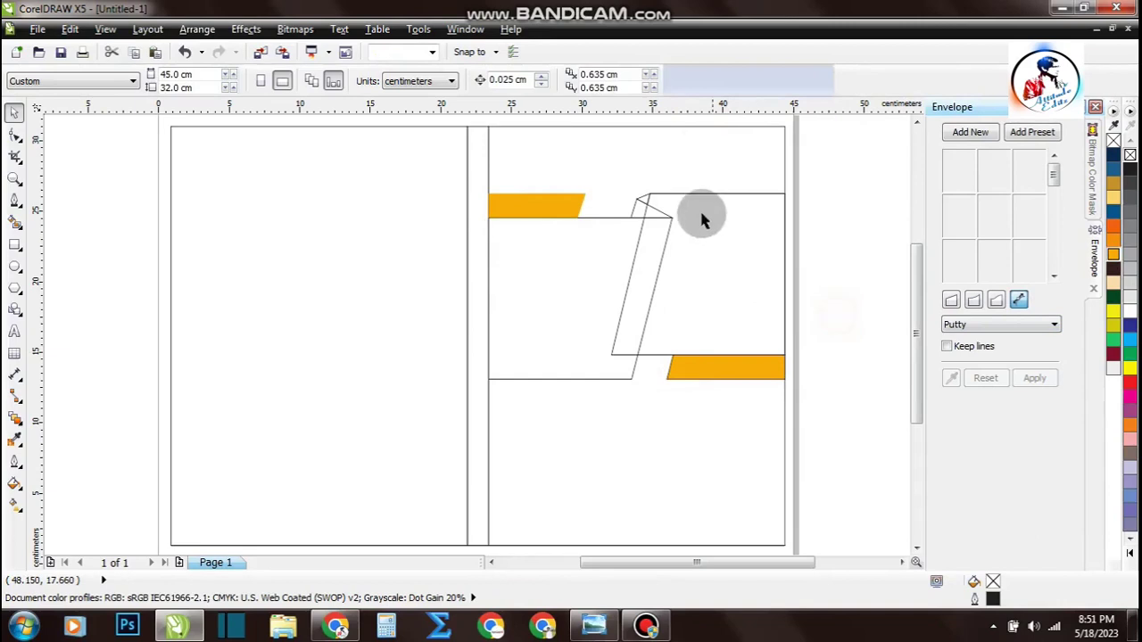
pyautogui.click(639, 218)
pyautogui.click(1113, 254)
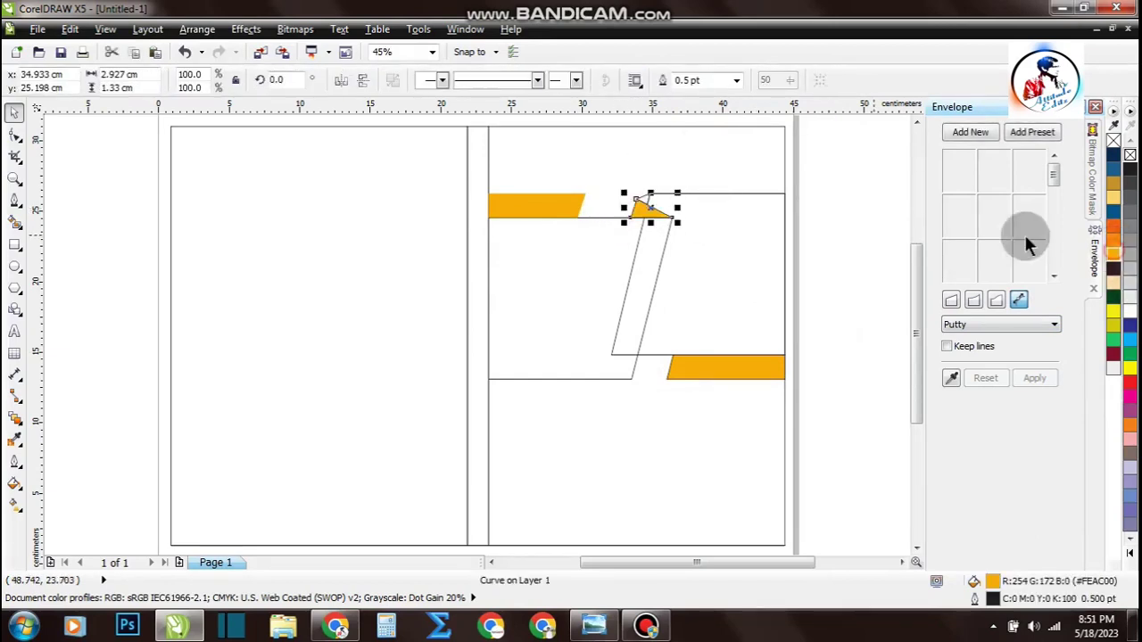
# Fill the small upper fold triangle with a darker orange, RGB 199, 139, 10 (#C78B0A)
pyautogui.scroll(5, 642, 198)
pyautogui.click(662, 239)
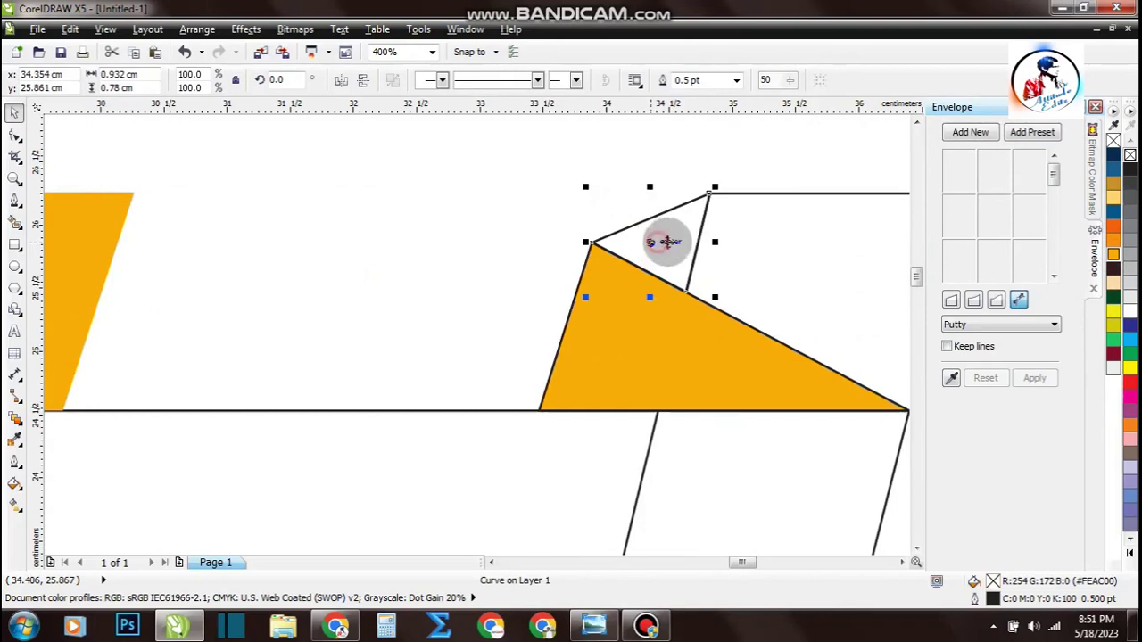
pyautogui.click(1113, 256)
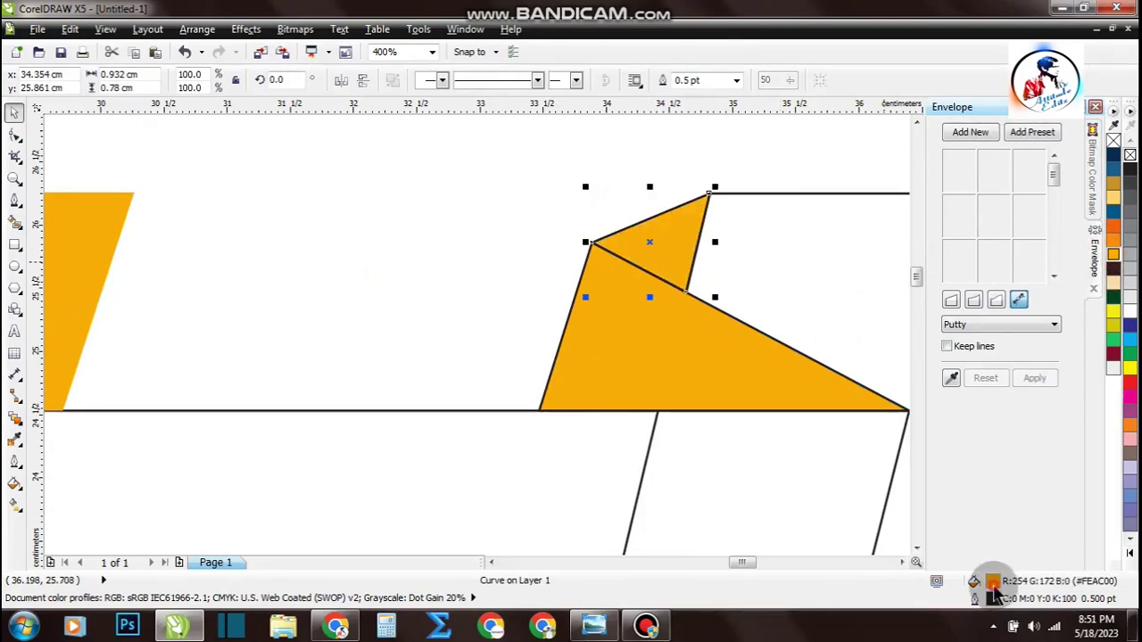
pyautogui.doubleClick(992, 581)
pyautogui.moveTo(815, 383); pyautogui.dragTo(837, 350)
pyautogui.click(850, 501)
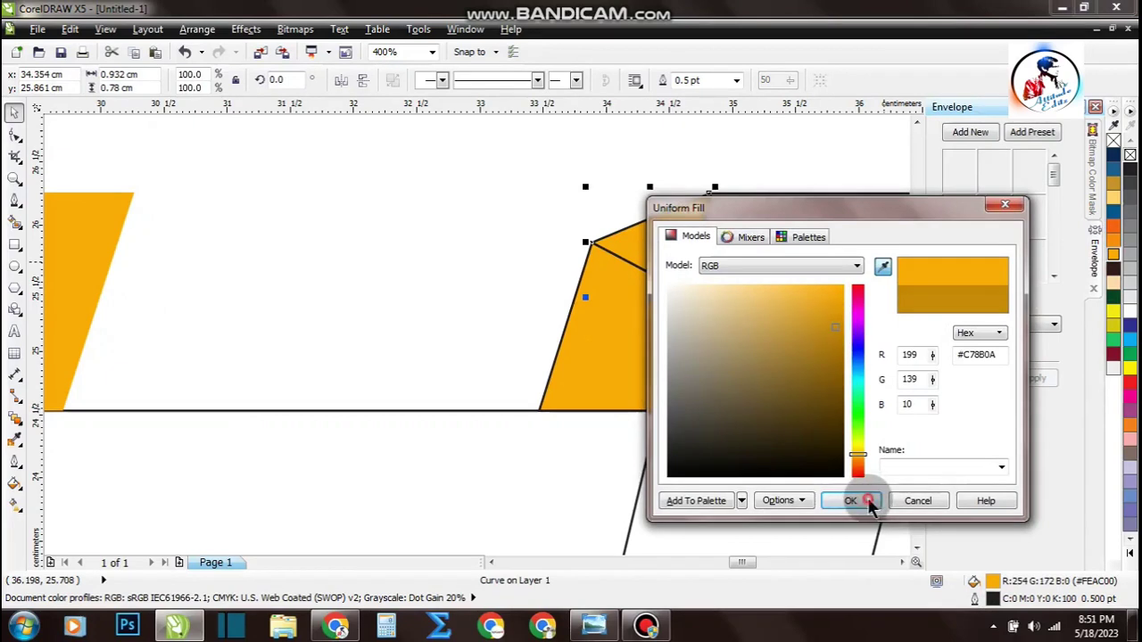
# Make a shortened copy of the right-hand panel rectangle covering its lower part, 21 cm wide and about 13.5 cm high
pyautogui.scroll(-3, 600, 257)
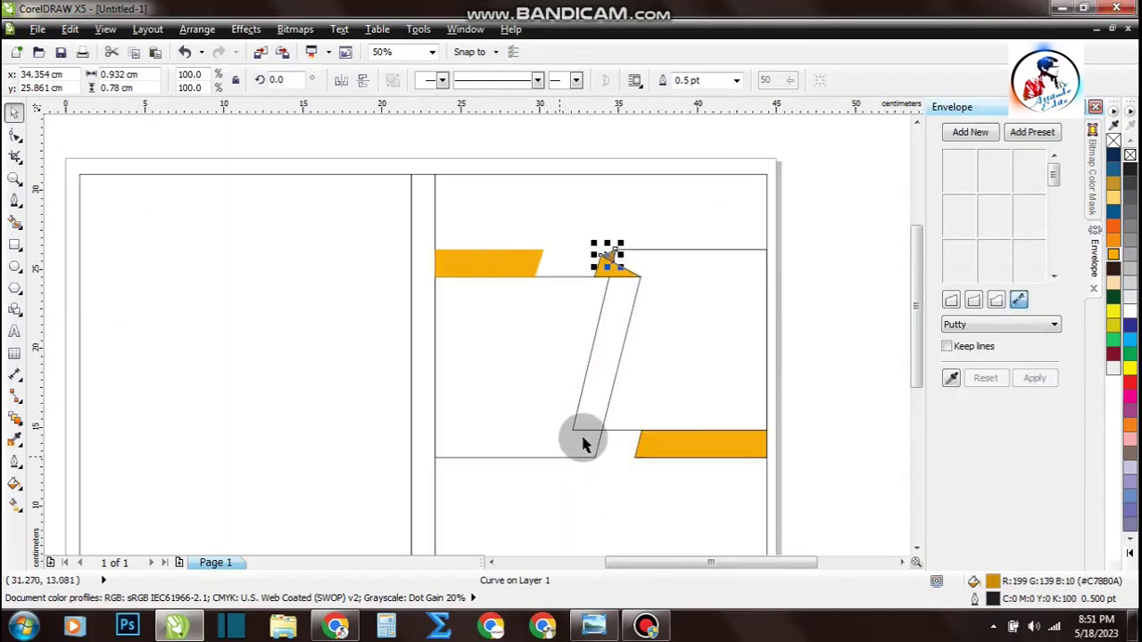
pyautogui.scroll(-1, 665, 207)
pyautogui.click(646, 196)
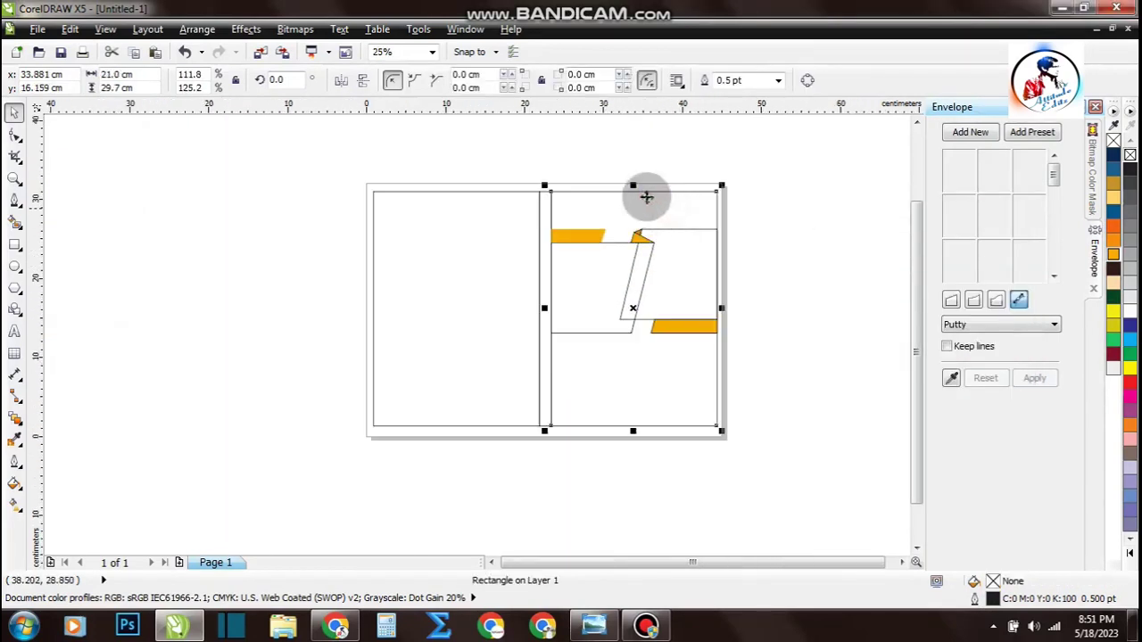
pyautogui.moveTo(633, 185); pyautogui.dragTo(645, 321)
pyautogui.click(818, 300)
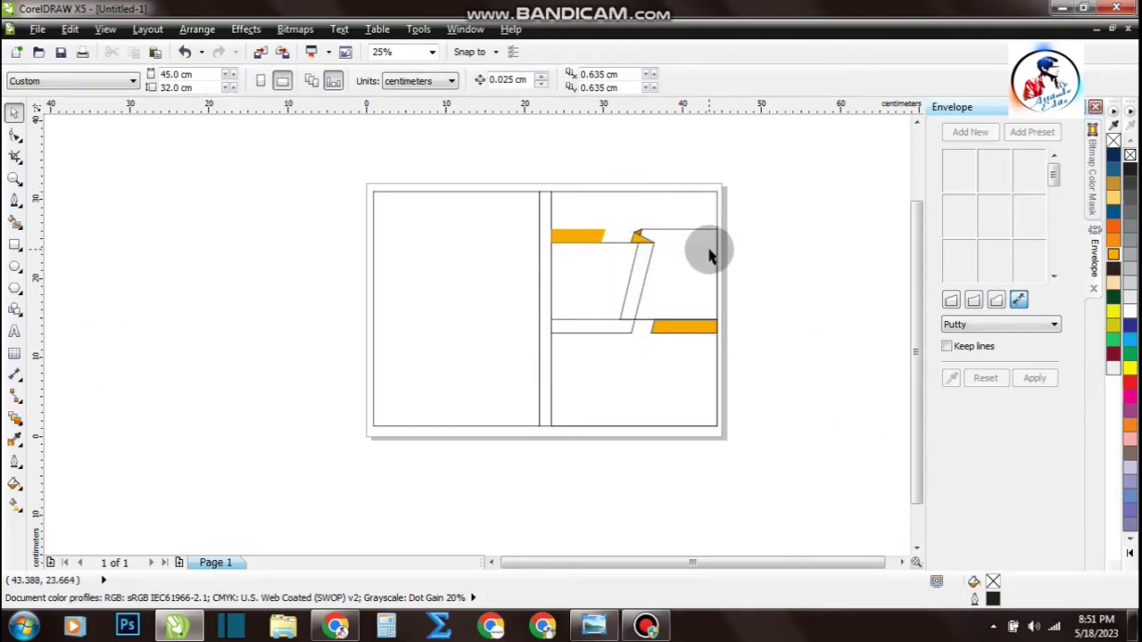
# Fill the lower rectangle of the right-hand panel with black
pyautogui.scroll(1, 707, 247)
pyautogui.click(512, 480)
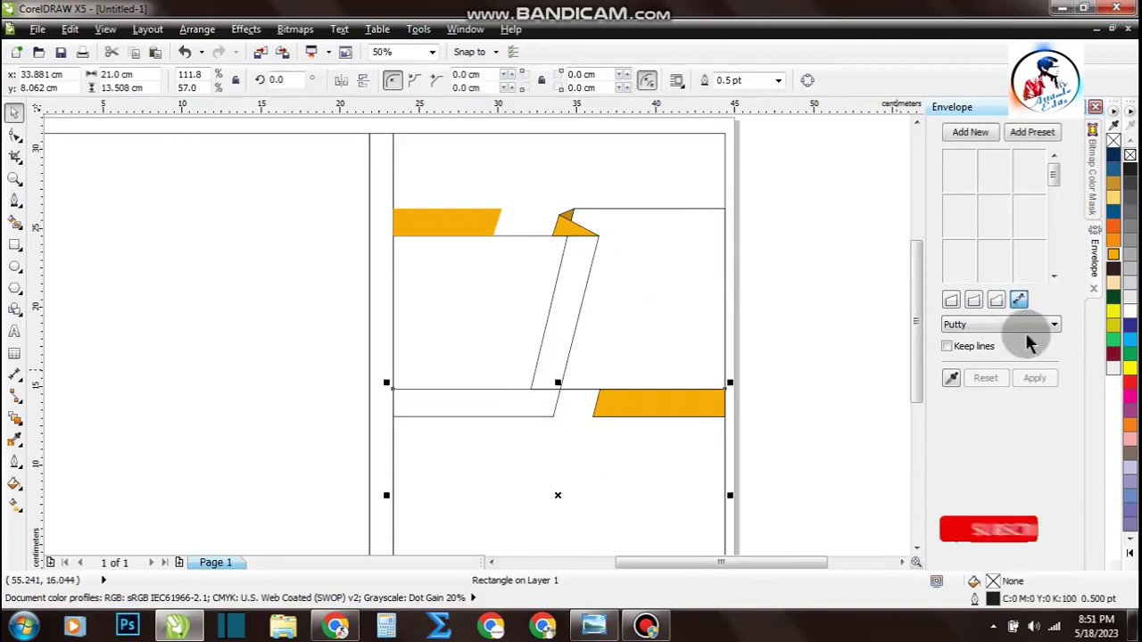
pyautogui.click(1128, 169)
# Bring the ribbon strips, fold triangles and slanted shapes in front of the black rectangle
pyautogui.moveTo(791, 178); pyautogui.dragTo(393, 459)
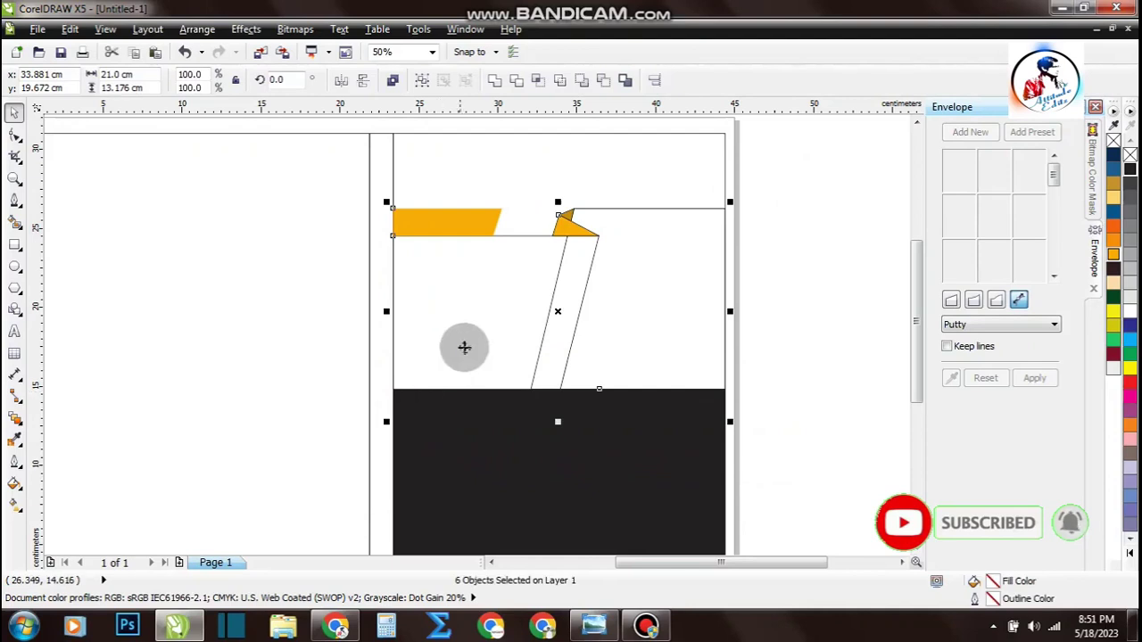
pyautogui.rightClick(466, 348)
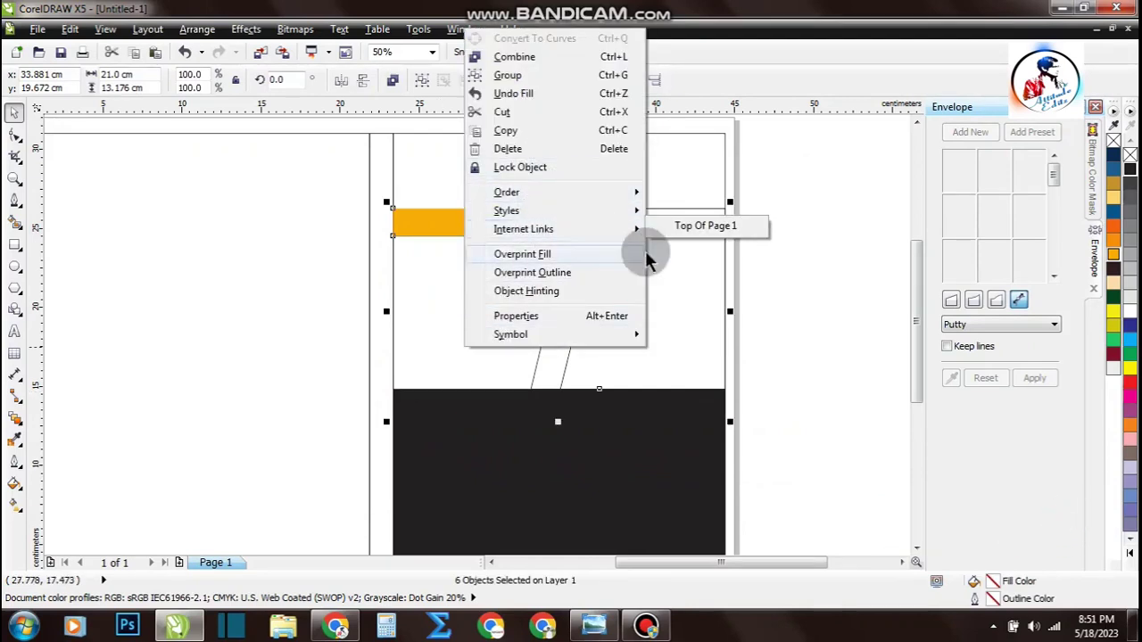
pyautogui.click(836, 169)
pyautogui.moveTo(767, 176); pyautogui.dragTo(381, 443)
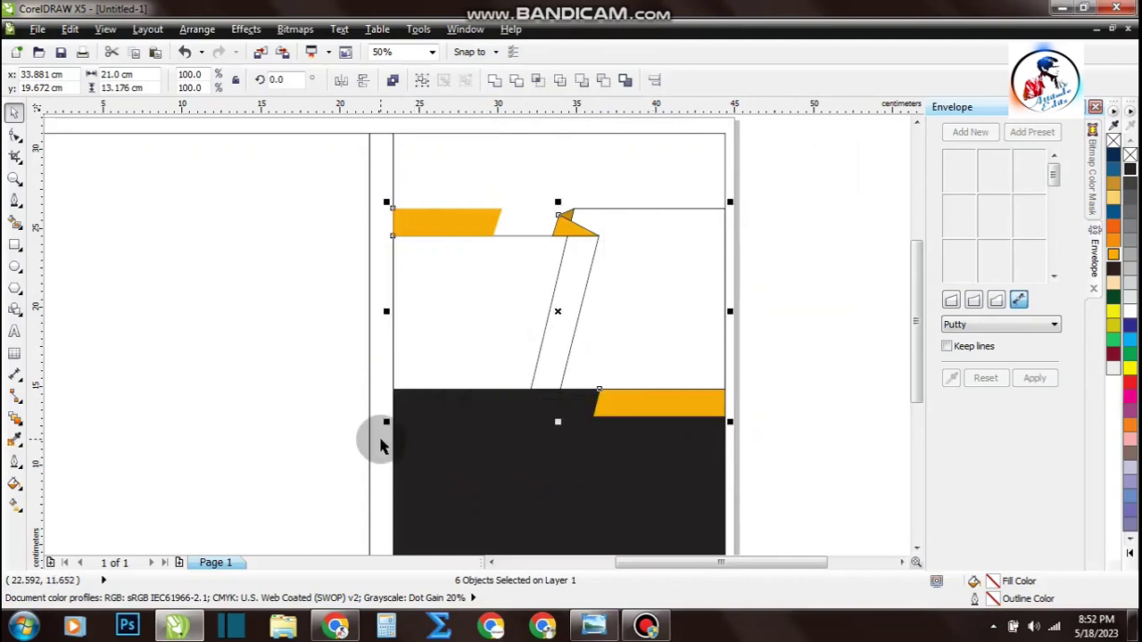
pyautogui.click(781, 305)
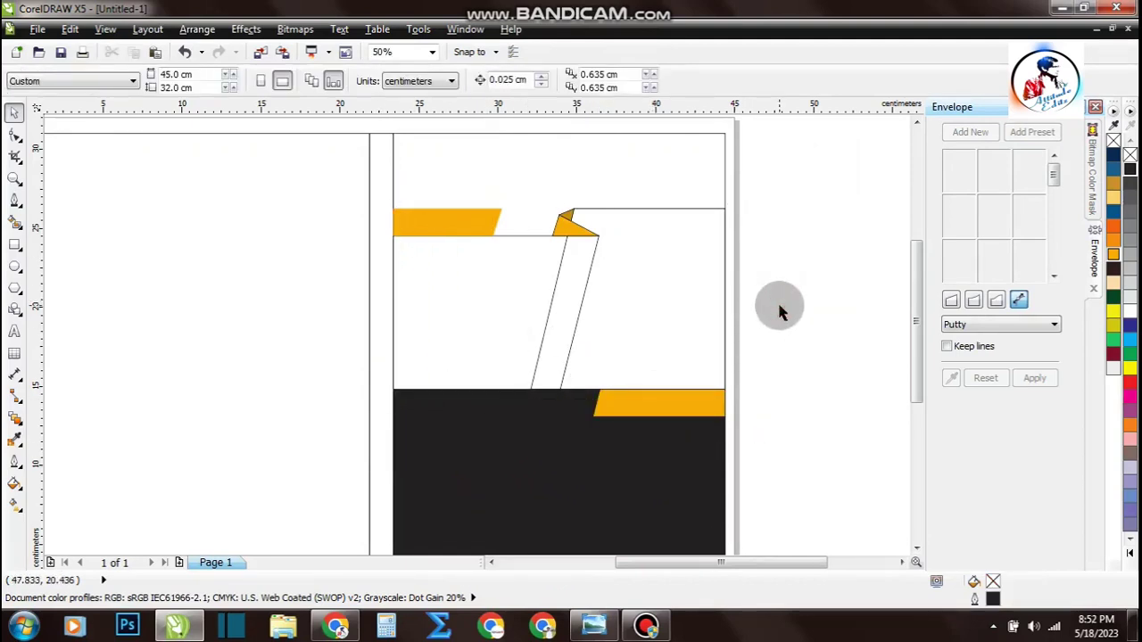
# Fill the full right-hand panel rectangle with dark red, RGB 153, 8, 0 (#990800)
pyautogui.click(583, 176)
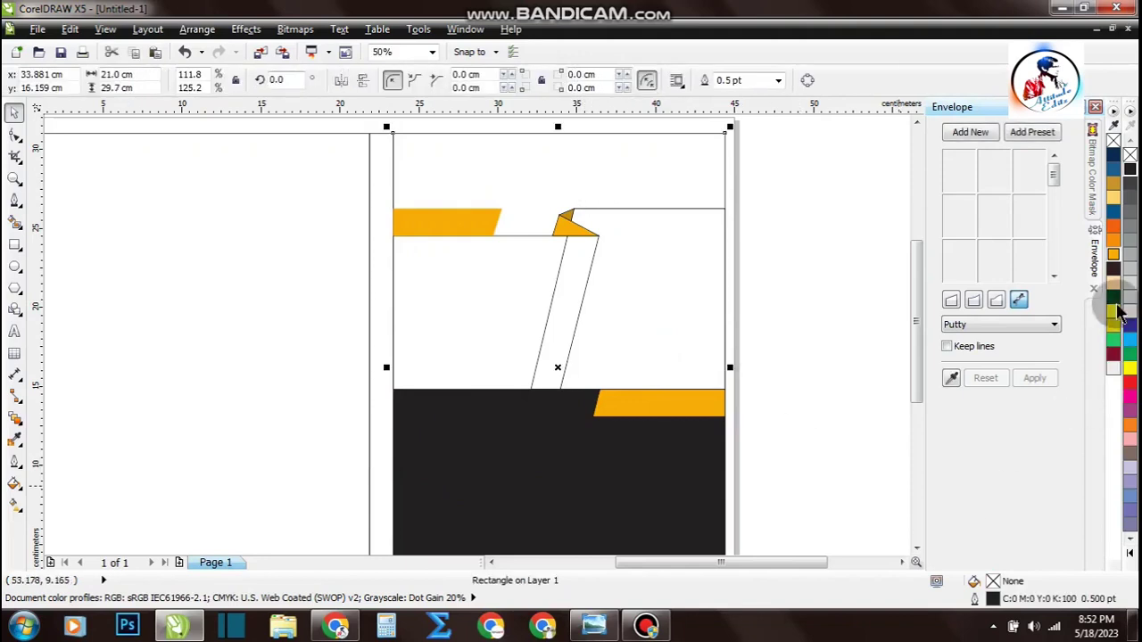
pyautogui.click(1123, 359)
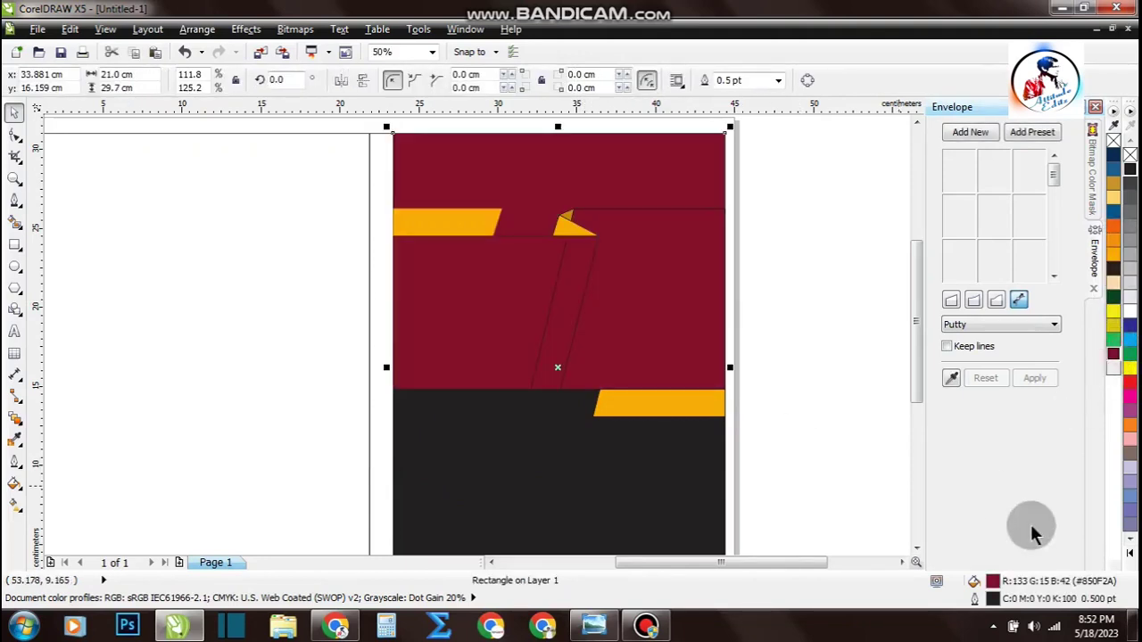
pyautogui.doubleClick(993, 582)
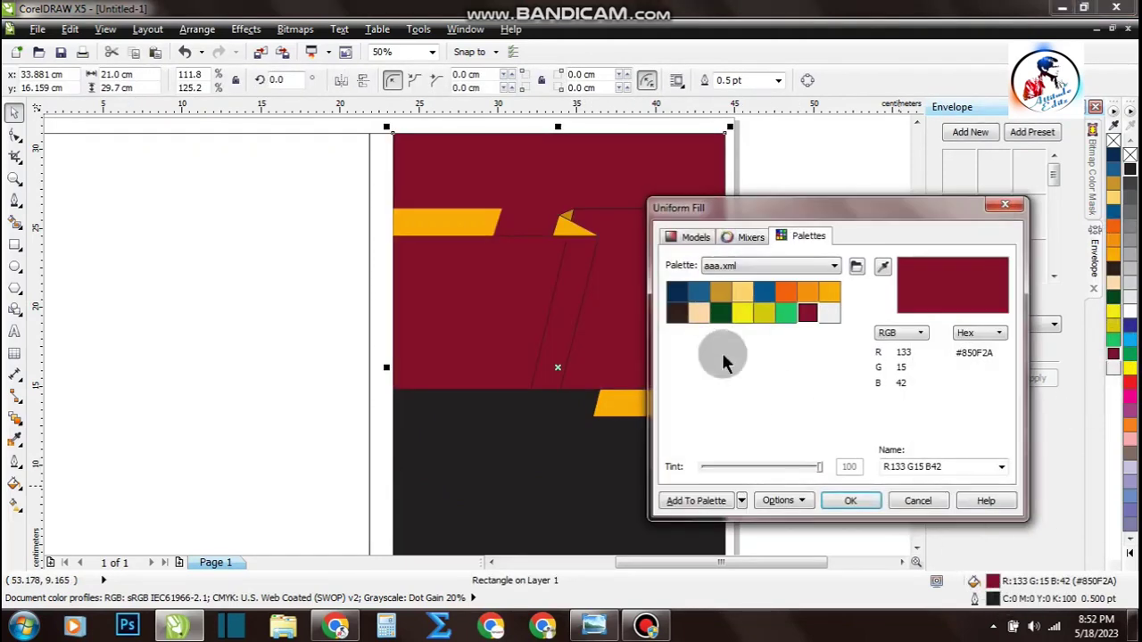
pyautogui.click(693, 237)
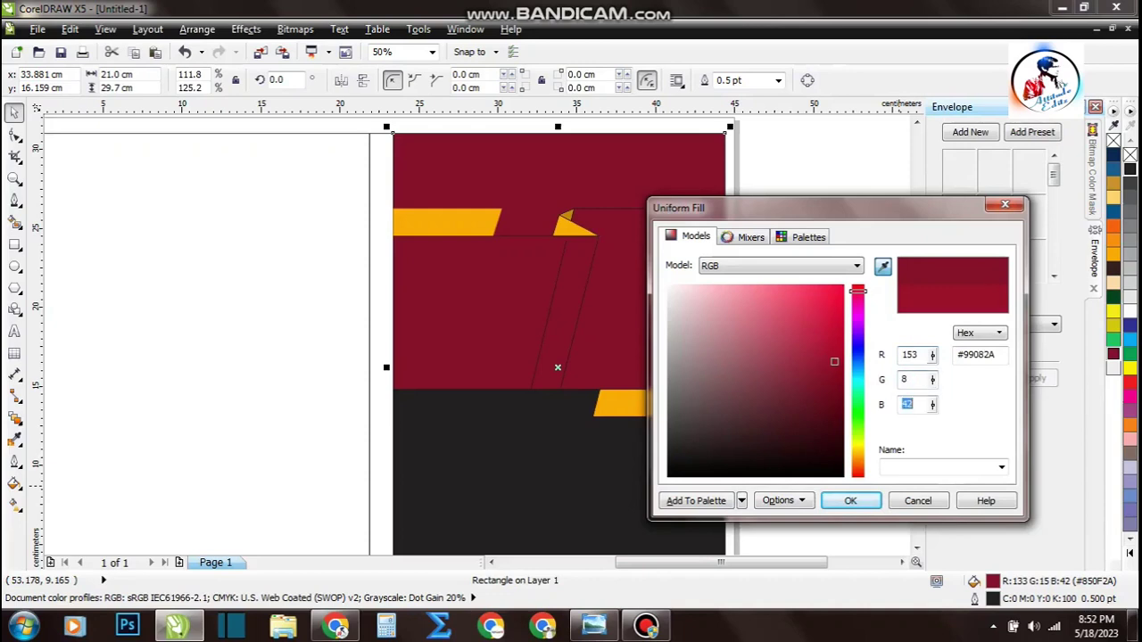
pyautogui.press('Return')
pyautogui.click(589, 325)
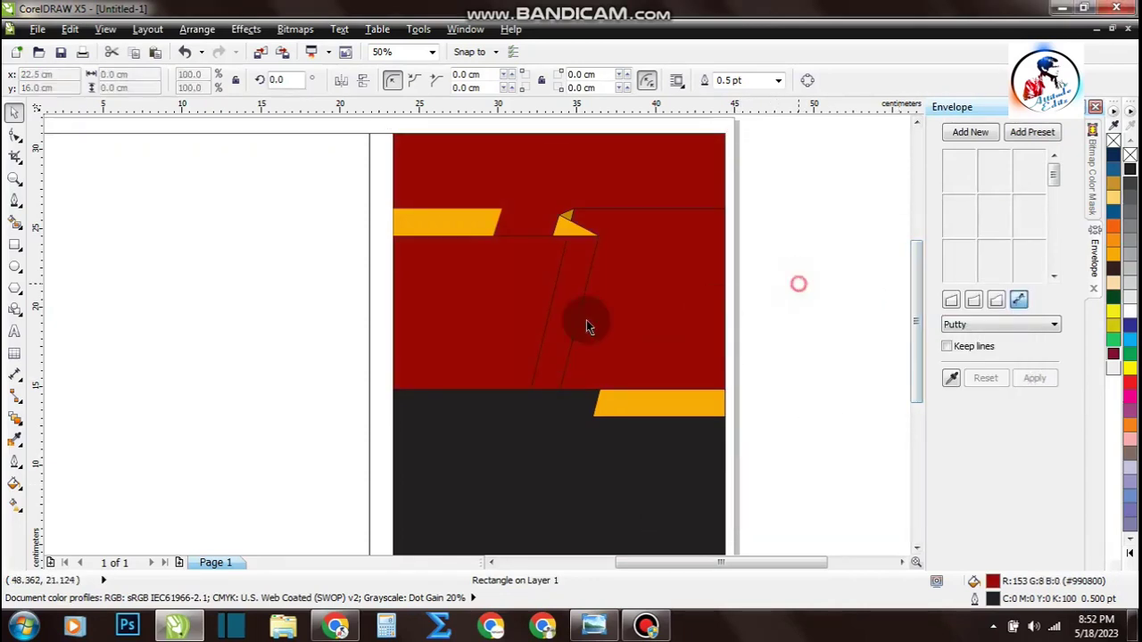
# Fill the two large slanted shapes between the orange strips with light grey, RGB 239, 239, 239 (#EFEFEF)
pyautogui.click(530, 357)
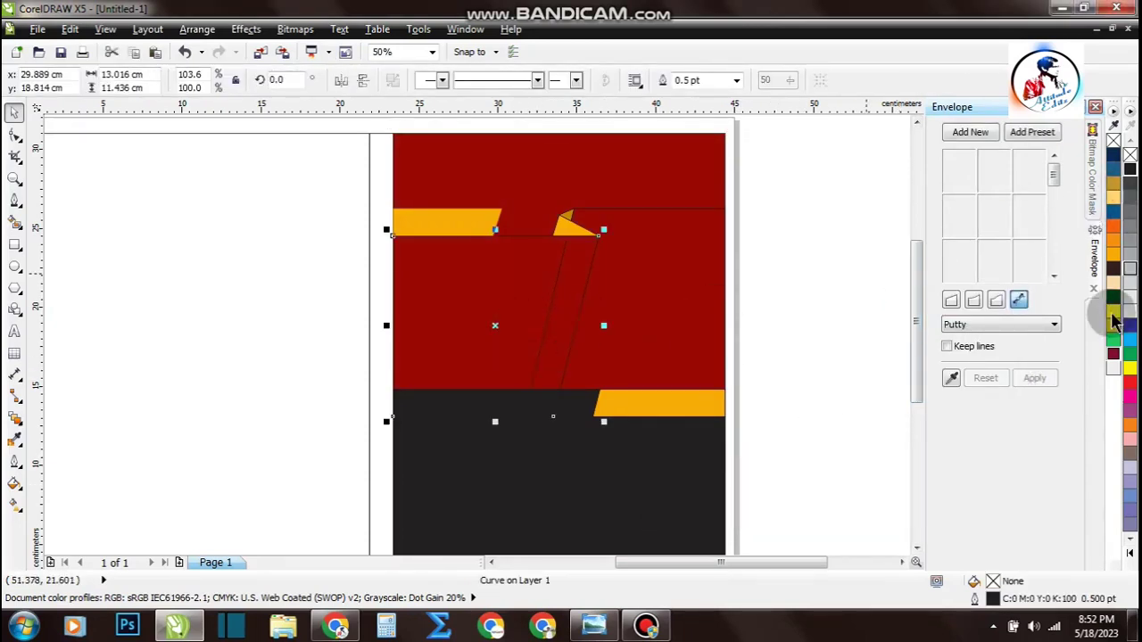
pyautogui.click(1115, 369)
pyautogui.click(692, 315)
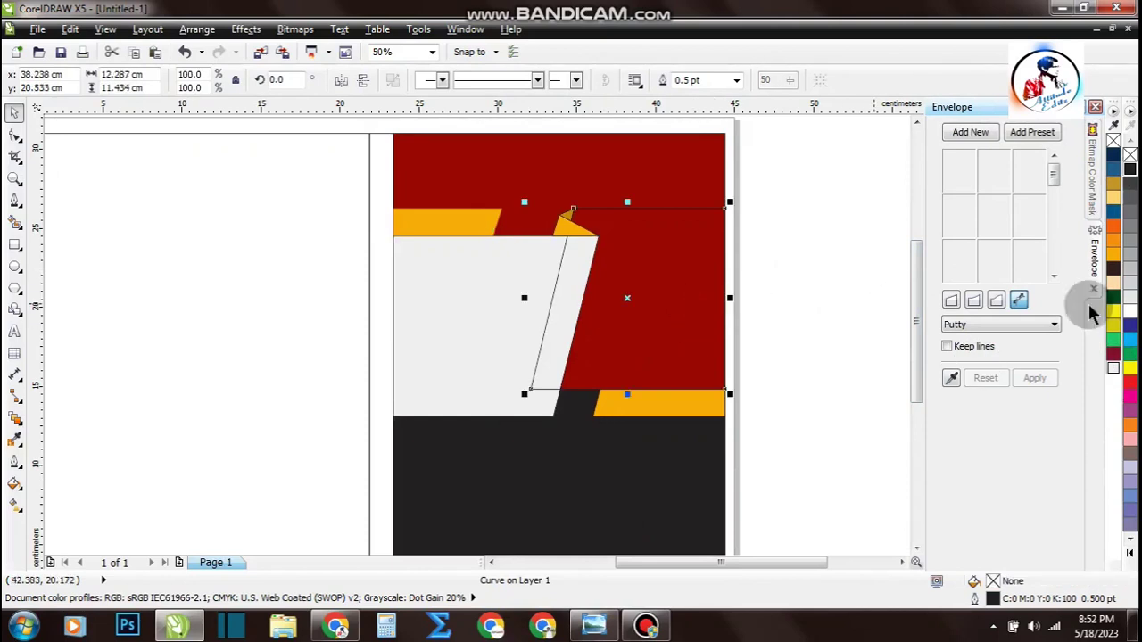
pyautogui.click(1115, 376)
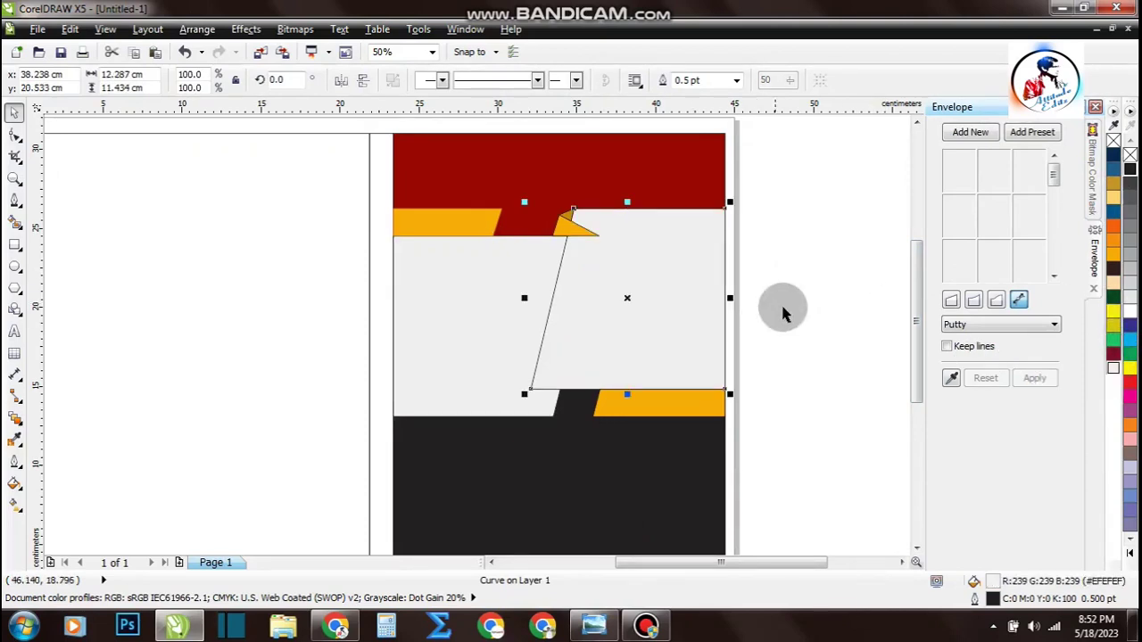
# Bring the light-grey slanted shape beside the spine in front of the other grey shape
pyautogui.click(522, 339)
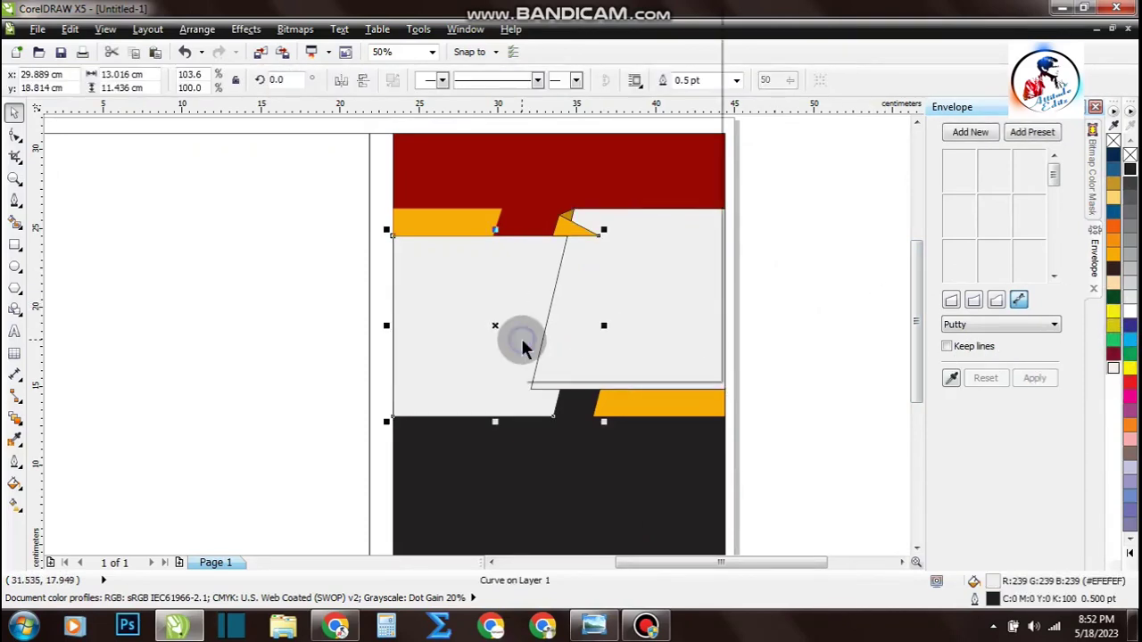
pyautogui.rightClick(523, 346)
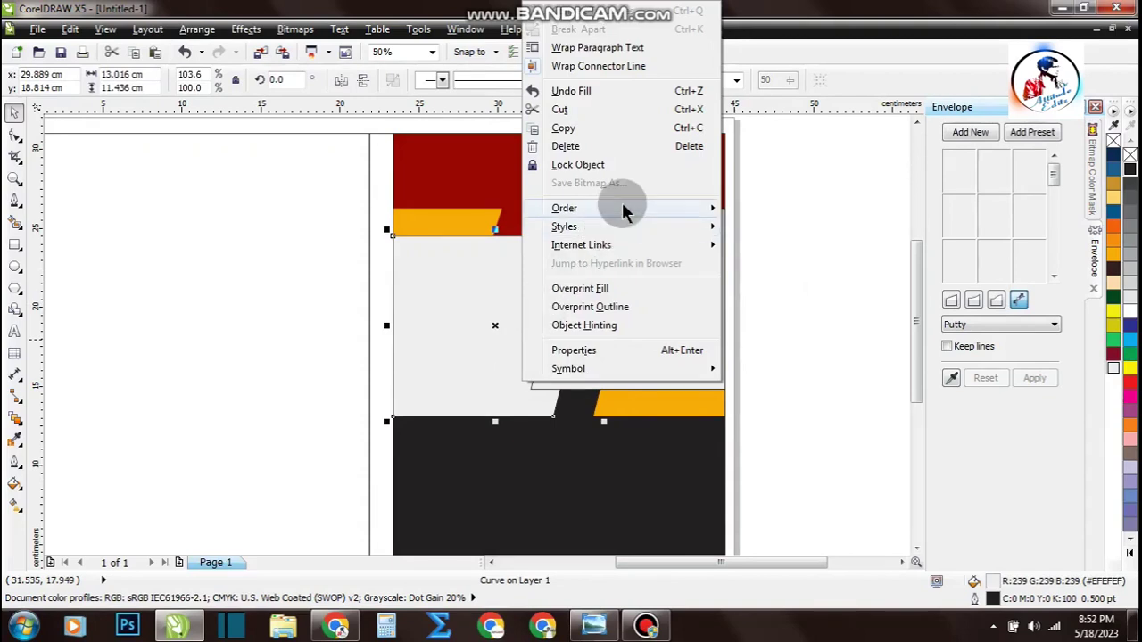
pyautogui.moveTo(688, 204)
pyautogui.click(769, 40)
pyautogui.click(798, 250)
pyautogui.click(517, 314)
pyautogui.click(783, 301)
pyautogui.click(551, 312)
# Import 1.jpg from the D:\youtube\_New start folder and place it about 18.1 × 12.1 cm over the grey shapes
pyautogui.click(259, 51)
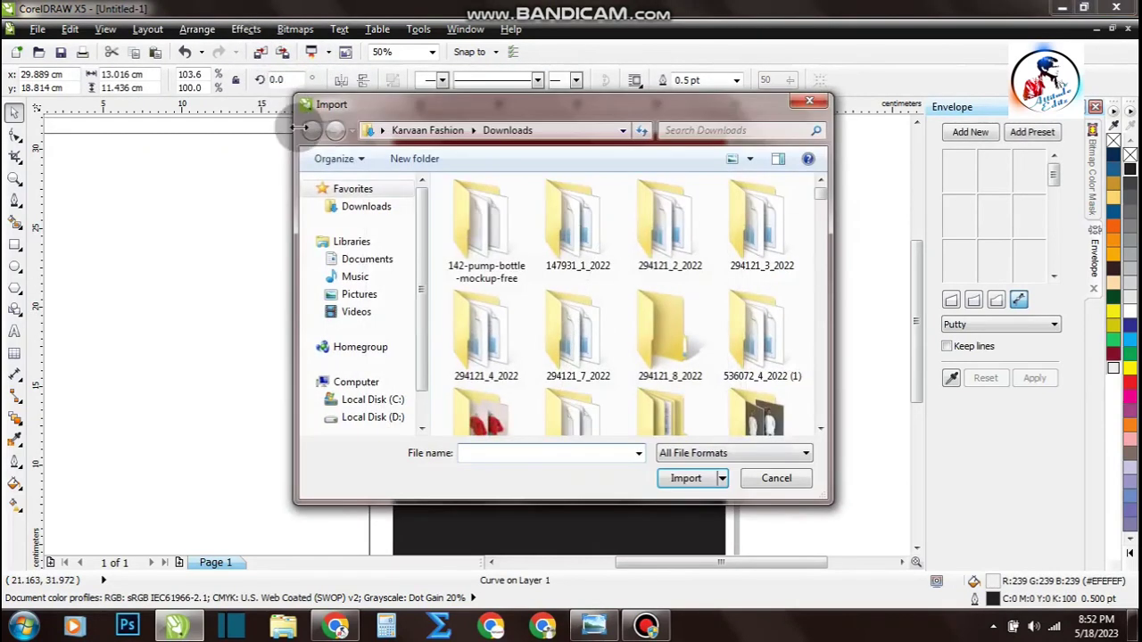
pyautogui.moveTo(420, 344); pyautogui.dragTo(426, 389)
pyautogui.click(399, 373)
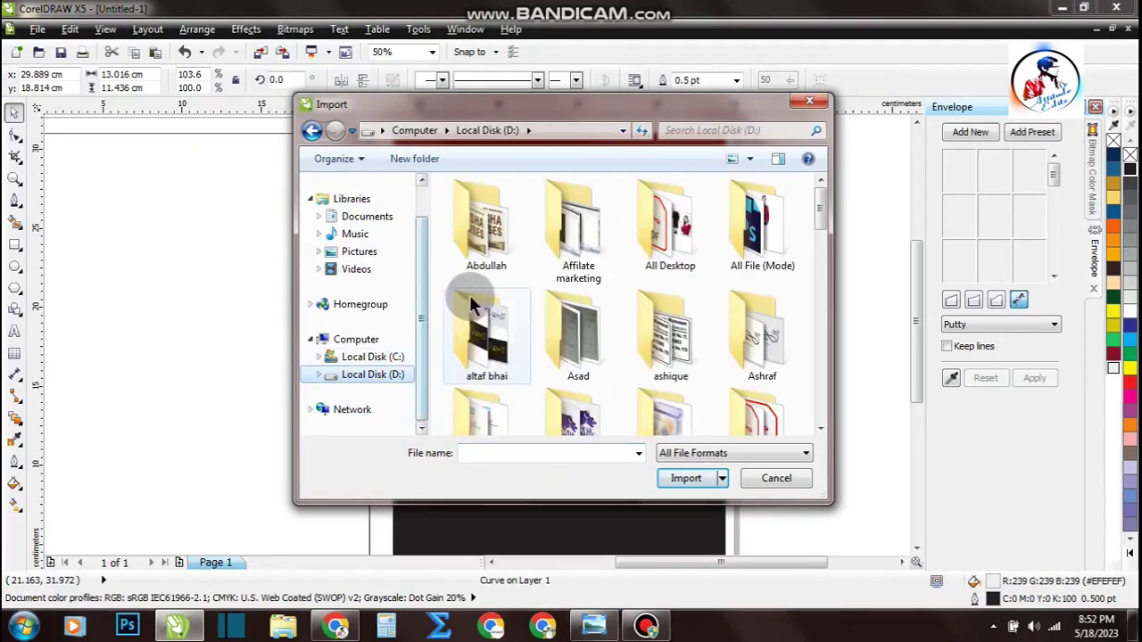
pyautogui.scroll(-5, 535, 319)
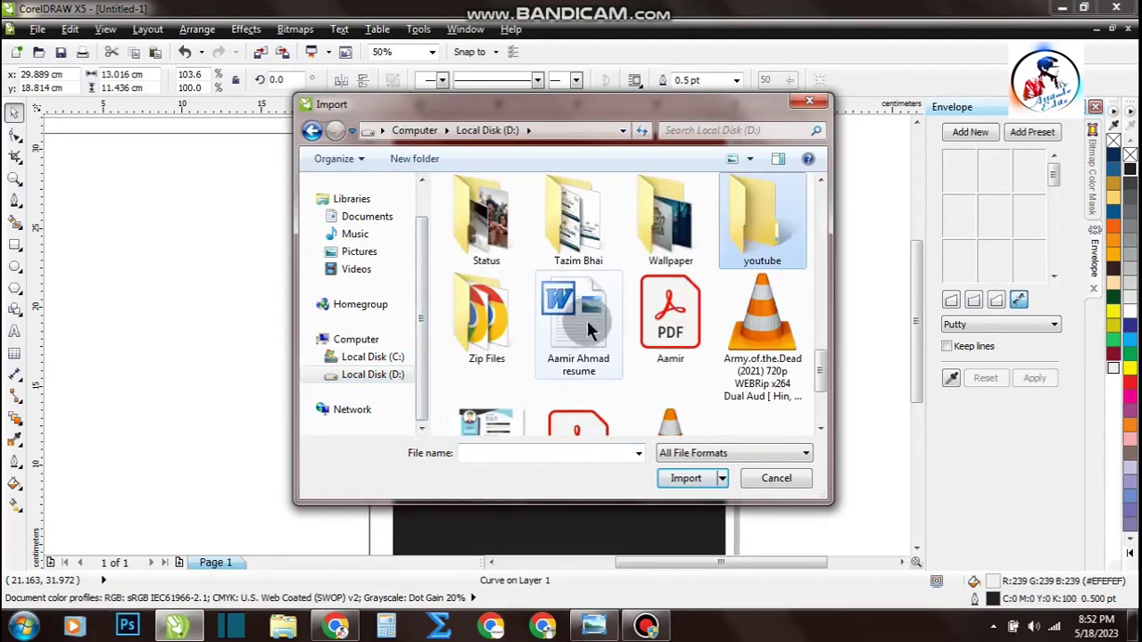
pyautogui.doubleClick(745, 241)
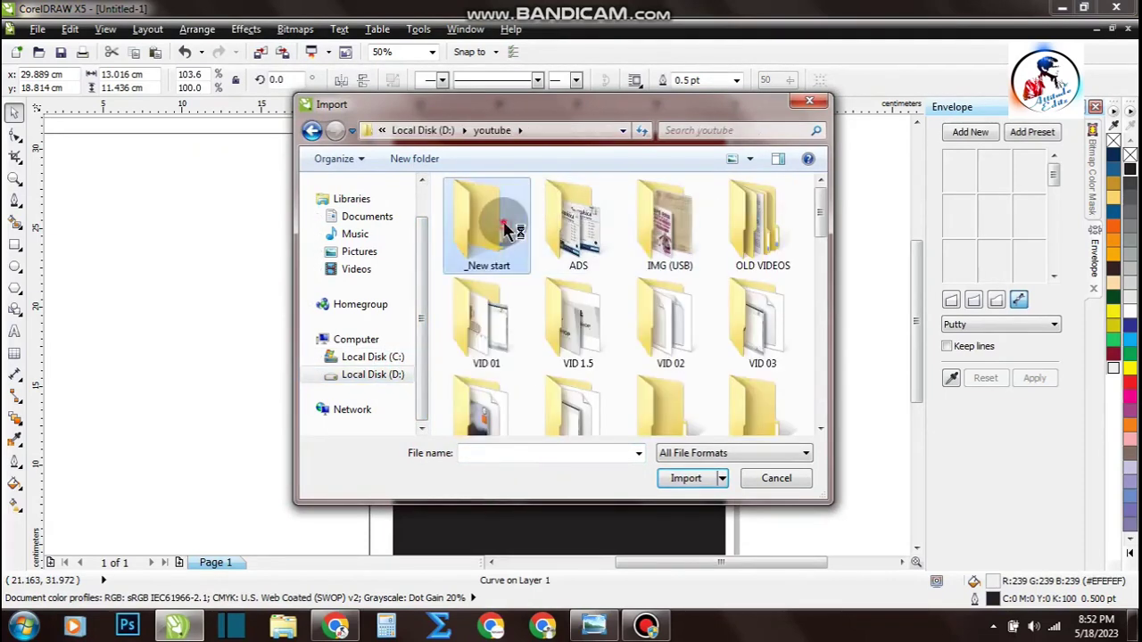
pyautogui.doubleClick(505, 229)
pyautogui.click(487, 219)
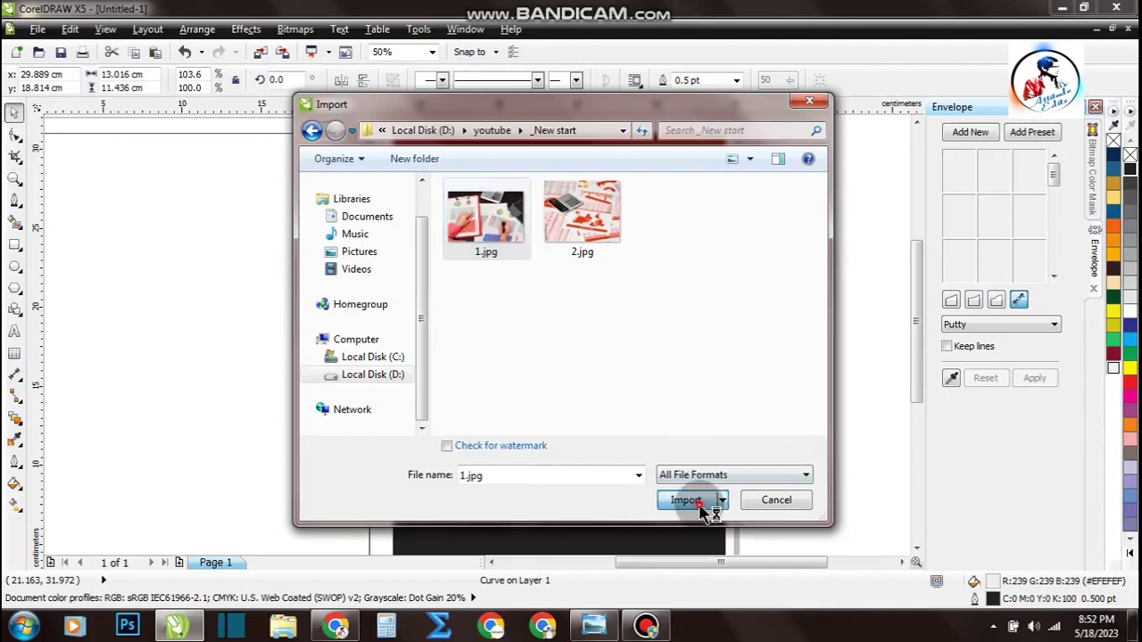
pyautogui.click(693, 498)
pyautogui.moveTo(384, 235); pyautogui.dragTo(667, 457)
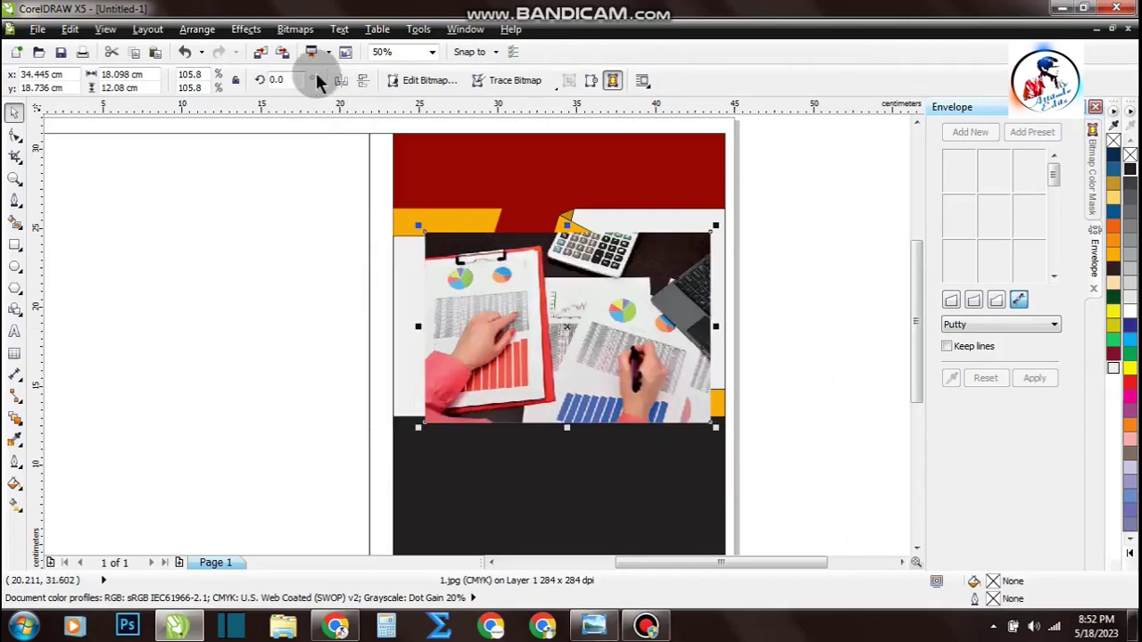
# PowerClip the 1.jpg photo inside the grey slanted shape beside the spine
pyautogui.click(189, 29)
pyautogui.moveTo(162, 28)
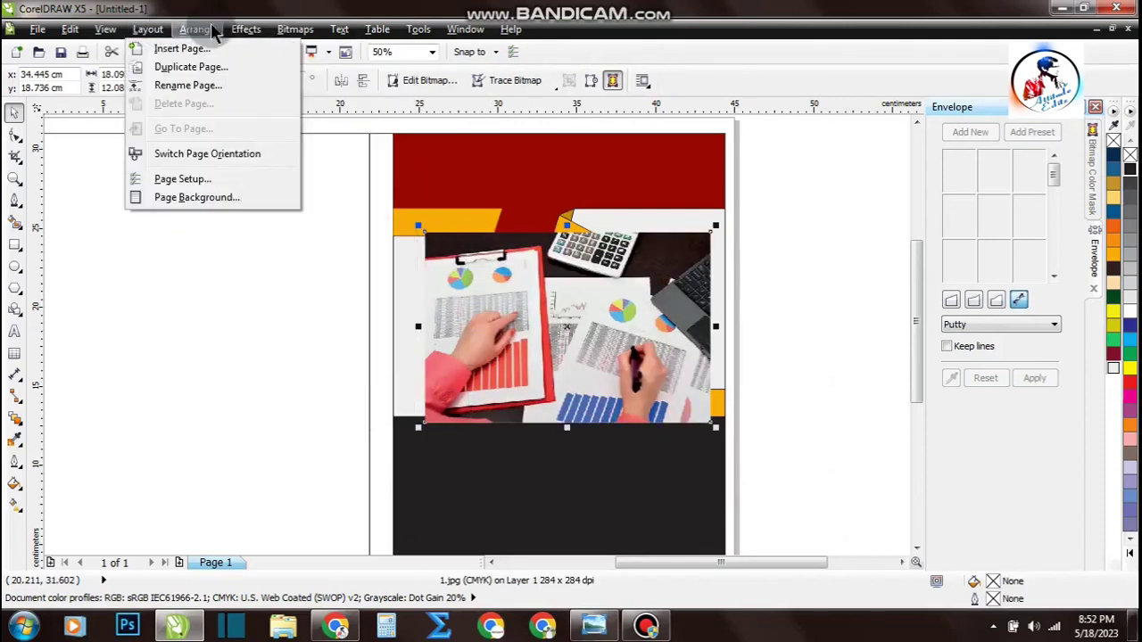
pyautogui.moveTo(247, 28)
pyautogui.moveTo(301, 264)
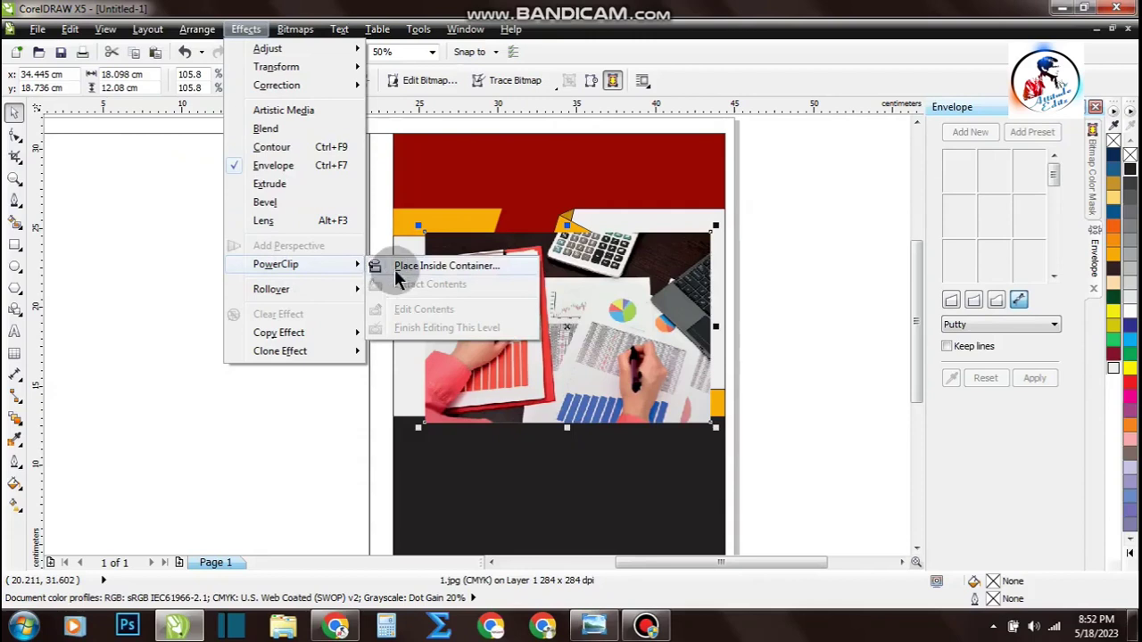
pyautogui.click(385, 268)
pyautogui.click(429, 296)
# Edit the PowerClip contents, shifting the photo horizontally so it fills the slanted frame, and finish editing this level
pyautogui.keyDown('ctrl'); pyautogui.click(455, 306); pyautogui.keyUp('ctrl')
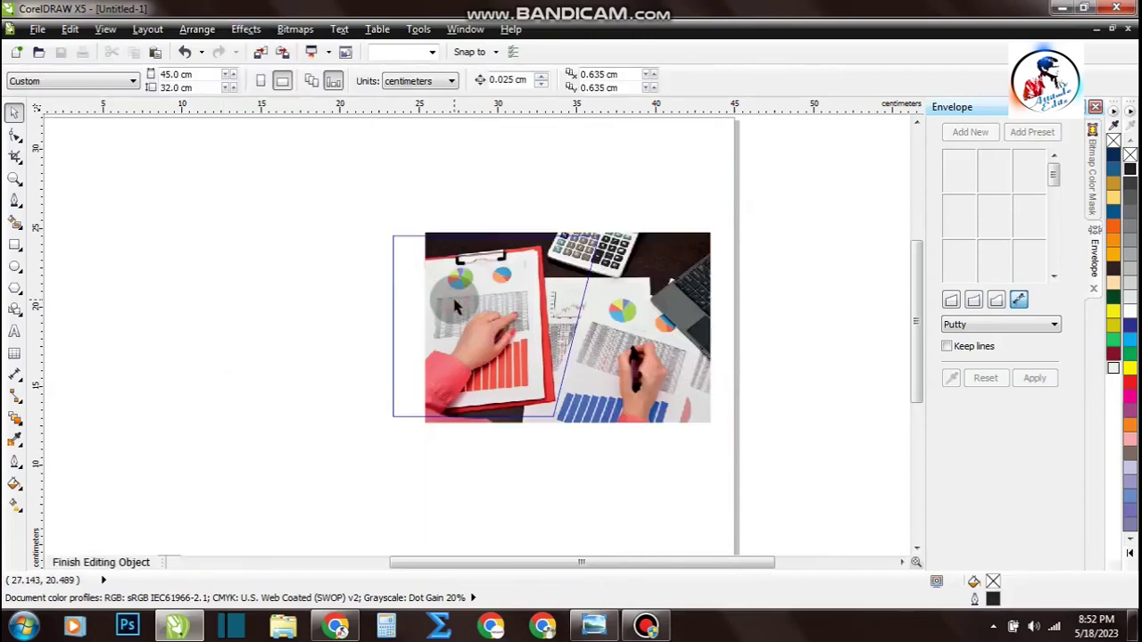
pyautogui.moveTo(456, 306); pyautogui.dragTo(395, 306)
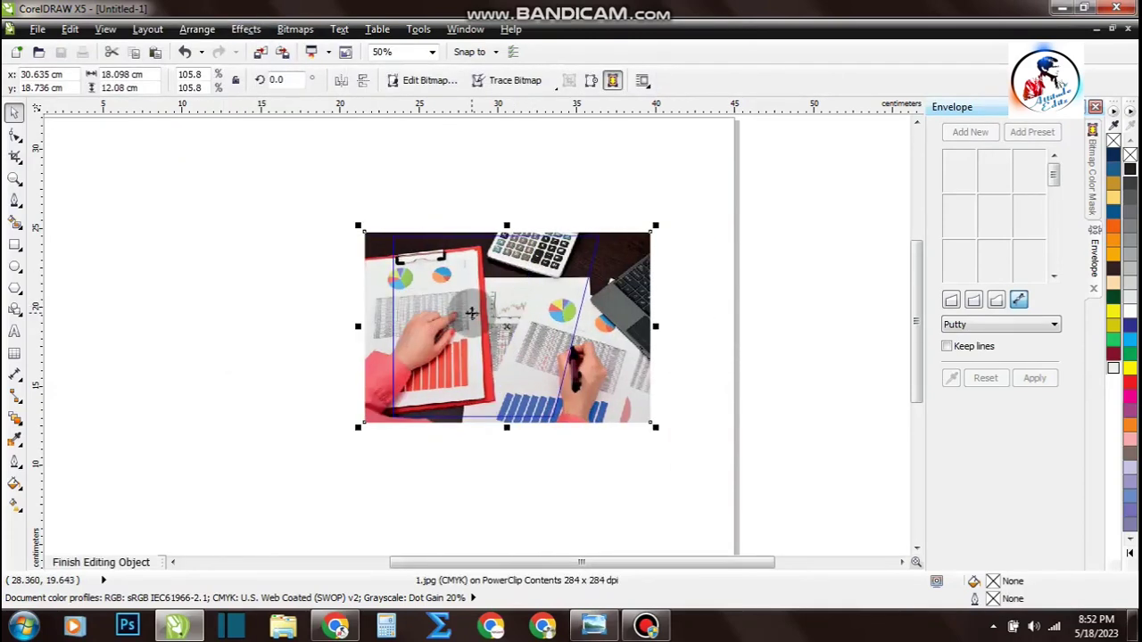
pyautogui.moveTo(510, 303); pyautogui.dragTo(494, 291)
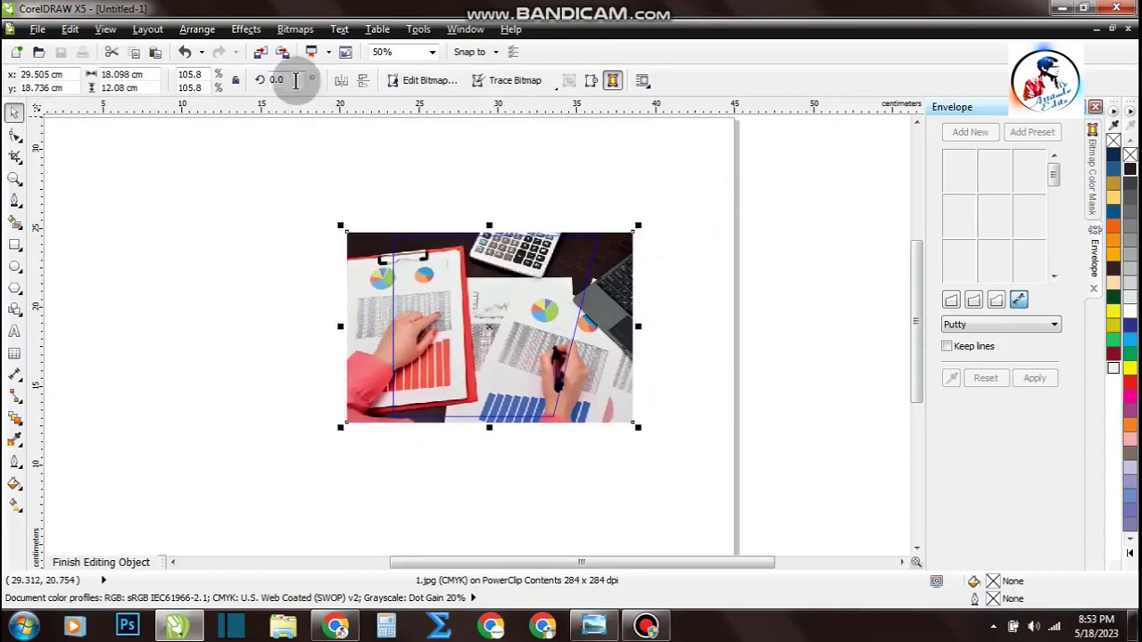
pyautogui.click(244, 29)
pyautogui.moveTo(294, 265)
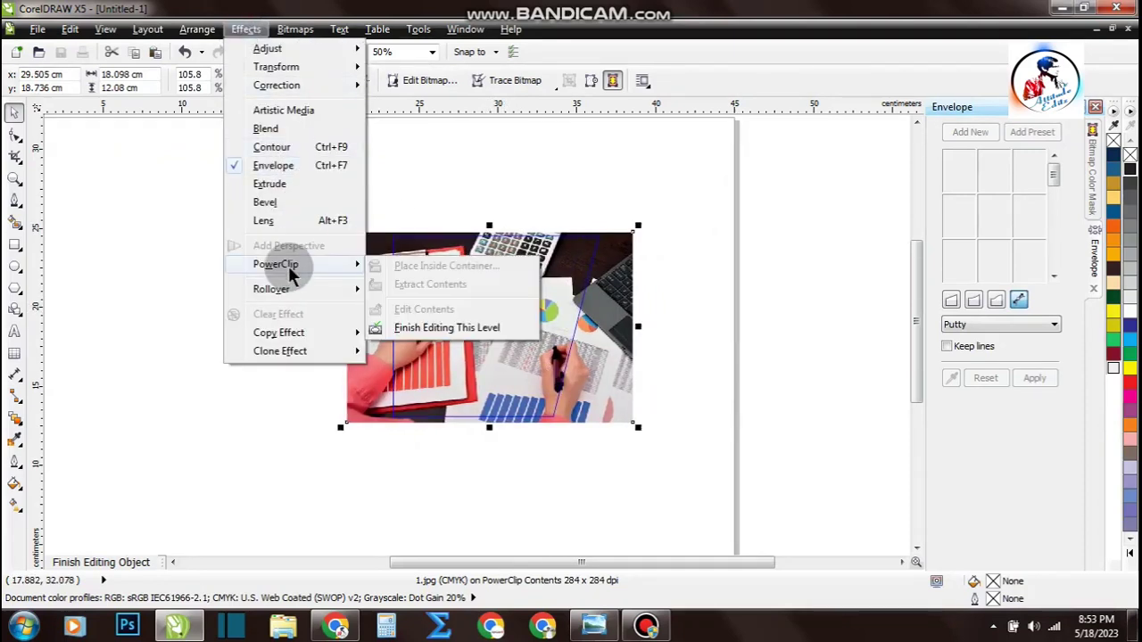
pyautogui.click(451, 327)
pyautogui.click(770, 365)
# Import 2.jpg and place it about 16.2 × 13.2 cm, overlapping the cover's outer edge beside the light-grey slanted shape
pyautogui.click(260, 54)
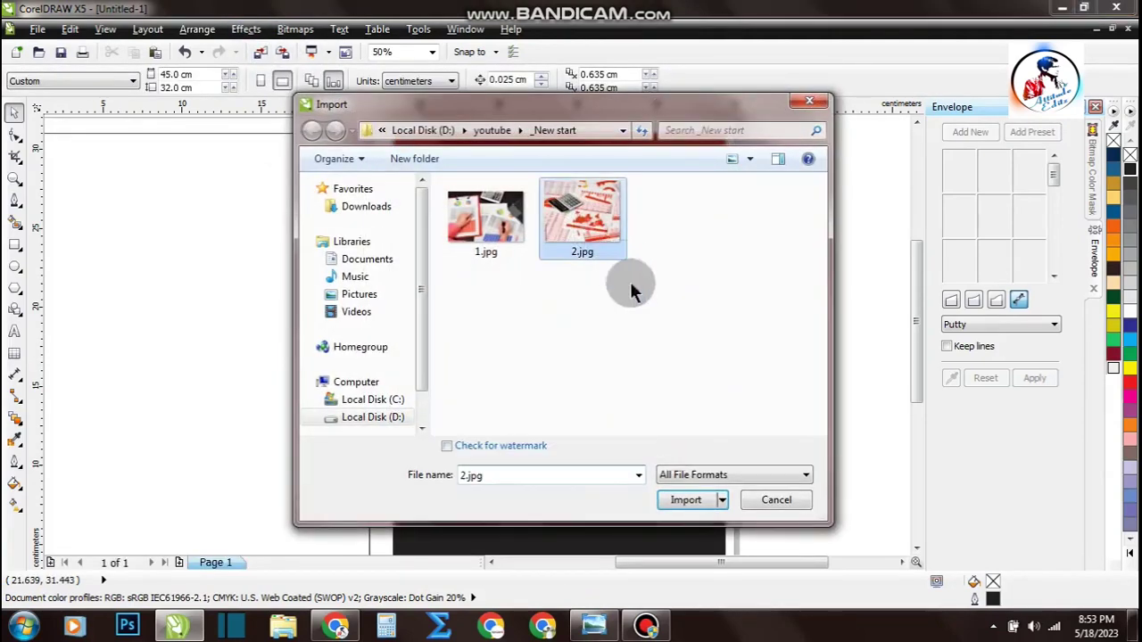
pyautogui.click(685, 500)
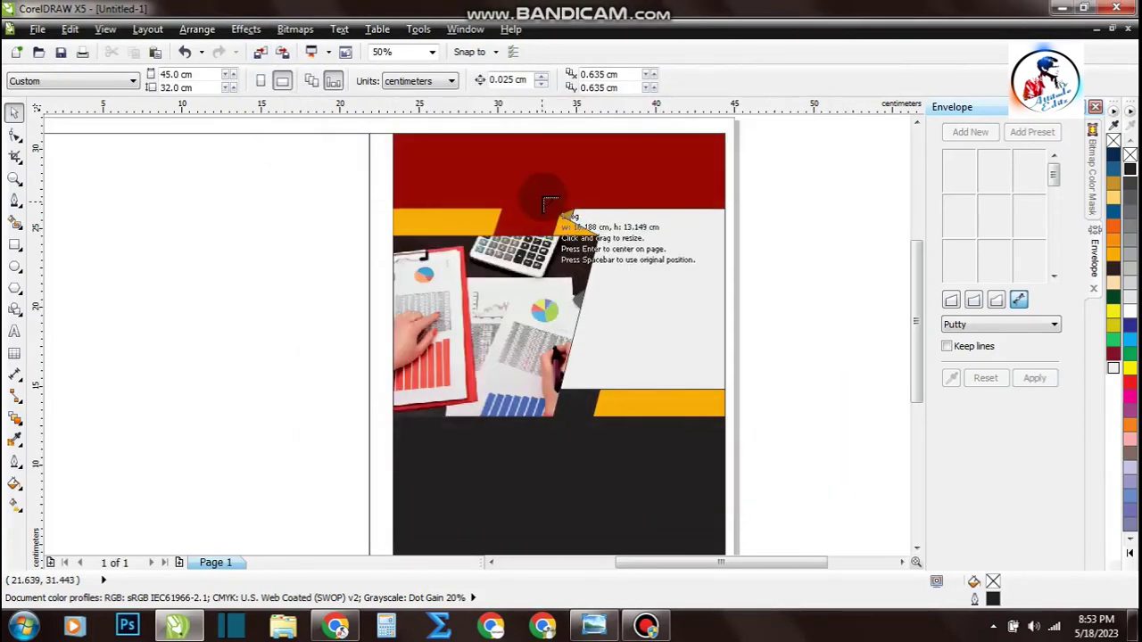
pyautogui.moveTo(559, 190); pyautogui.dragTo(807, 412)
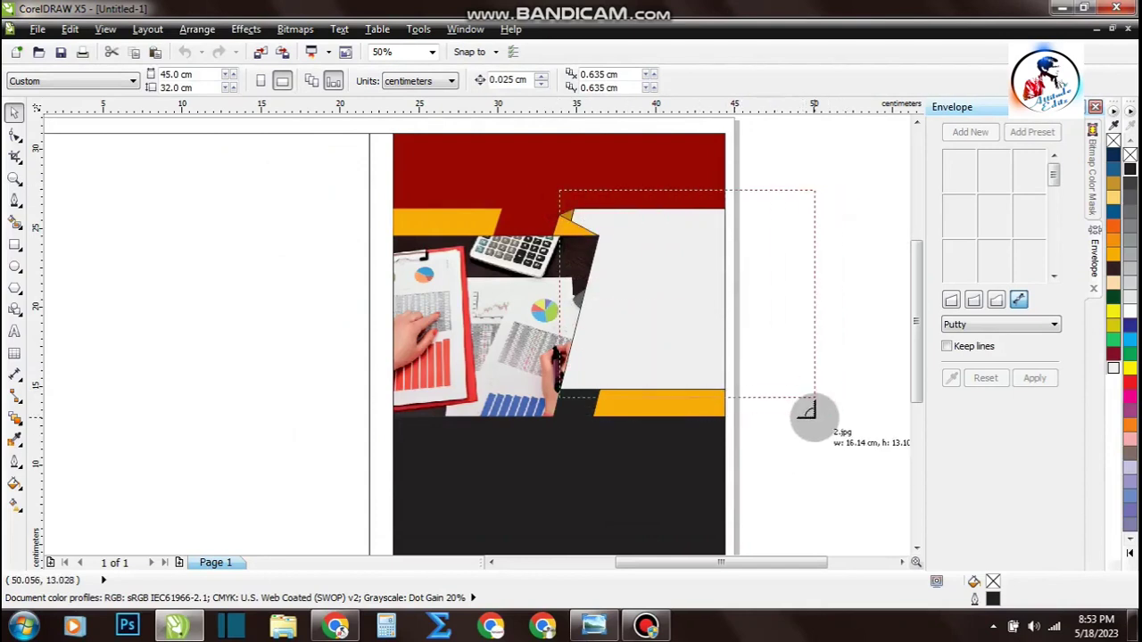
pyautogui.moveTo(678, 304); pyautogui.dragTo(743, 311)
# PowerClip the 2.jpg photo inside the light-grey slanted shape at the cover's outer edge
pyautogui.click(245, 30)
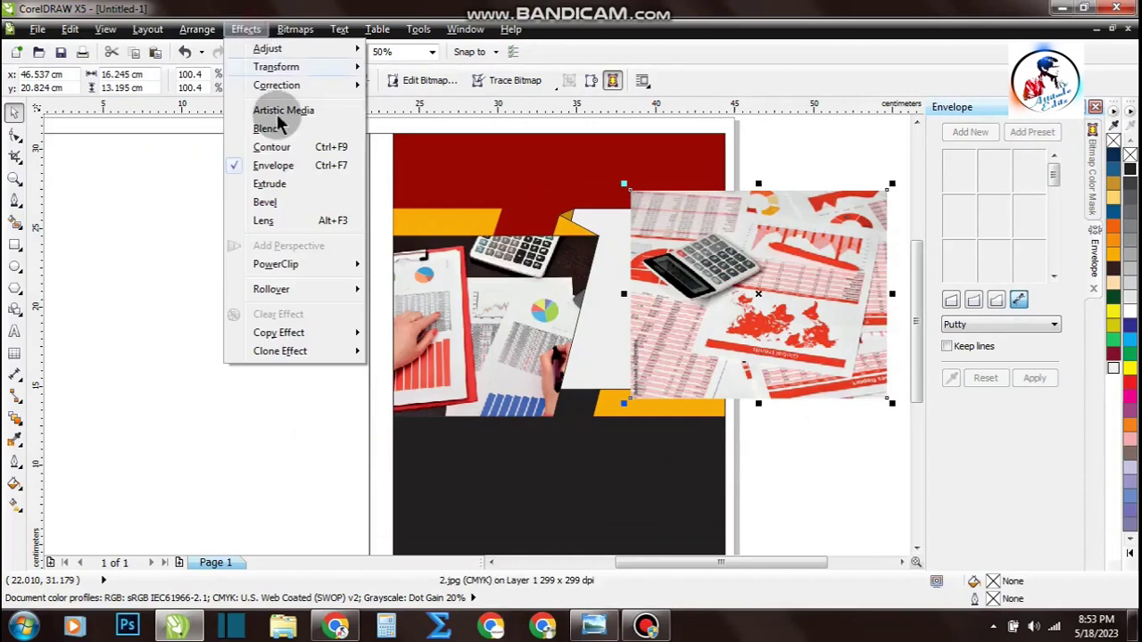
pyautogui.moveTo(308, 264)
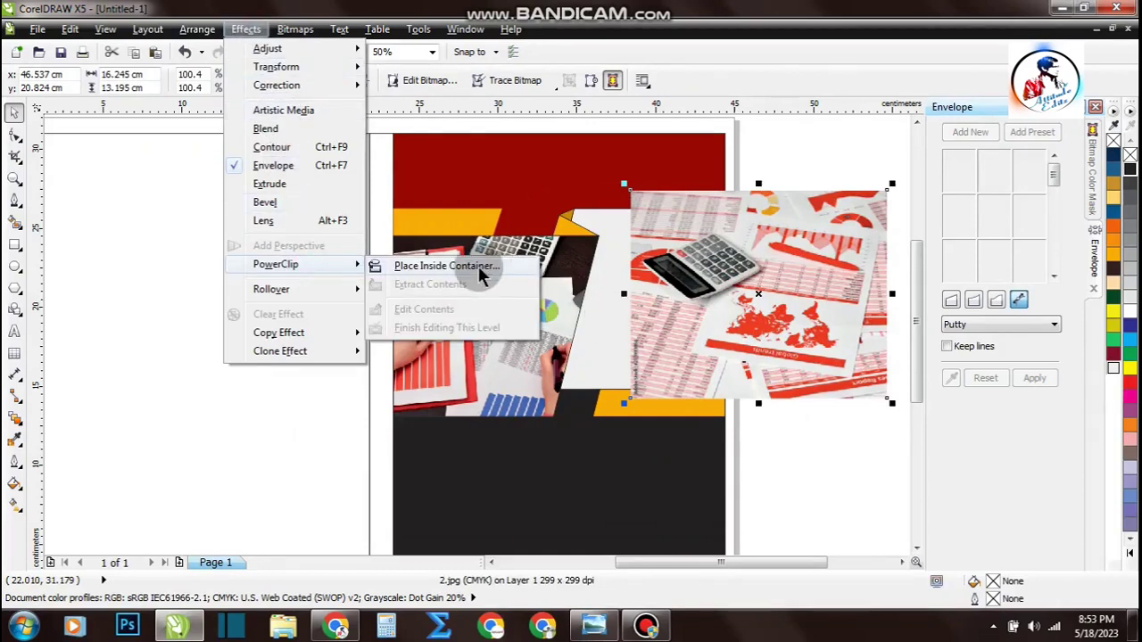
pyautogui.click(446, 266)
pyautogui.click(601, 345)
# Edit the PowerClip contents, centring 2.jpg over the slanted frame and scaling it to about 14.2 × 11.6 cm, and finish editing this level
pyautogui.keyDown('ctrl'); pyautogui.click(682, 327); pyautogui.keyUp('ctrl')
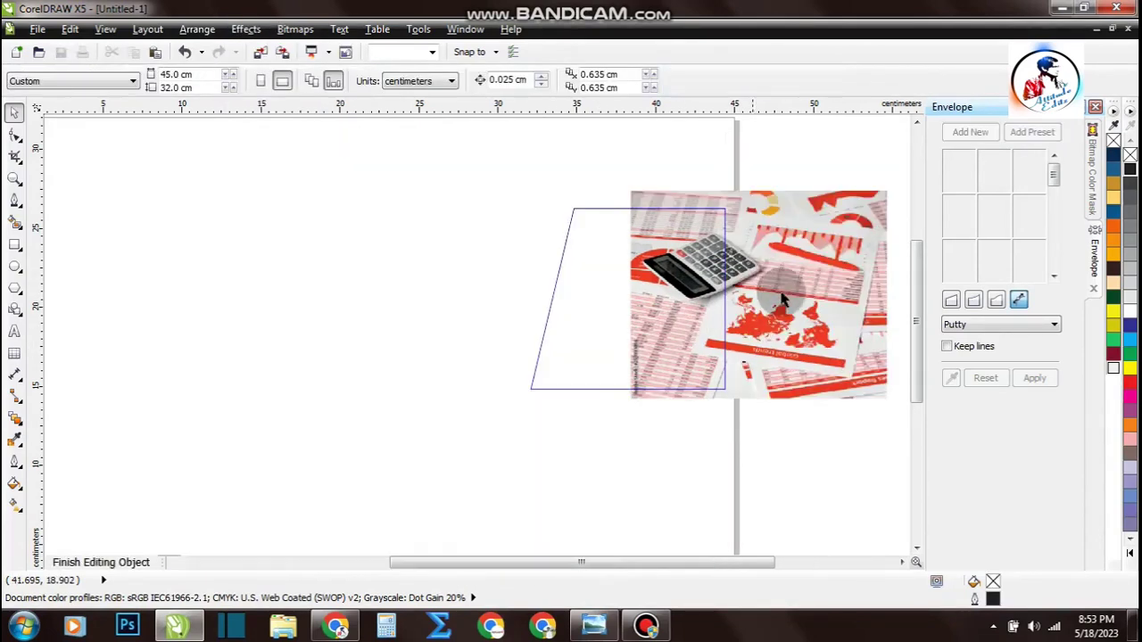
pyautogui.click(773, 195)
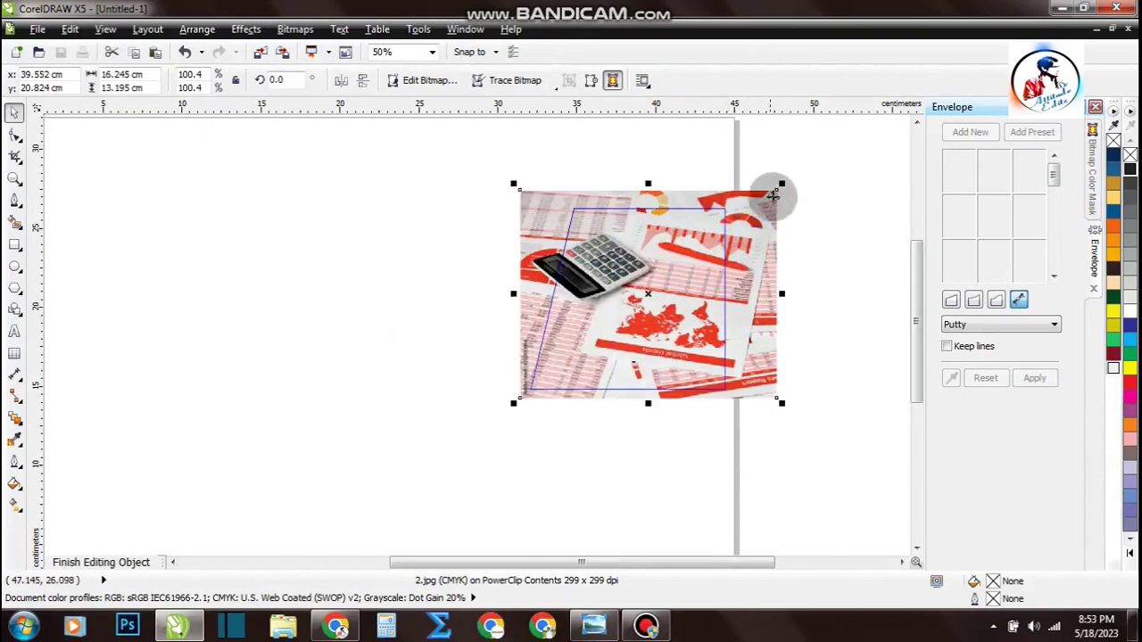
pyautogui.moveTo(781, 185); pyautogui.dragTo(744, 214)
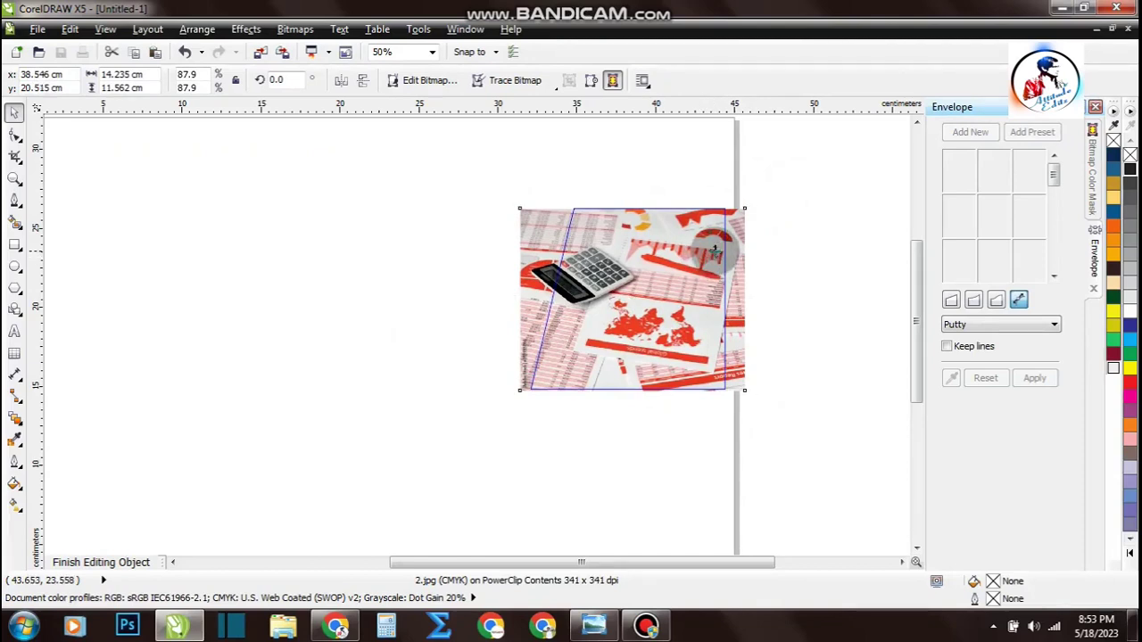
pyautogui.click(243, 28)
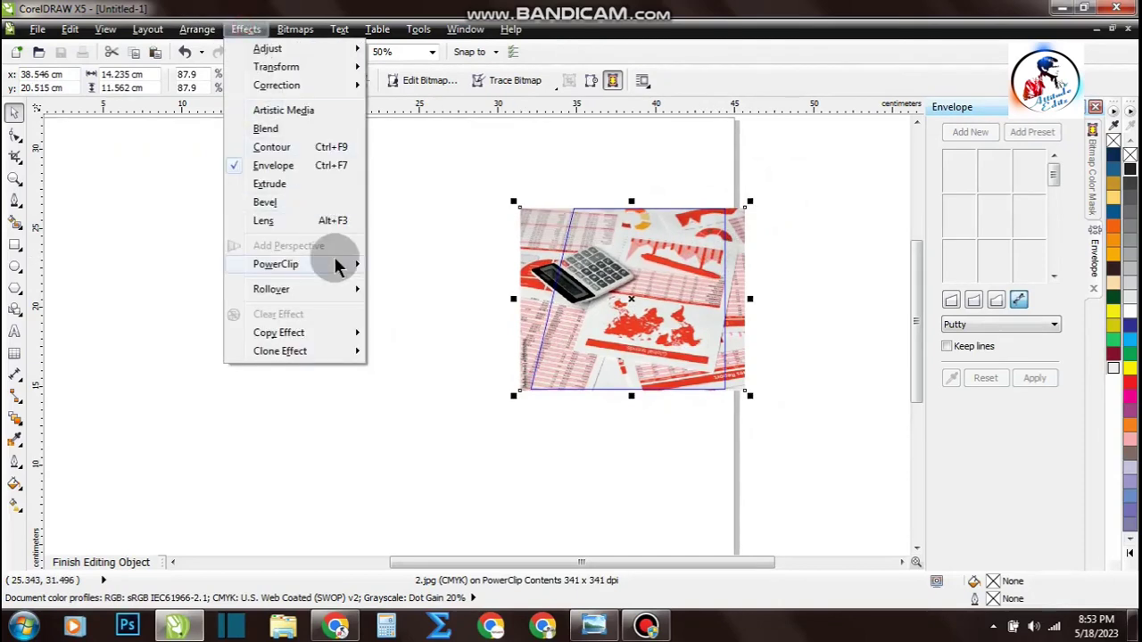
pyautogui.moveTo(339, 265)
pyautogui.click(444, 328)
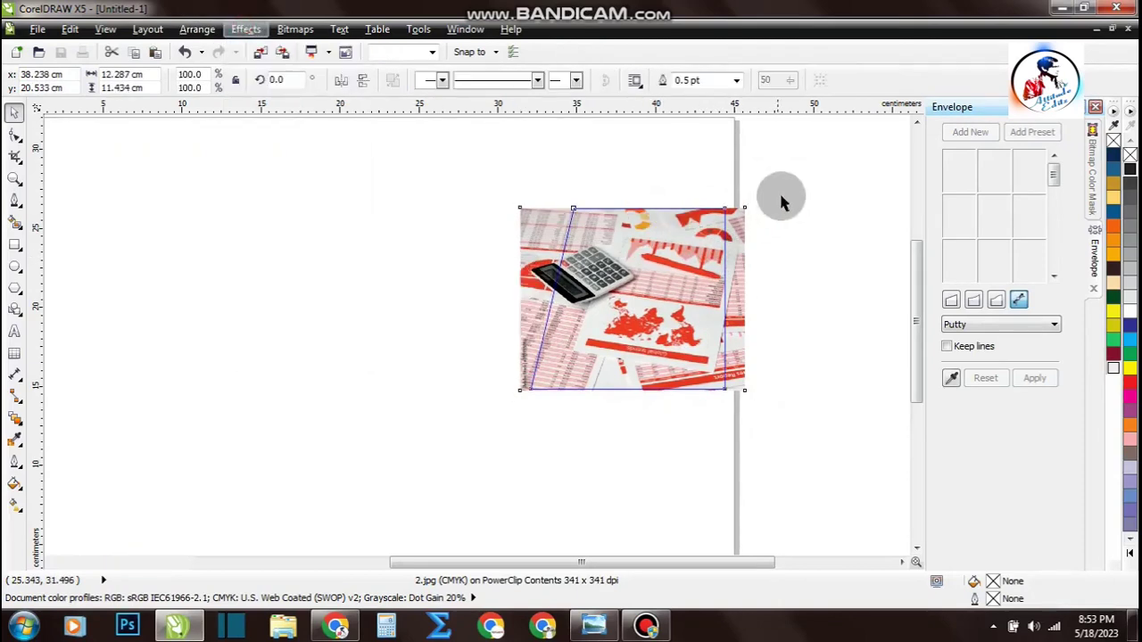
# Remove the outlines from all the ribbon and photo shapes on the red and black panel
pyautogui.moveTo(775, 193); pyautogui.dragTo(311, 467)
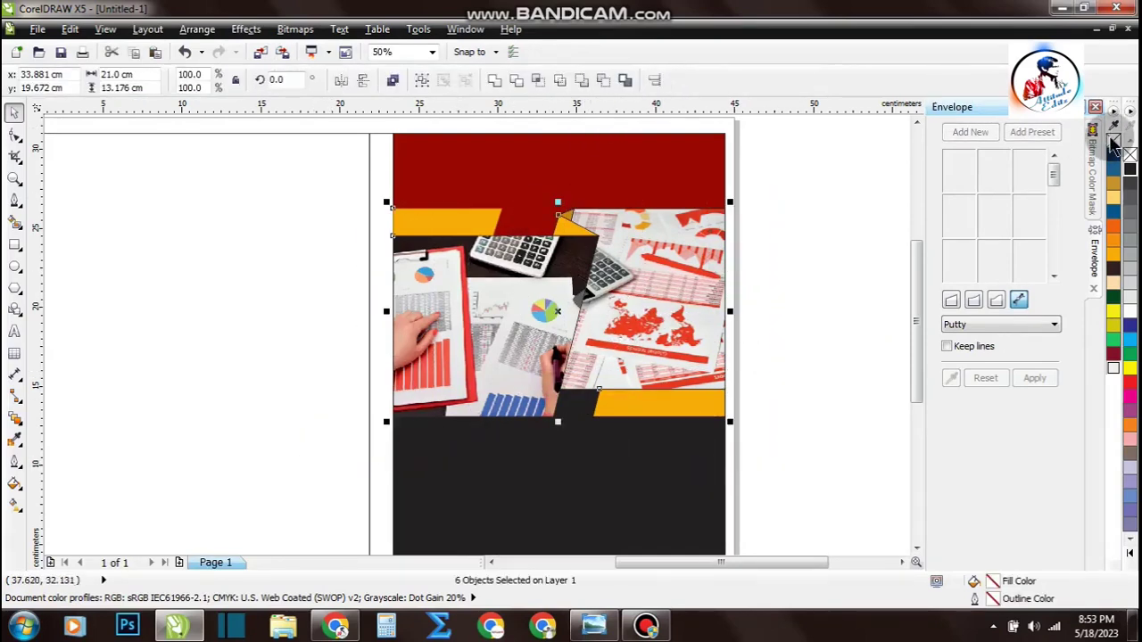
pyautogui.rightClick(1112, 138)
pyautogui.click(779, 272)
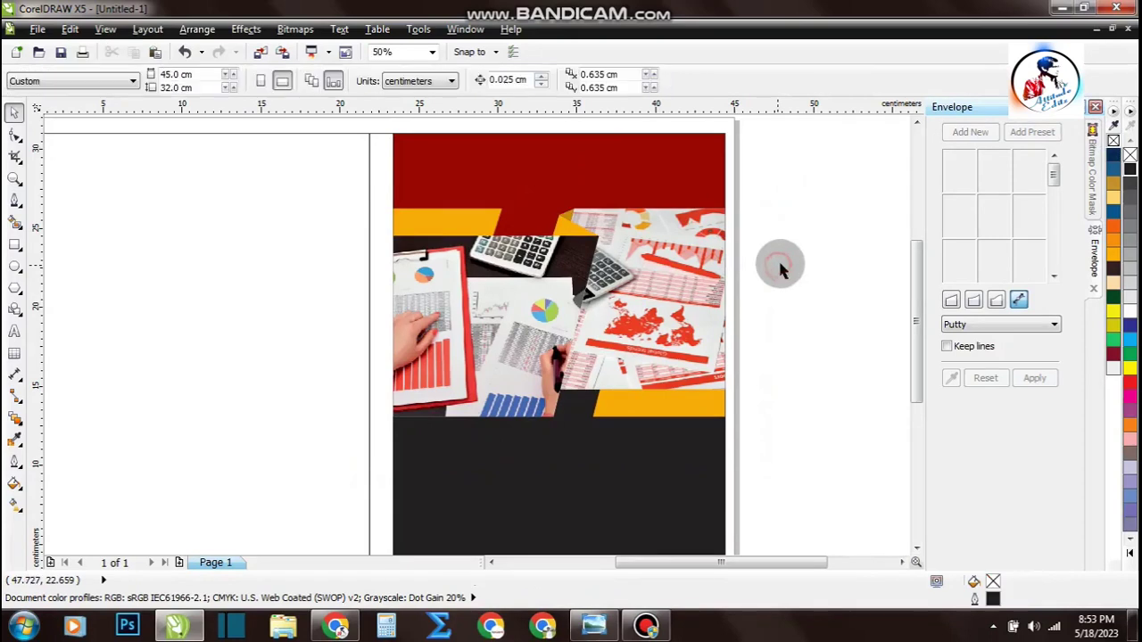
# Raise the upper nodes of the calculator-and-map photo frame to about 12.1 cm high, keeping its outer corner on the panel's edge
pyautogui.click(664, 250)
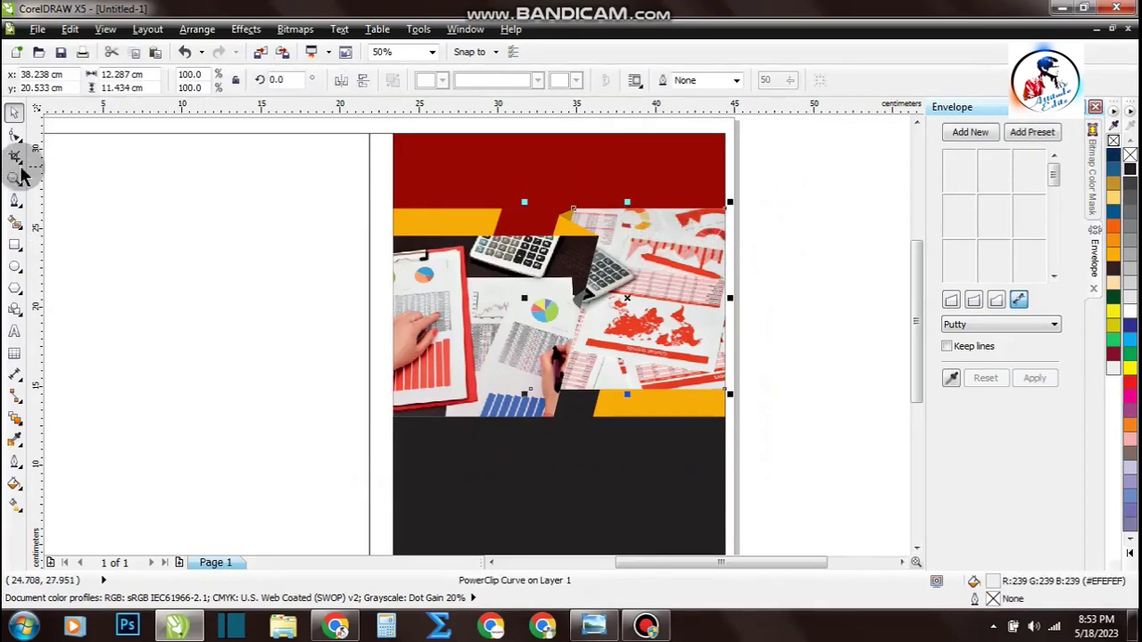
pyautogui.click(16, 142)
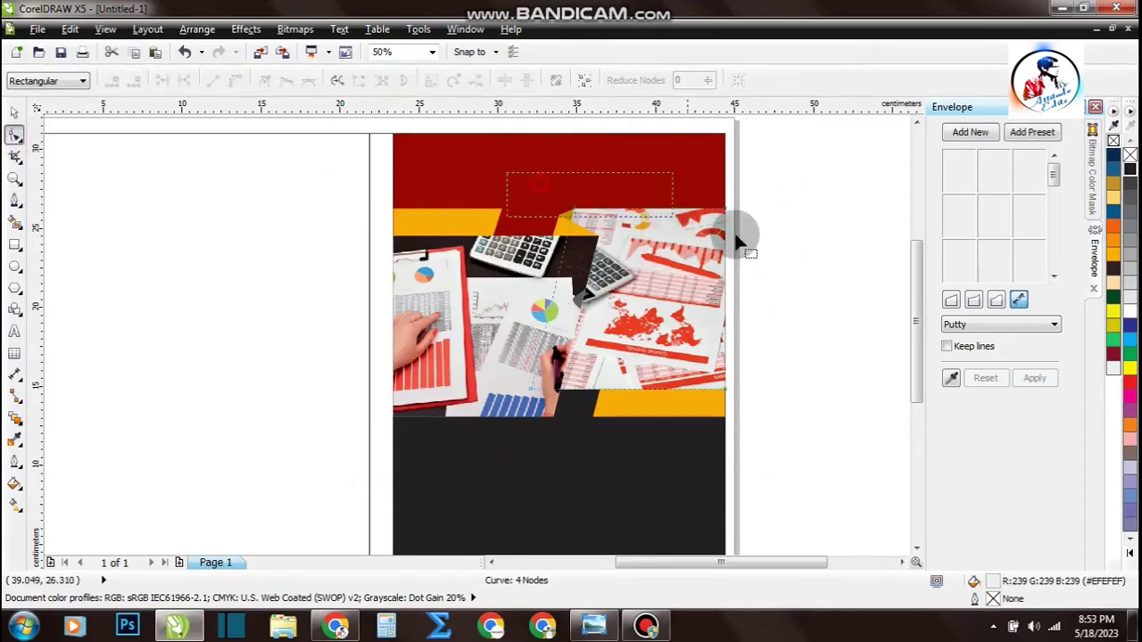
pyautogui.scroll(3, 749, 222)
pyautogui.moveTo(677, 189)
pyautogui.mouseDown()
pyautogui.moveTo(688, 123)
pyautogui.moveTo(687, 205)
pyautogui.mouseUp()
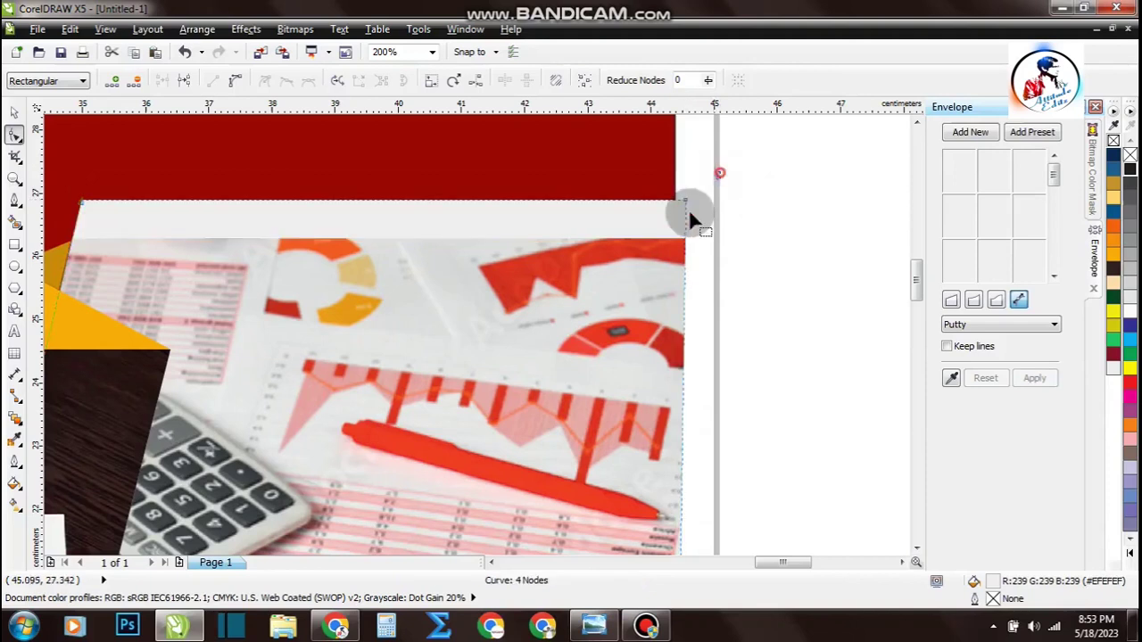
pyautogui.moveTo(680, 205); pyautogui.dragTo(676, 200)
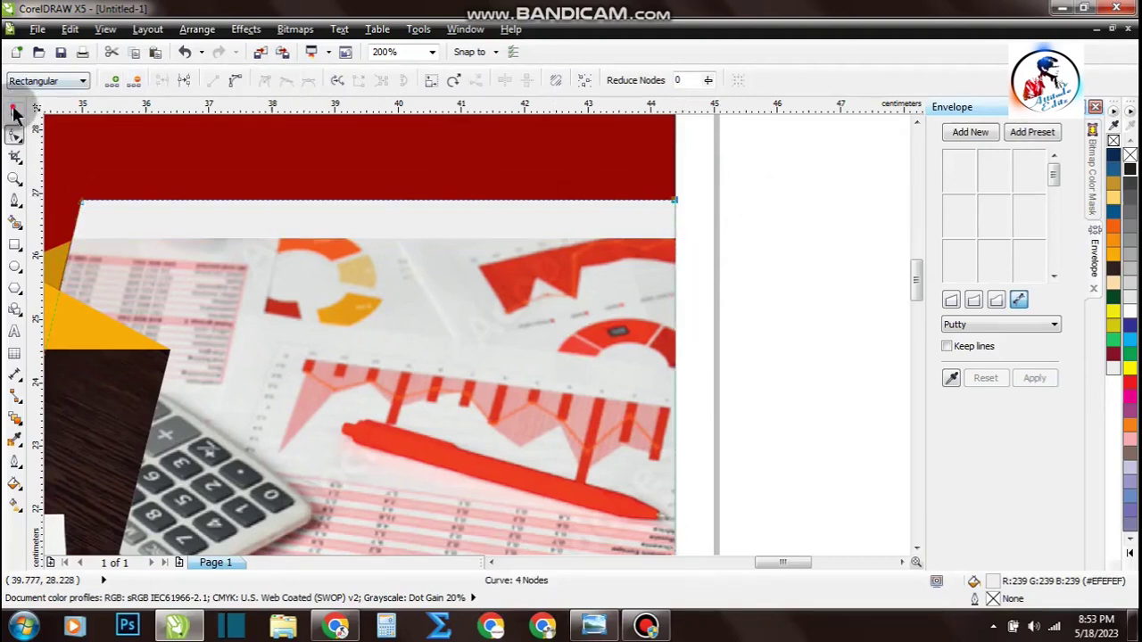
pyautogui.click(14, 112)
# Edit the heightened frame's PowerClip contents, enlarging 2.jpg to about 15.1 × 12.3 cm to fill it, and finish editing this level
pyautogui.scroll(-1, 351, 212)
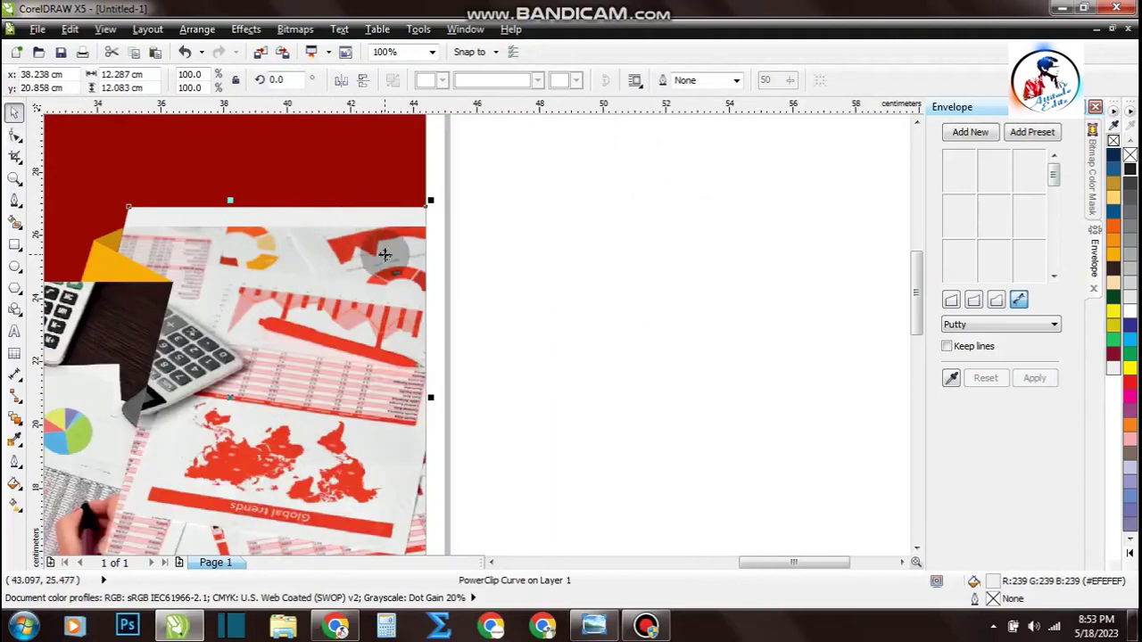
pyautogui.click(245, 29)
pyautogui.moveTo(299, 265)
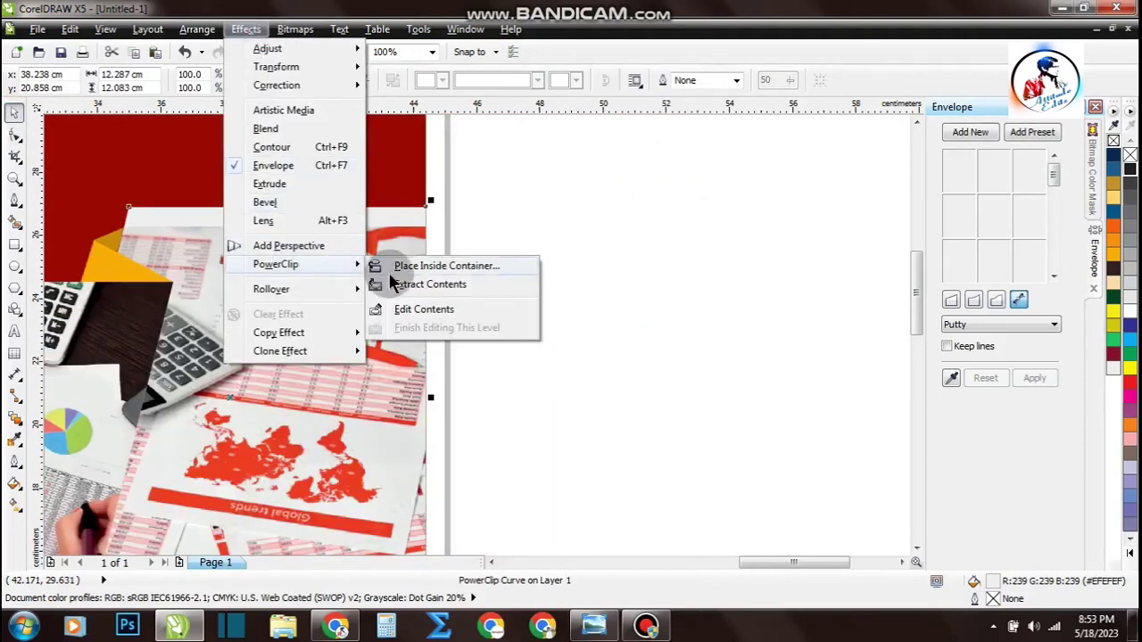
pyautogui.click(420, 309)
pyautogui.scroll(-1, 612, 255)
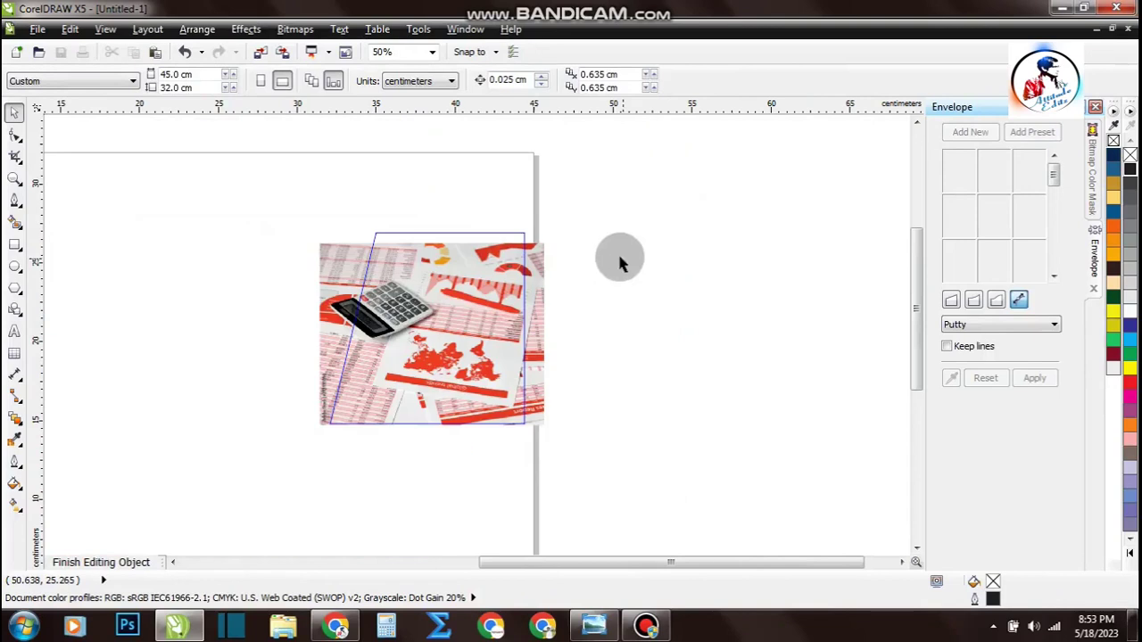
pyautogui.click(533, 277)
pyautogui.moveTo(550, 236)
pyautogui.mouseDown()
pyautogui.moveTo(576, 214)
pyautogui.moveTo(566, 224)
pyautogui.mouseUp()
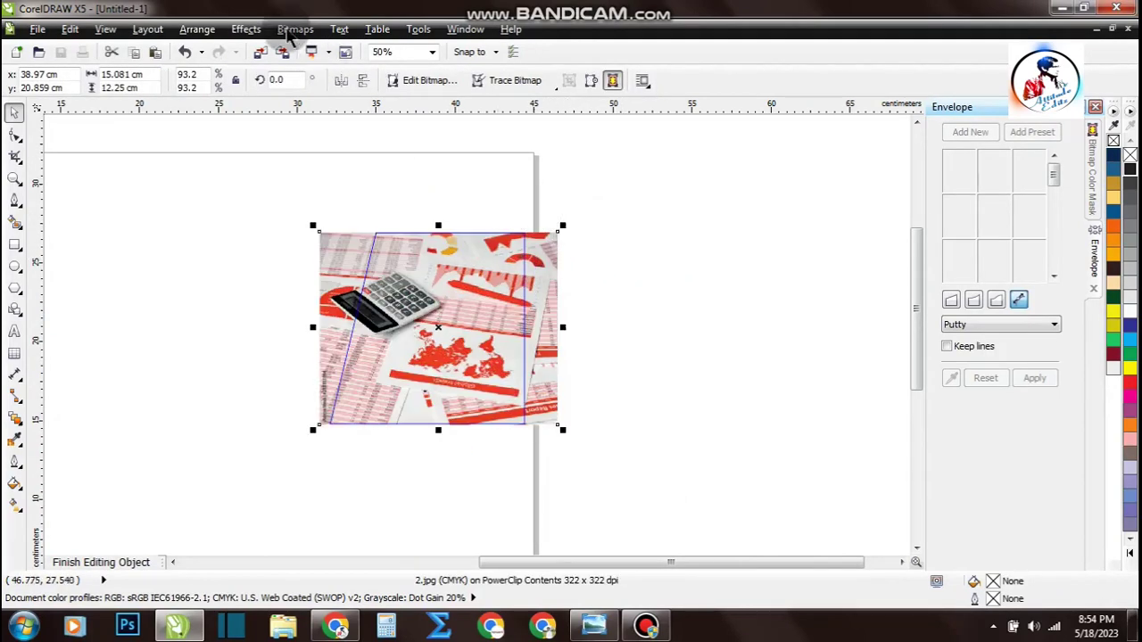
pyautogui.click(243, 29)
pyautogui.click(286, 265)
pyautogui.click(400, 325)
pyautogui.click(703, 301)
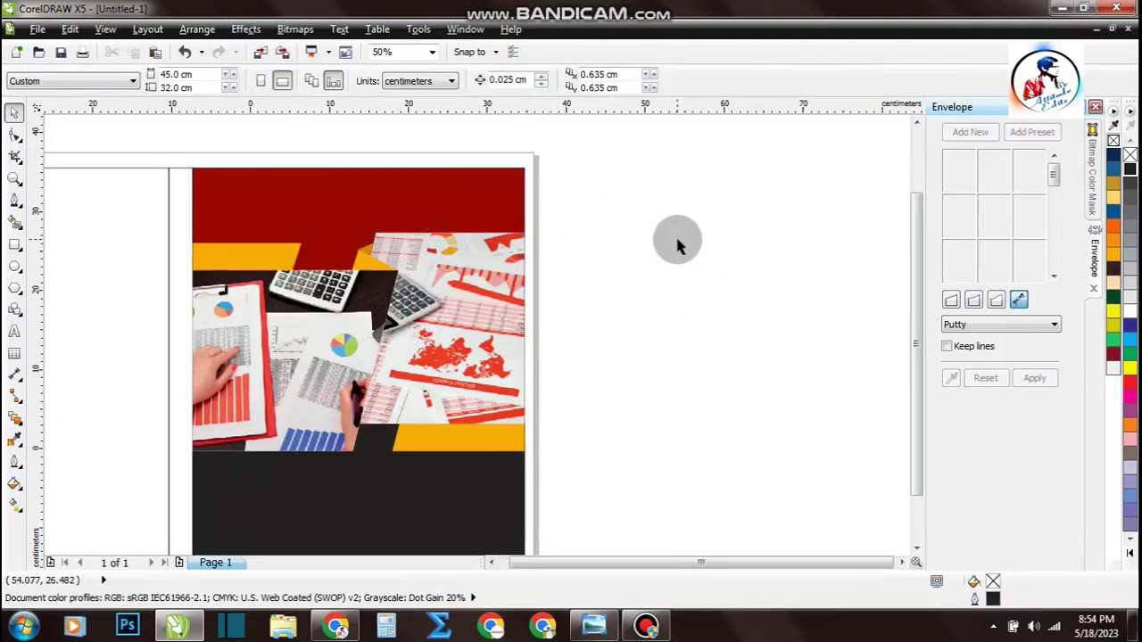
# Move the complete ribbon and photo arrangement slightly down on the red and black panel
pyautogui.scroll(-2, 673, 242)
pyautogui.scroll(2, 553, 252)
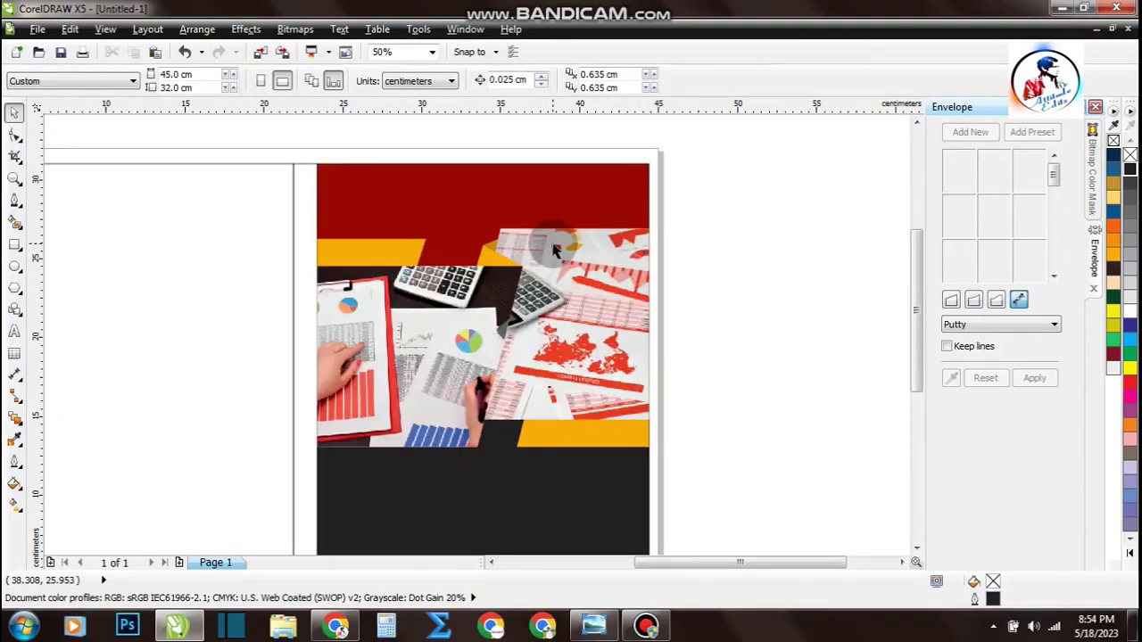
pyautogui.scroll(-1, 598, 248)
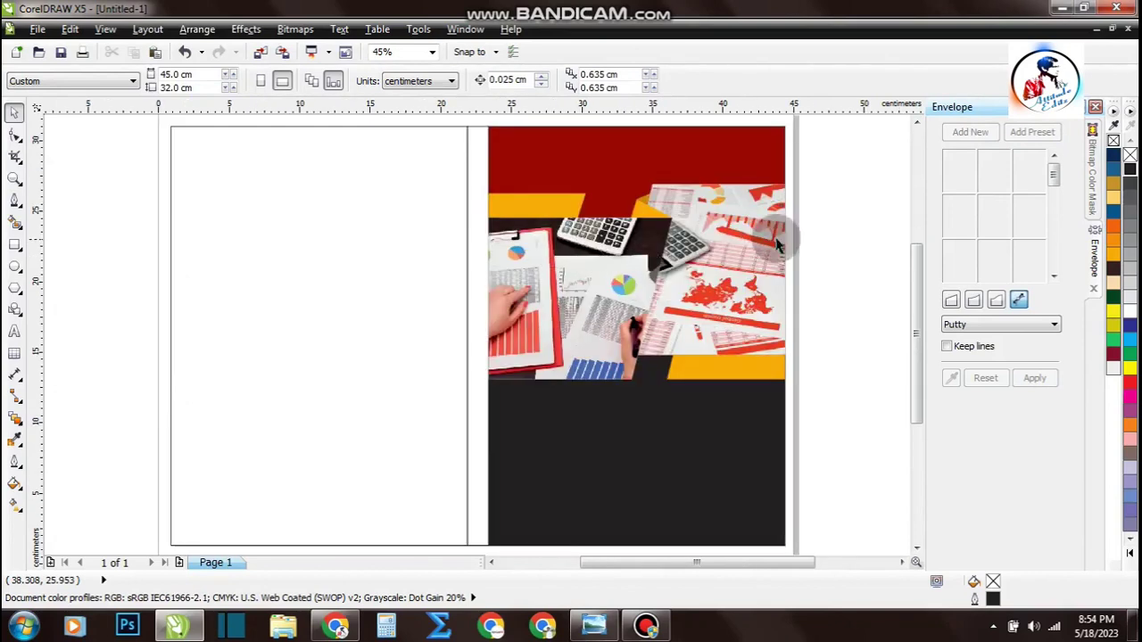
pyautogui.moveTo(854, 164); pyautogui.dragTo(472, 420)
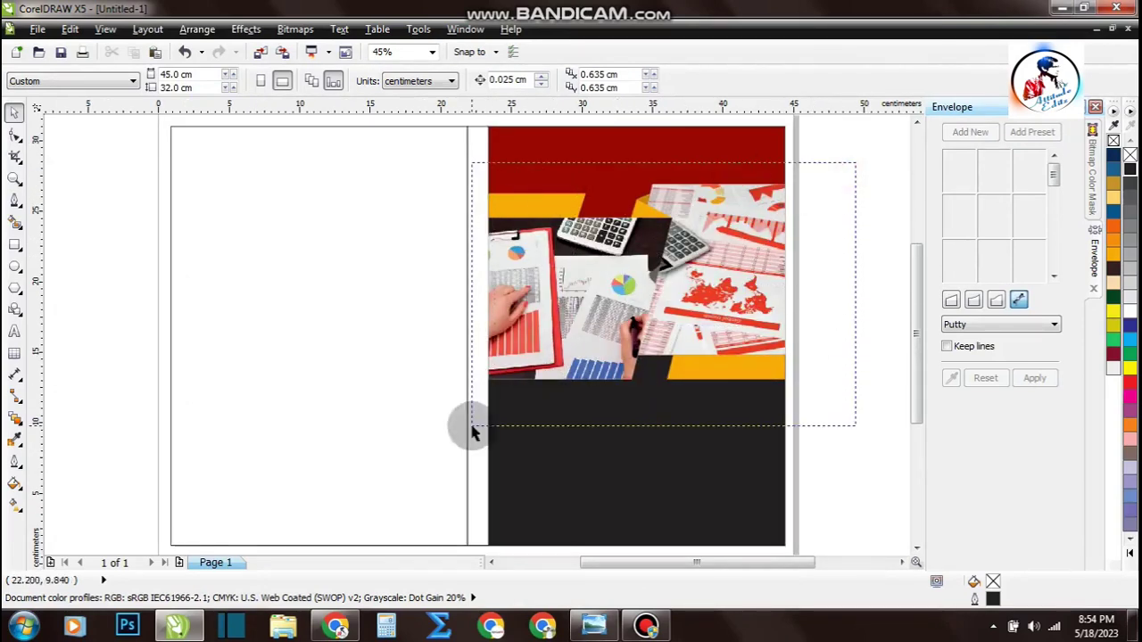
pyautogui.moveTo(618, 296); pyautogui.dragTo(621, 330)
pyautogui.click(859, 260)
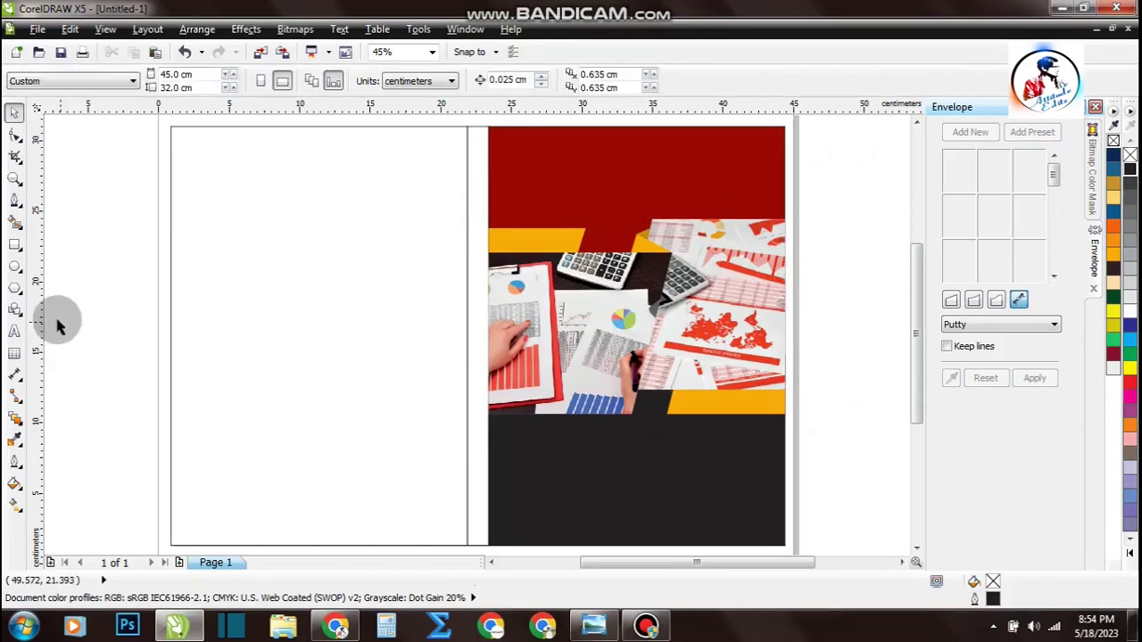
# Add the artistic text BRIGHT VISION ACADEMY on the red area above the photos
pyautogui.click(16, 334)
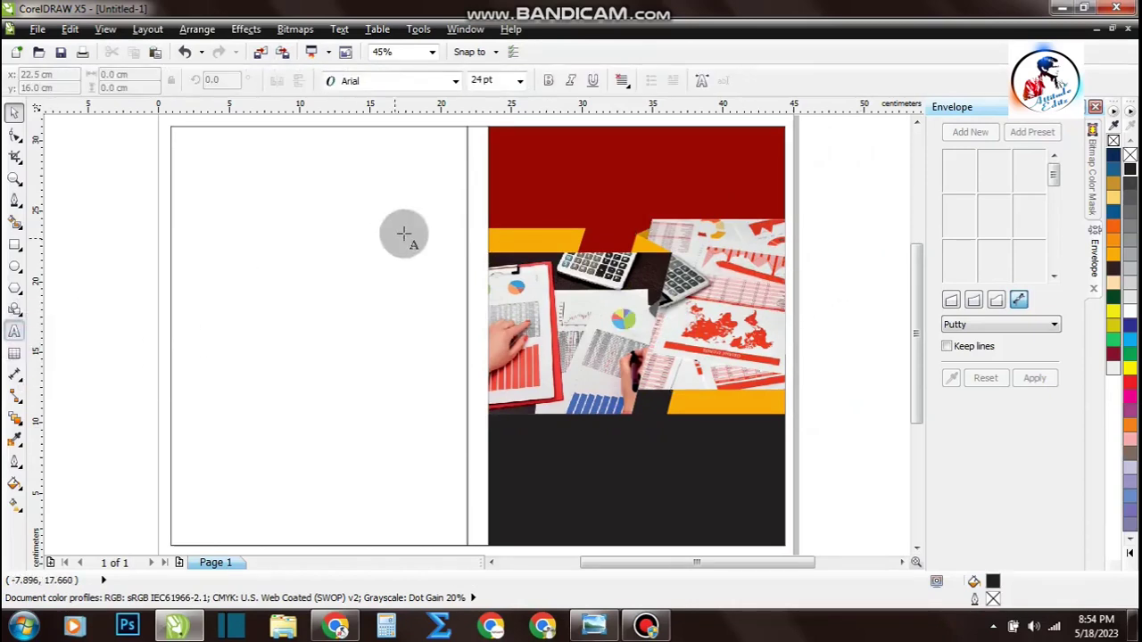
pyautogui.click(508, 204)
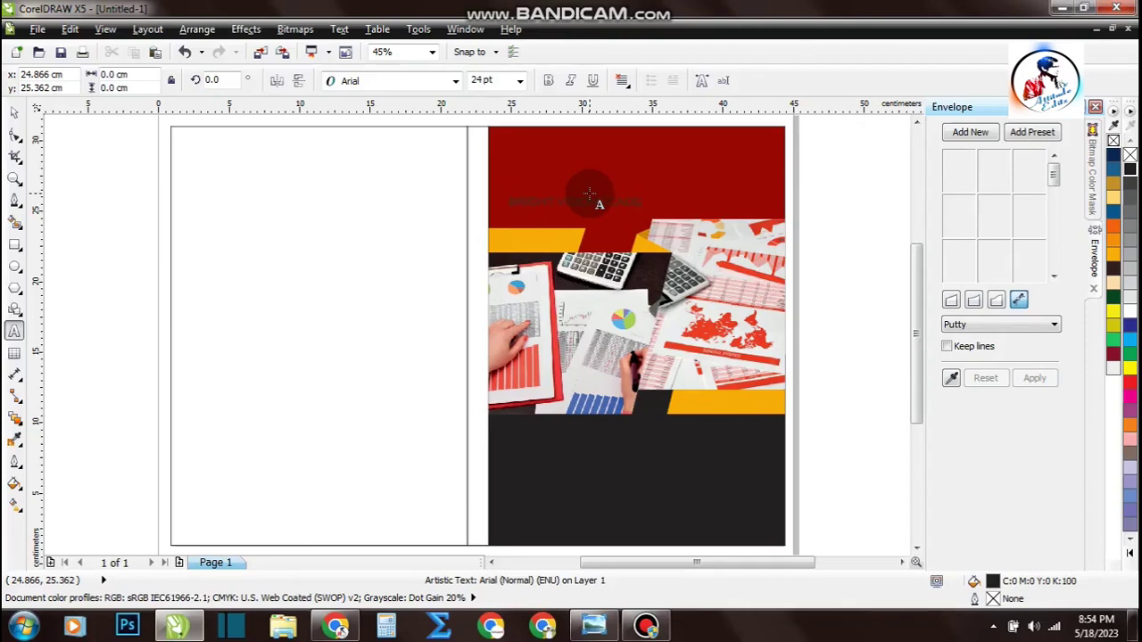
# Set the BRIGHT VISION ACADEMY title in Impact and enlarge it to about 54 pt, spanning most of the red area
pyautogui.hotkey('ctrl', 'a')
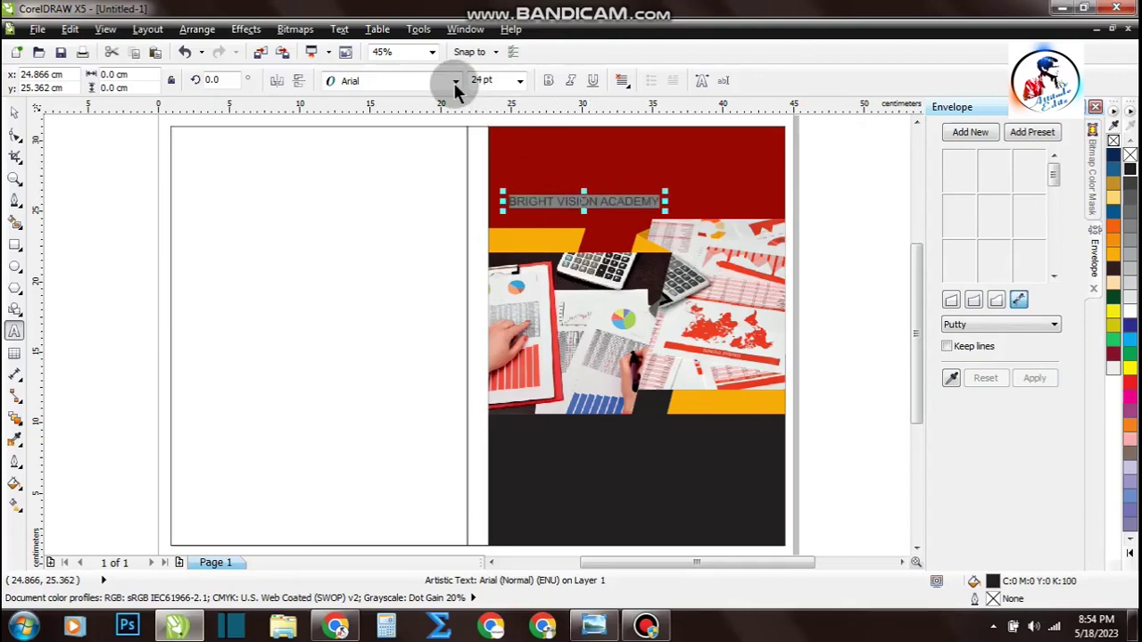
pyautogui.click(455, 81)
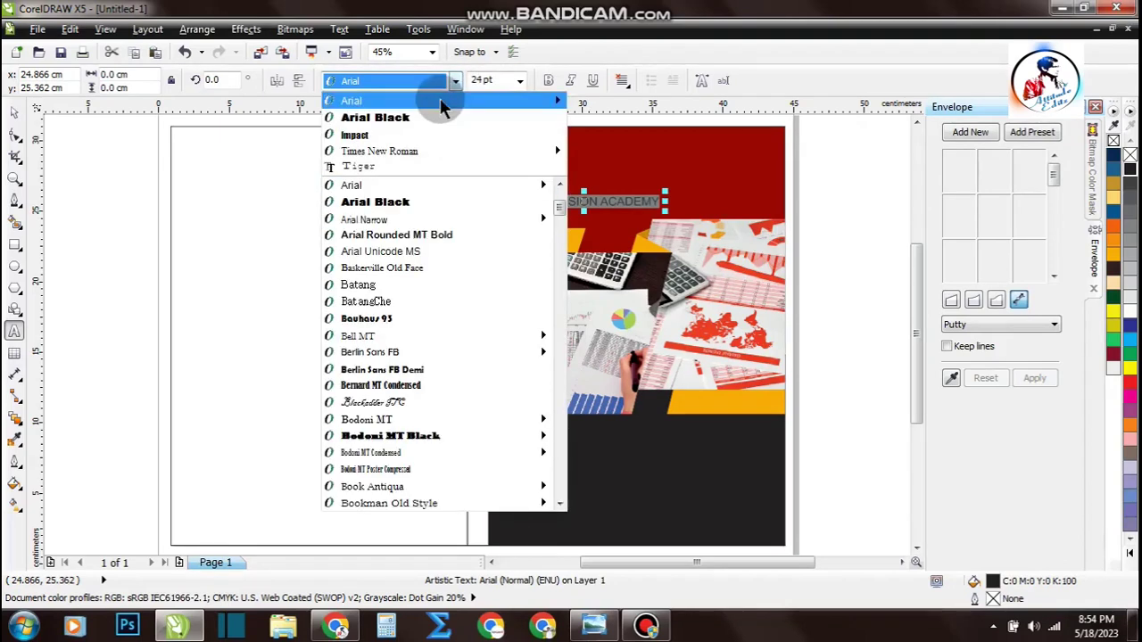
pyautogui.click(439, 116)
pyautogui.click(455, 80)
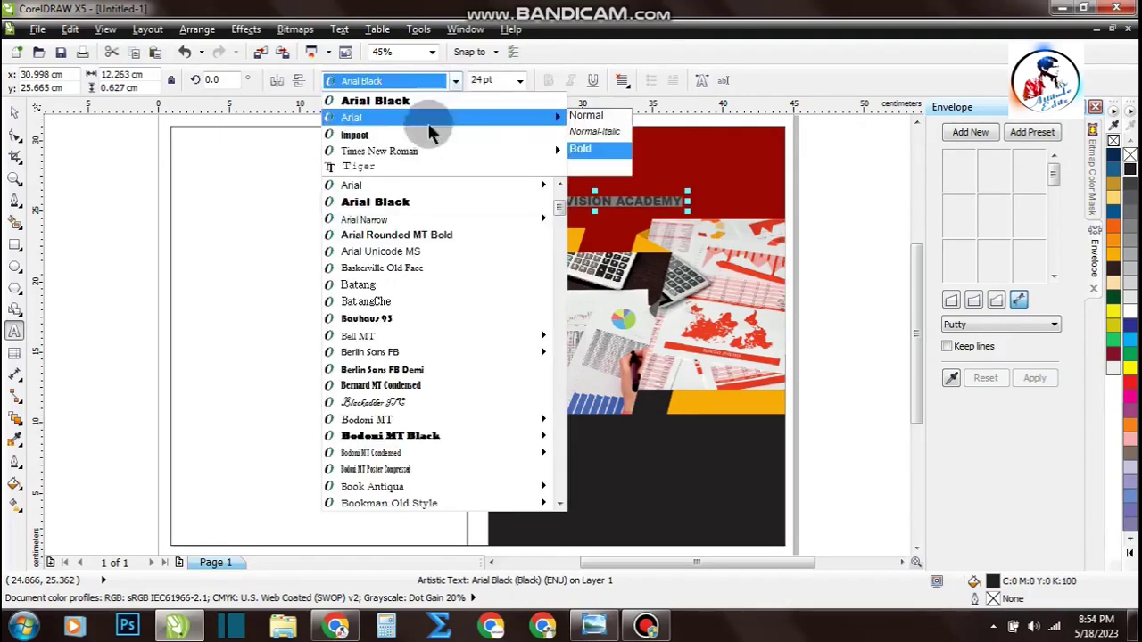
pyautogui.click(418, 140)
pyautogui.moveTo(630, 189); pyautogui.dragTo(776, 166)
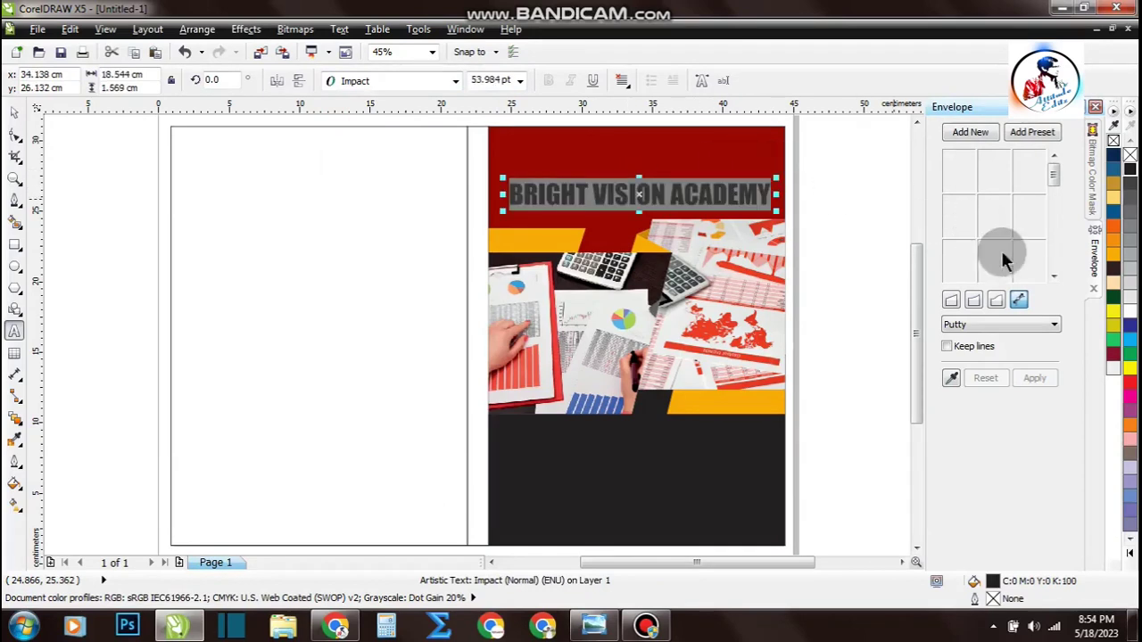